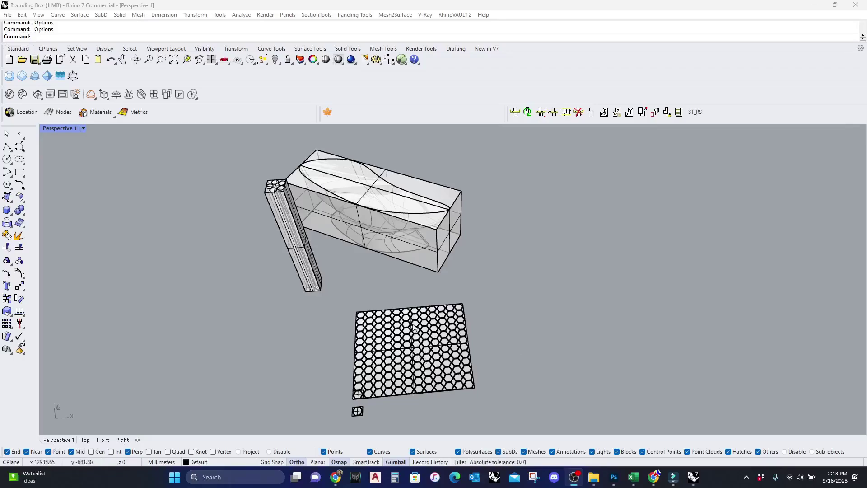
Orbit the view to inspect the existing box model.
right_drag(486, 291, 463, 303)
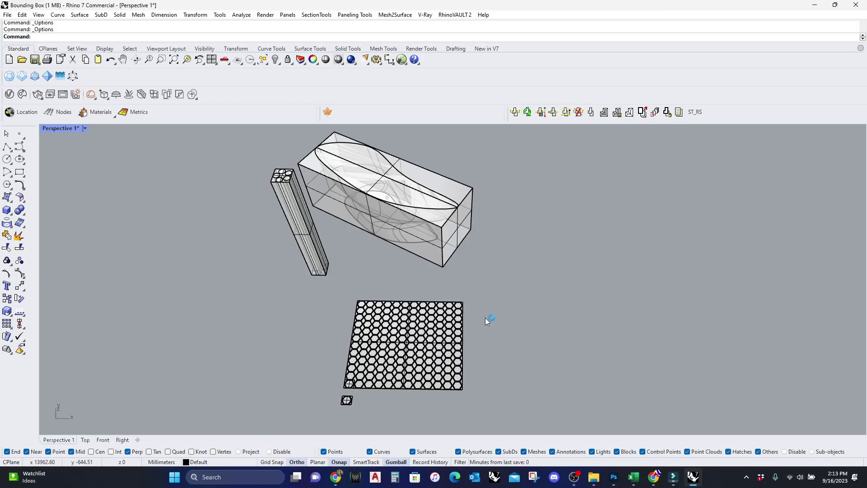
right_drag(469, 326, 470, 315)
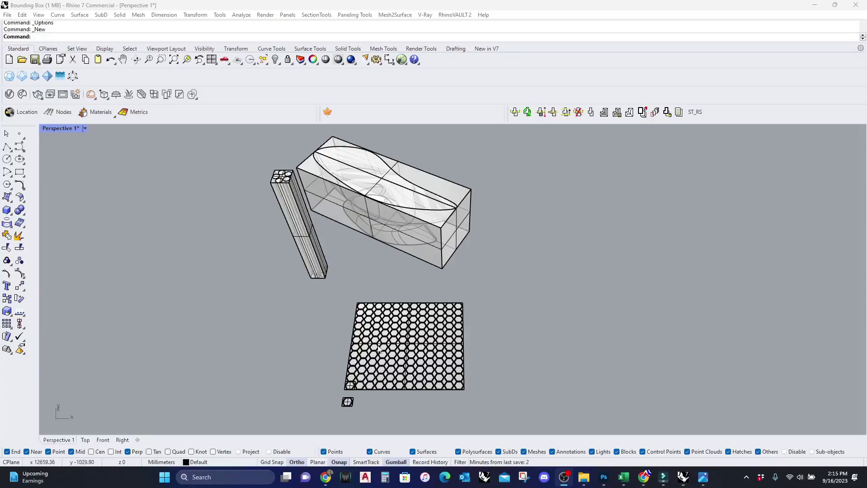
right_drag(379, 350, 456, 293)
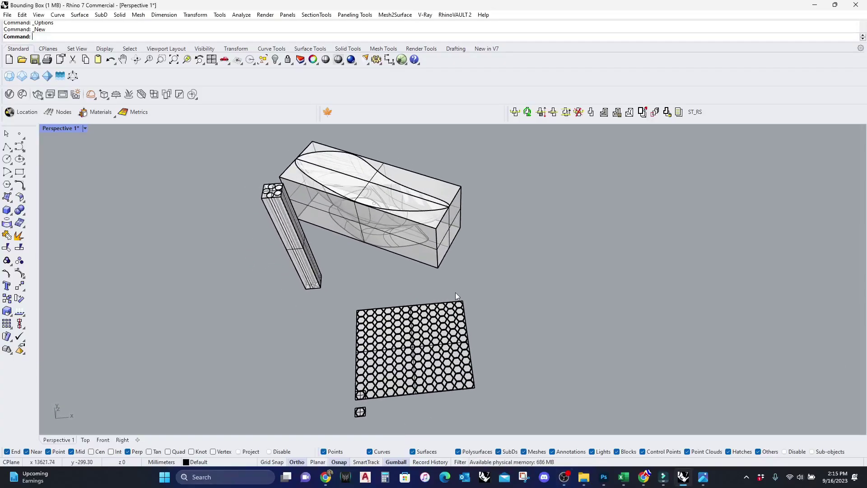
Start a new document from the Large Objects - Millimeters template.
key(ctrl+n)
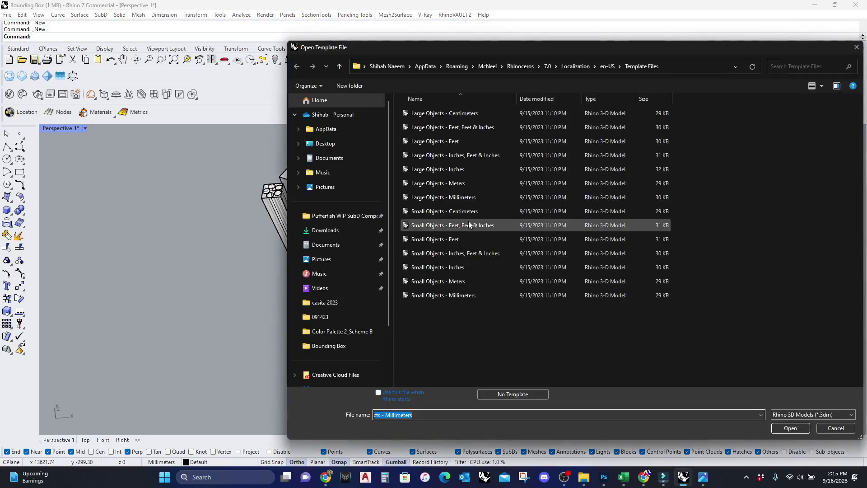
click(462, 199)
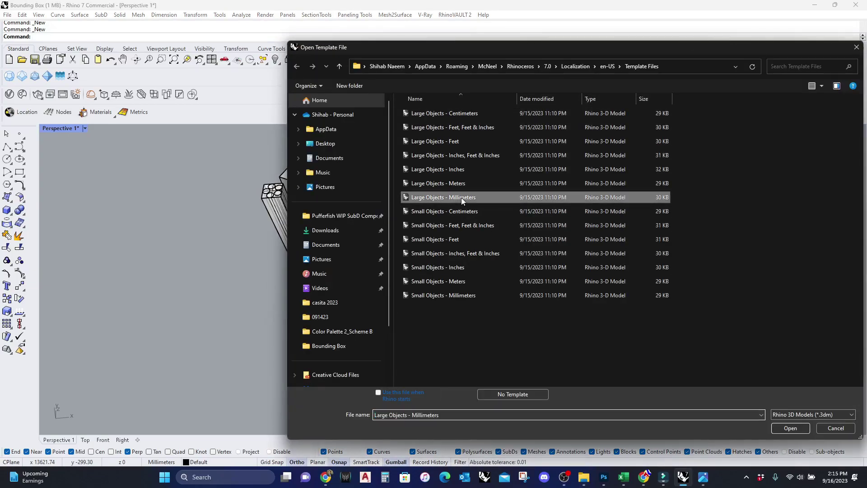
click(782, 427)
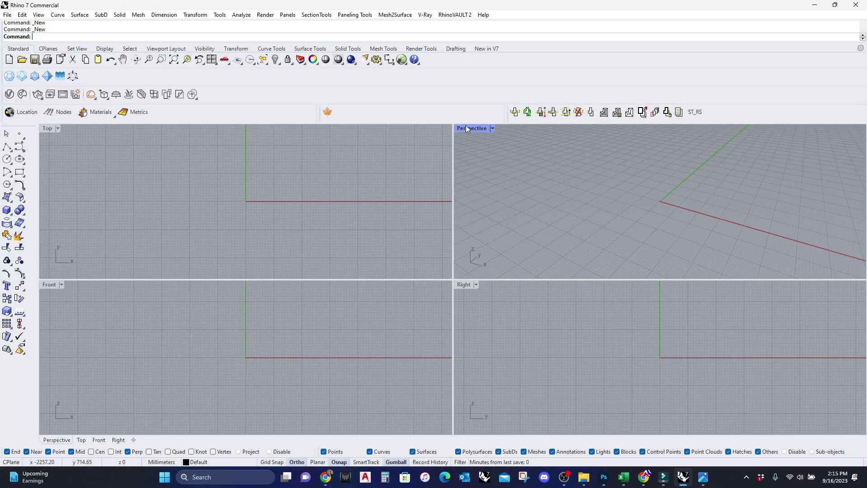
Maximize the Perspective view and orbit and zoom until the whole grid plane is visible.
double_click(465, 128)
right_drag(339, 195, 417, 268)
scroll(422, 242, down, 10)
scroll(426, 238, up, 3)
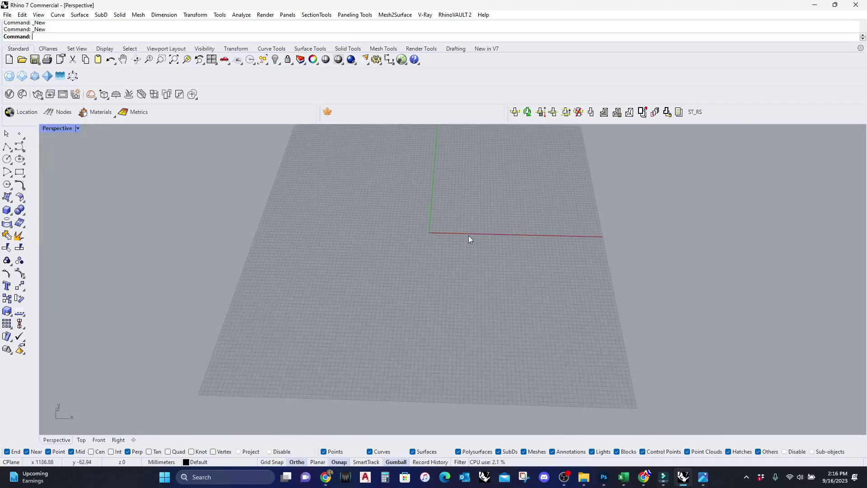
scroll(477, 228, up, 2)
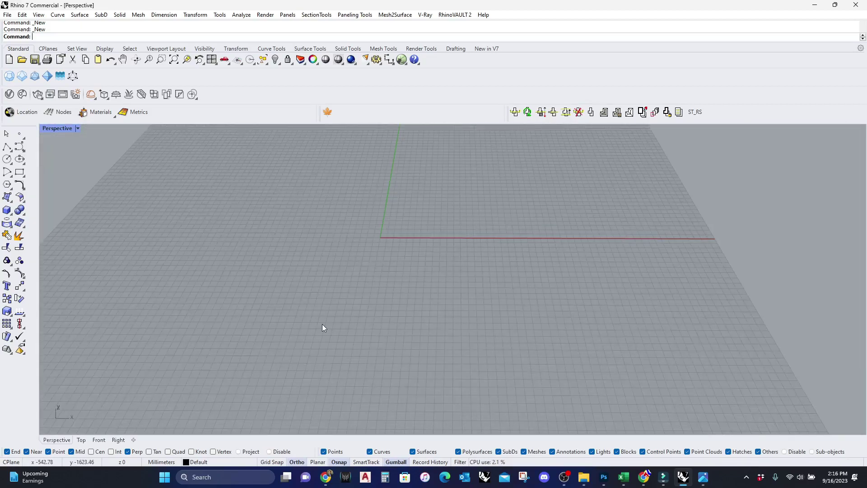
scroll(416, 240, down, 2)
scroll(412, 257, down, 2)
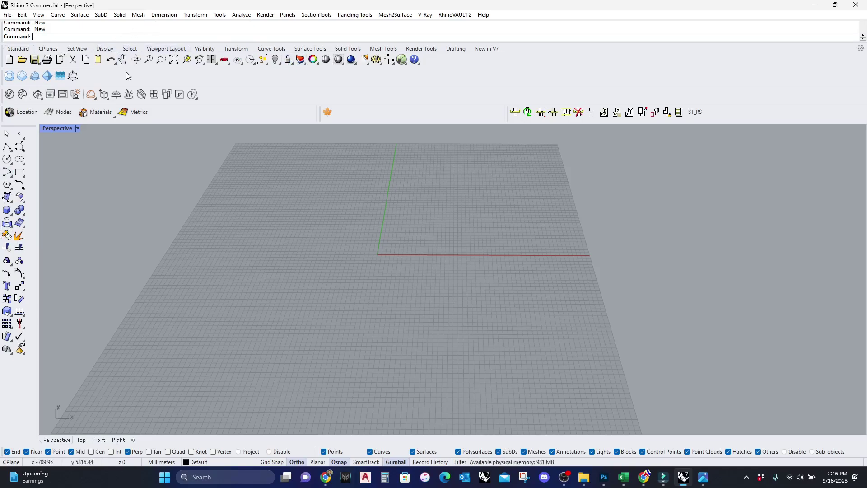
click(241, 16)
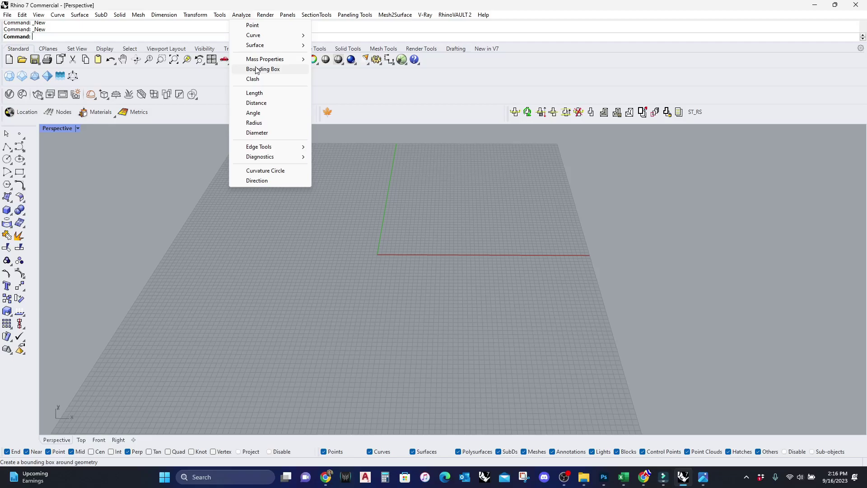
click(478, 242)
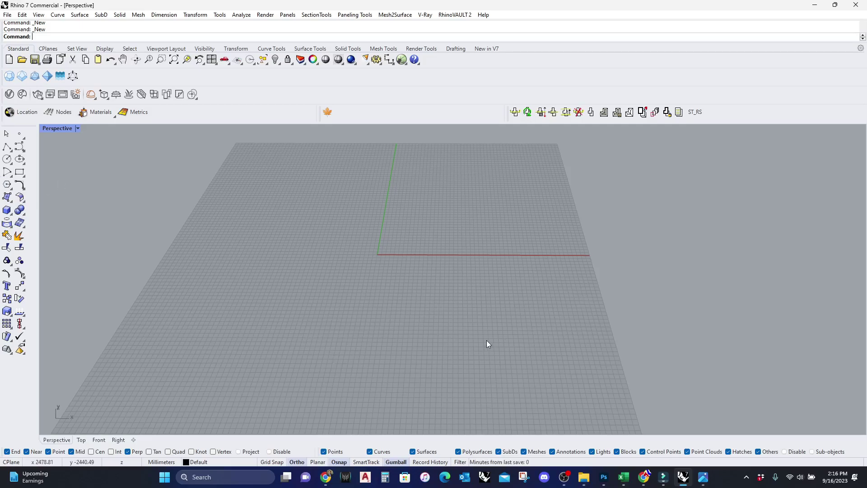
Draw a closed airfoil-shaped control point curve on the grid plane.
click(19, 146)
scroll(364, 258, up, 3)
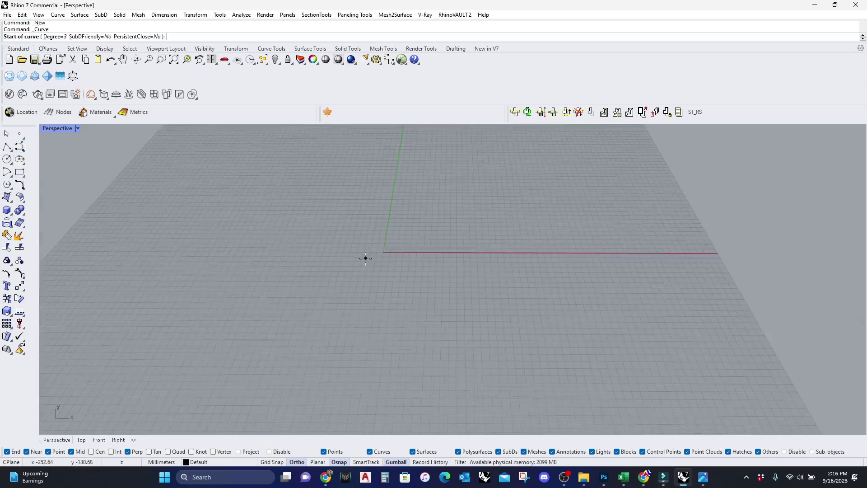
click(294, 241)
click(335, 215)
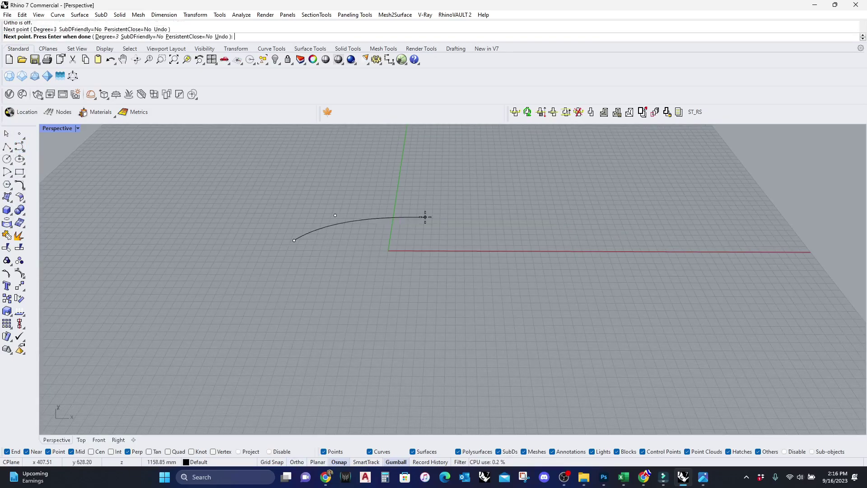
click(425, 217)
click(541, 231)
click(622, 263)
click(436, 281)
click(282, 291)
click(281, 262)
click(294, 241)
Select the airfoil, restore the four viewports, and begin copying it from the Front view.
scroll(418, 314, down, 5)
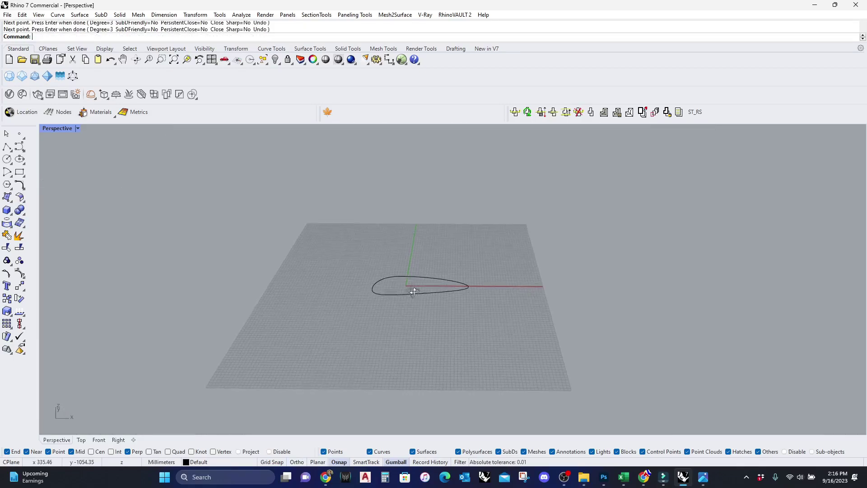
click(413, 289)
double_click(61, 128)
click(168, 361)
scroll(172, 359, down, 15)
click(7, 299)
click(358, 420)
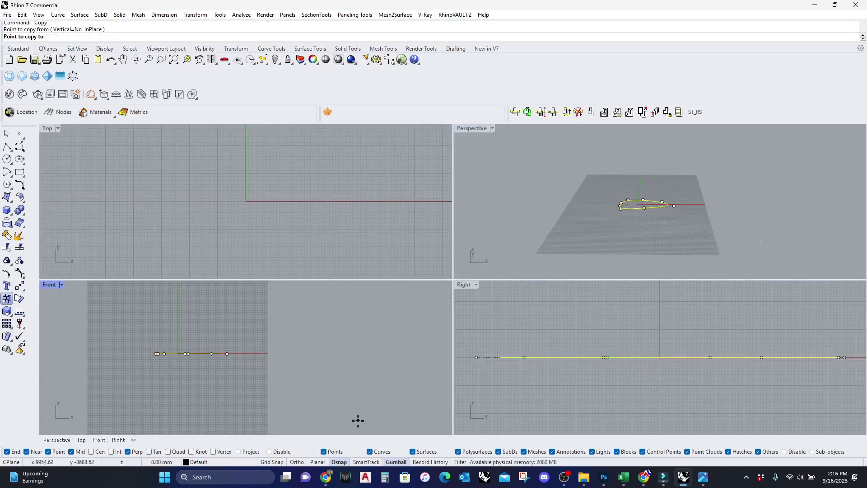
Place the airfoil copy above the original, then stretch and widen it.
click(355, 378)
key(Return)
key(Escape)
click(647, 180)
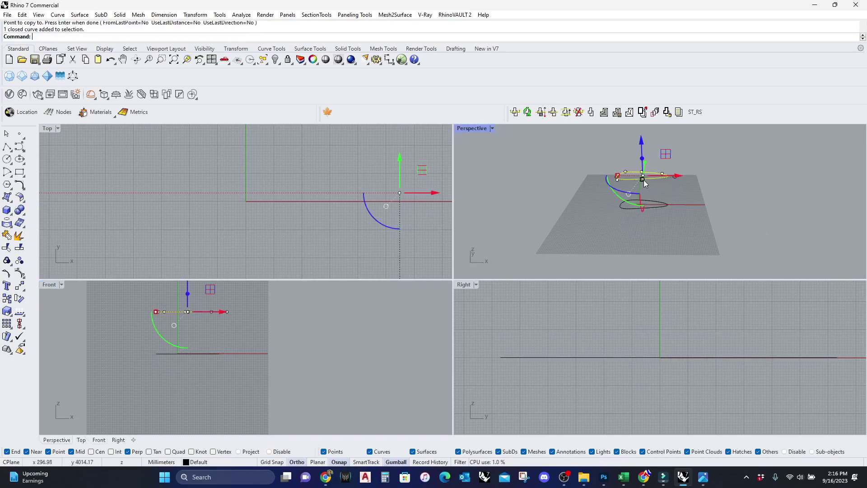
double_click(474, 128)
scroll(368, 251, up, 2)
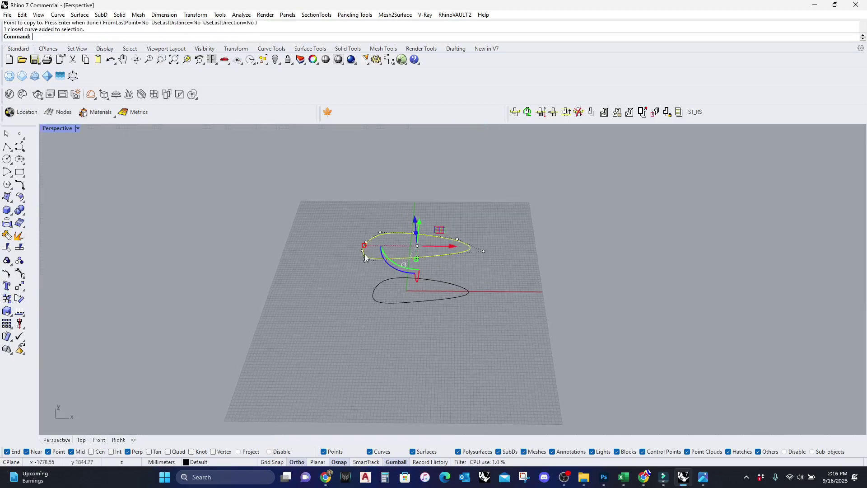
drag(364, 244, 325, 246)
drag(431, 262, 425, 273)
key(Escape)
Paste a third airfoil copy, lift it higher, and reshape its left end.
right_drag(439, 300, 435, 280)
click(437, 282)
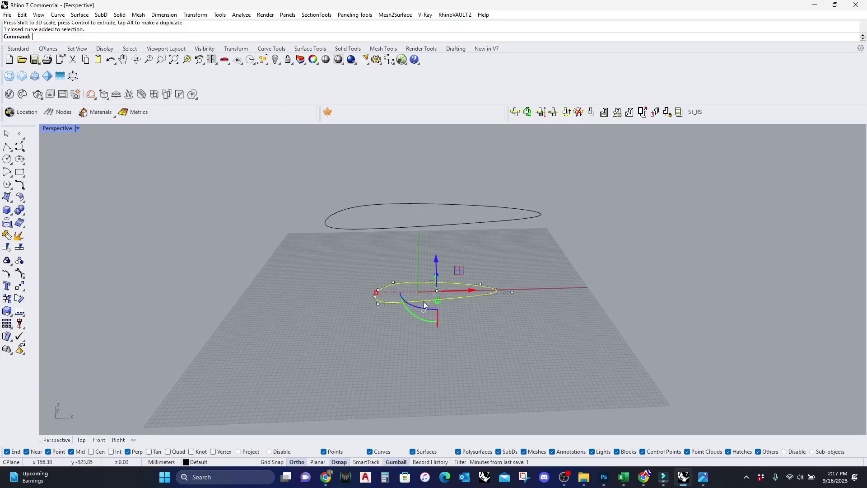
key(ctrl+c)
key(ctrl+c)
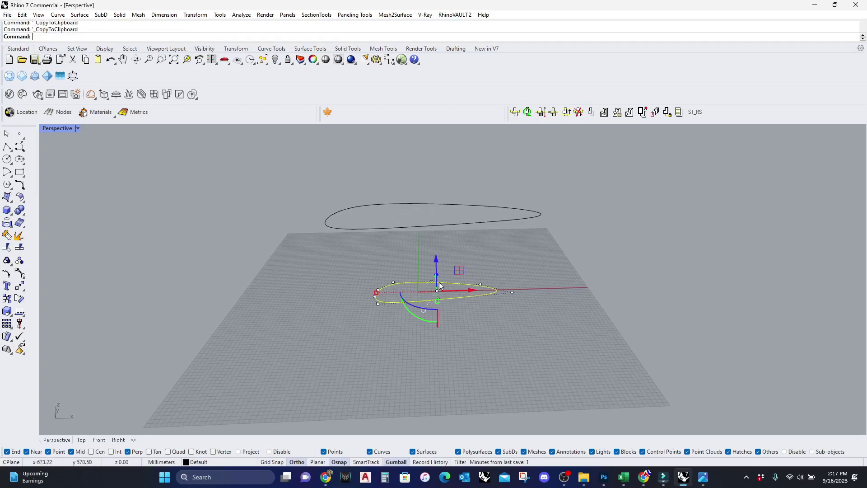
drag(435, 264, 437, 237)
drag(375, 265, 393, 268)
key(ctrl+z)
key(ctrl+z)
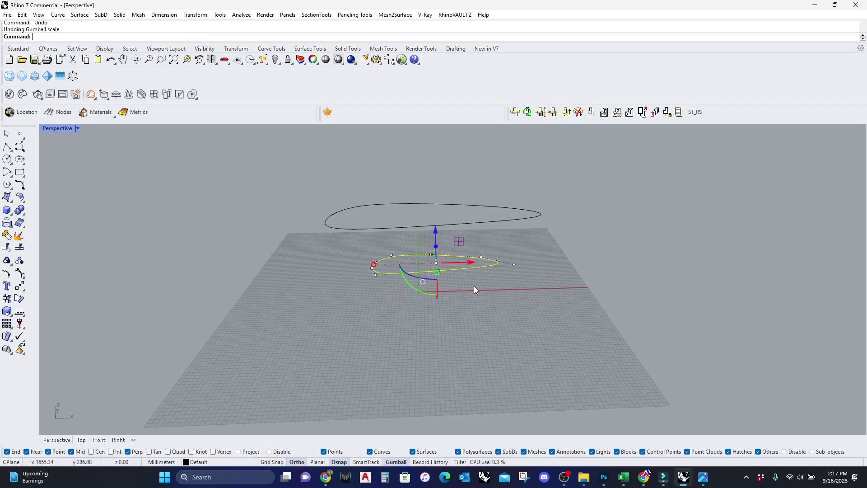
key(Escape)
click(464, 298)
key(ctrl+v)
drag(437, 259, 441, 237)
drag(377, 269, 399, 268)
right_drag(440, 271, 444, 283)
Paste a fourth airfoil copy, lift it to the top, and stretch and widen it.
key(ctrl+c)
key(ctrl+v)
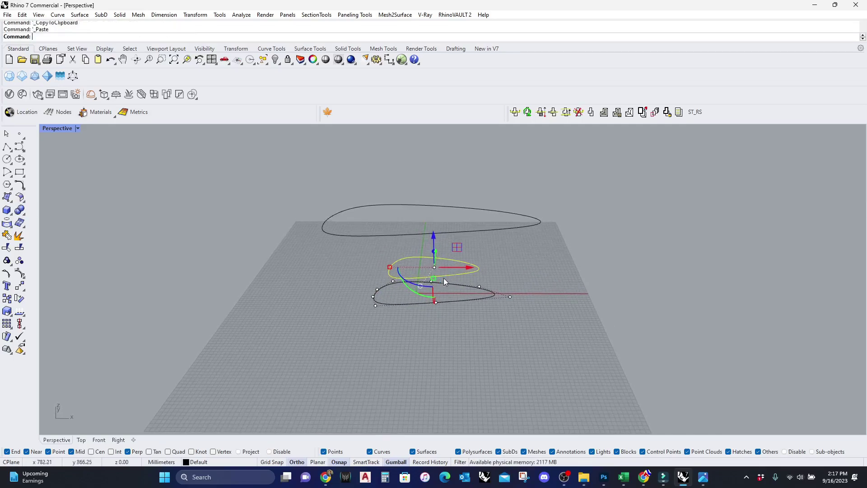
right_drag(440, 241, 451, 231)
drag(441, 230, 444, 210)
drag(396, 245, 383, 246)
drag(445, 248, 450, 253)
click(496, 315)
right_drag(495, 315, 435, 289)
Loft the four airfoil curves into a surface and set the Perspective view to Shaded.
text(loft)
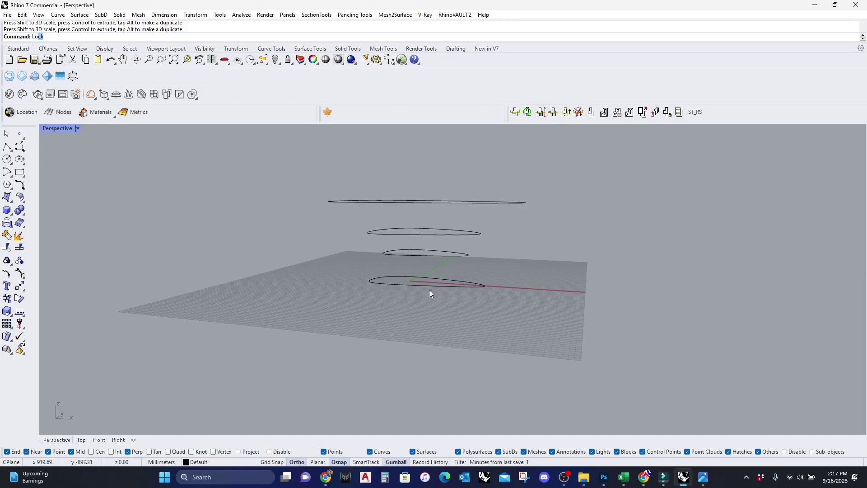
key(Return)
drag(456, 432, 342, 169)
key(Return)
key(Return)
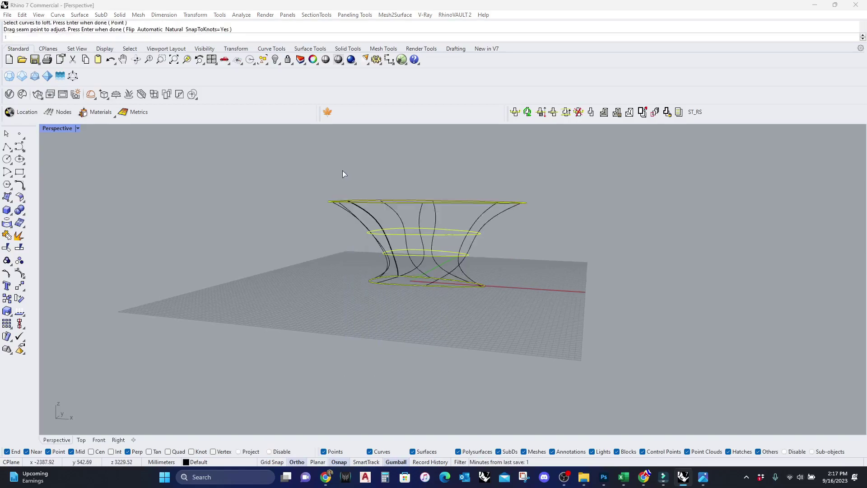
key(Return)
right_drag(323, 240, 341, 255)
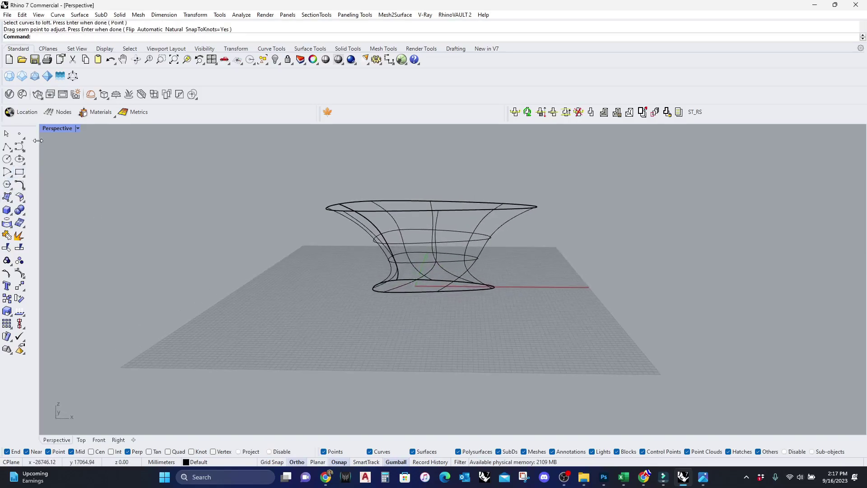
click(64, 130)
click(118, 140)
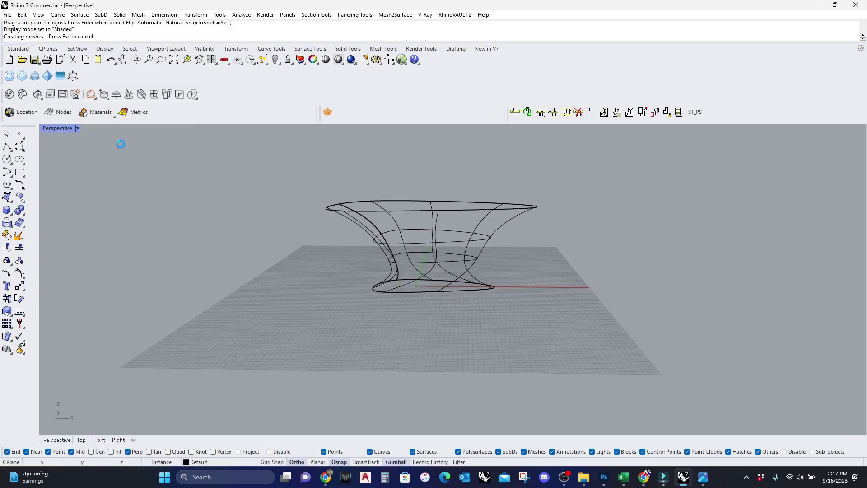
mouse_move(456, 262)
right_down()
mouse_move(354, 248)
mouse_move(515, 267)
mouse_move(377, 309)
mouse_move(349, 270)
mouse_move(397, 278)
mouse_move(426, 271)
right_up()
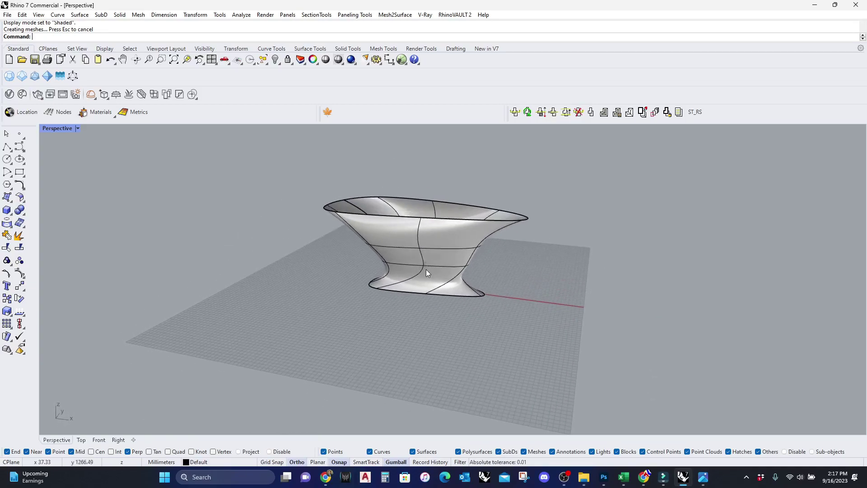
text(Cap)
key(Return)
click(435, 256)
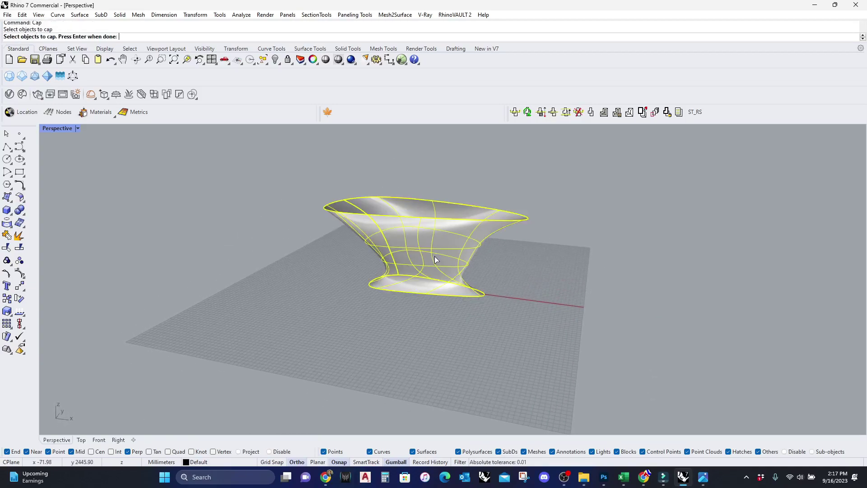
key(Return)
key(Return)
key(Escape)
right_drag(424, 272, 417, 223)
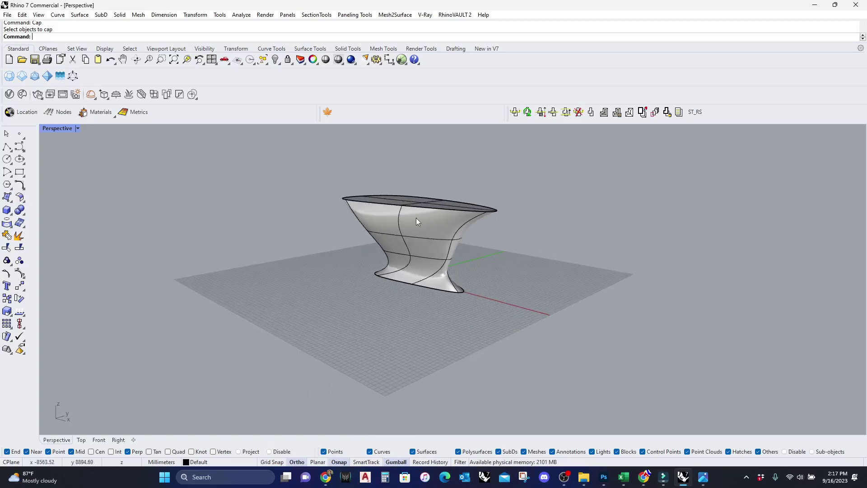
right_drag(418, 283, 512, 289)
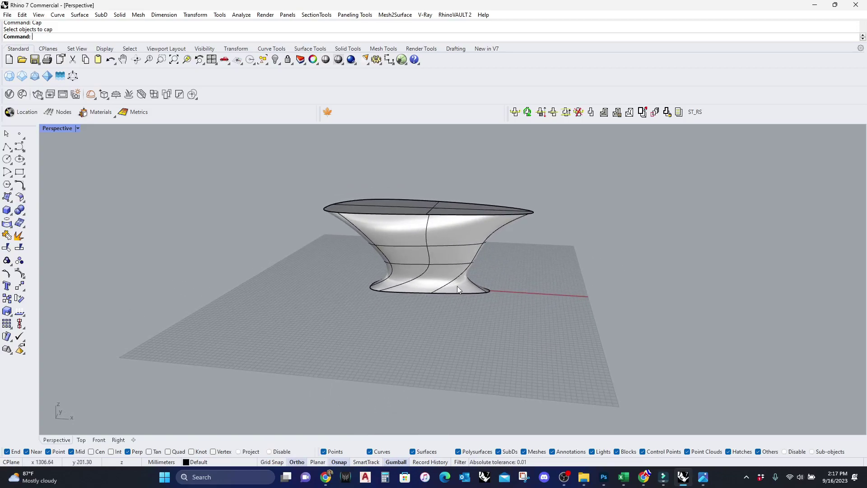
right_drag(459, 277, 572, 266)
right_drag(470, 255, 516, 249)
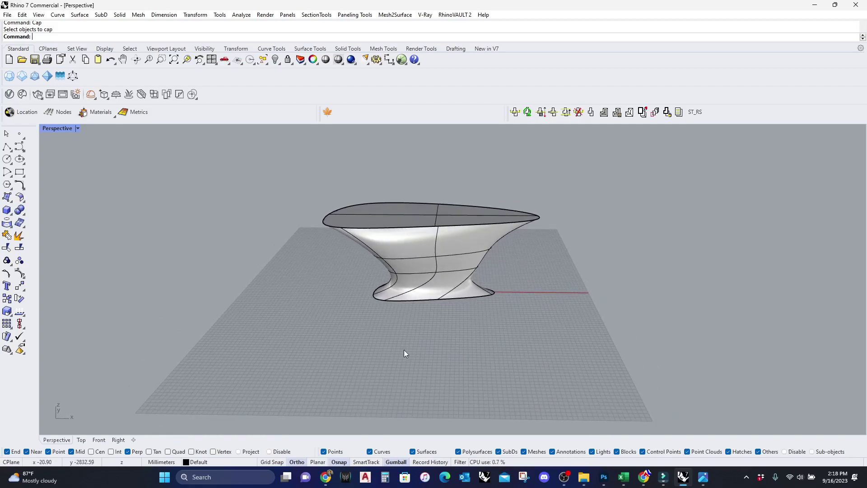
Create a solid bounding box around the lofted surface, about 3654.91 × 2249.61 × 2321.59 mm.
click(243, 15)
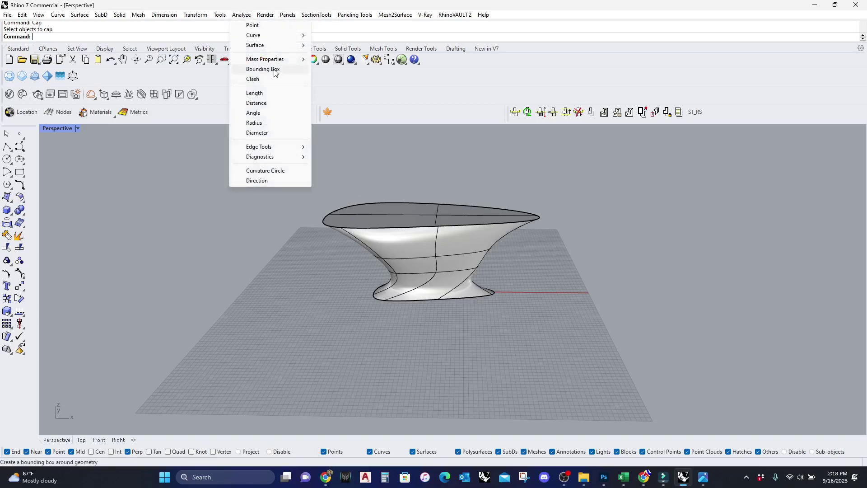
click(227, 292)
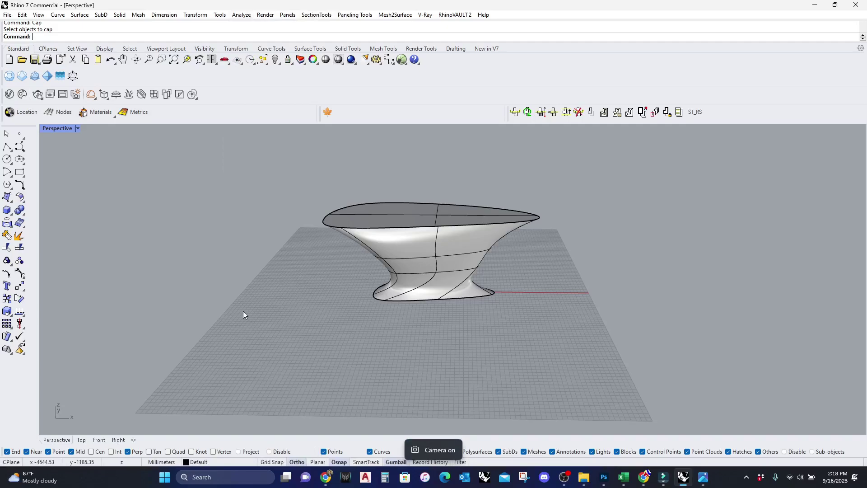
text(BoundingBox)
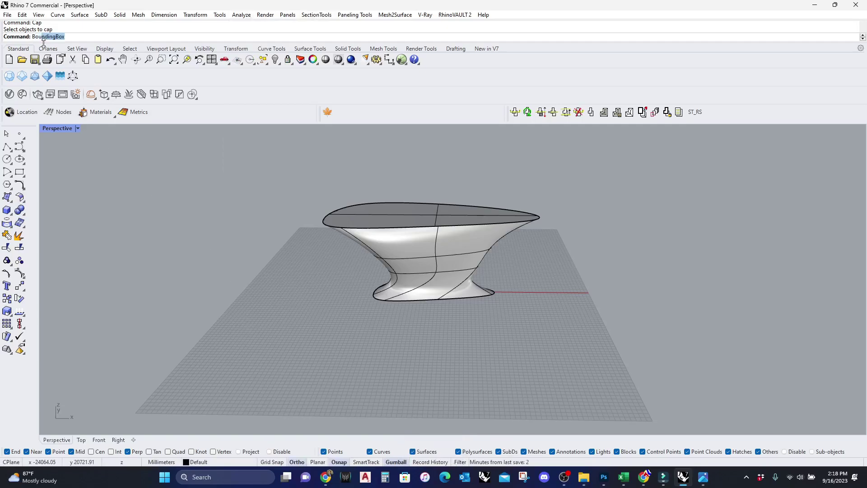
key(Return)
click(454, 248)
key(Return)
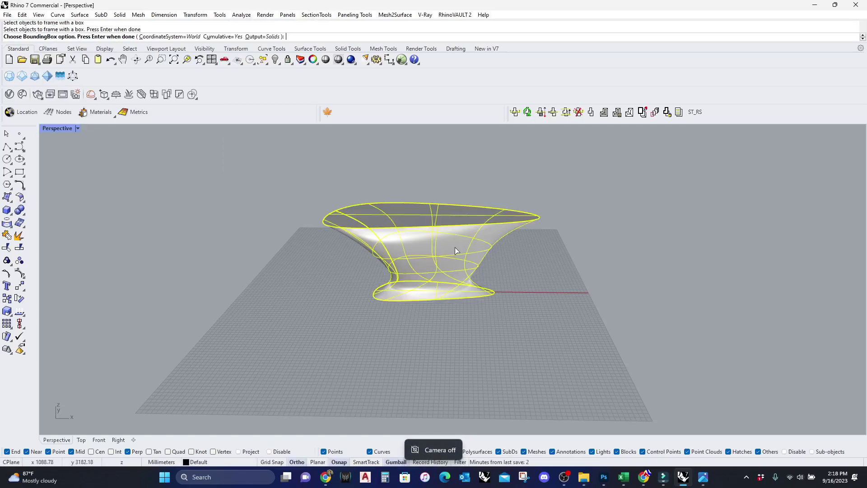
key(Return)
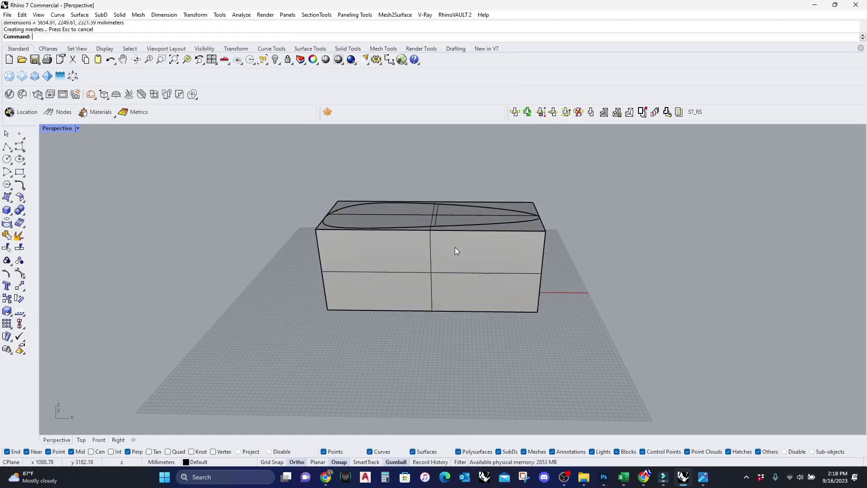
right_drag(559, 296, 495, 283)
Measure the box's vertical edge at 2321.59 mm with Length, then open Calculator.
text(L)
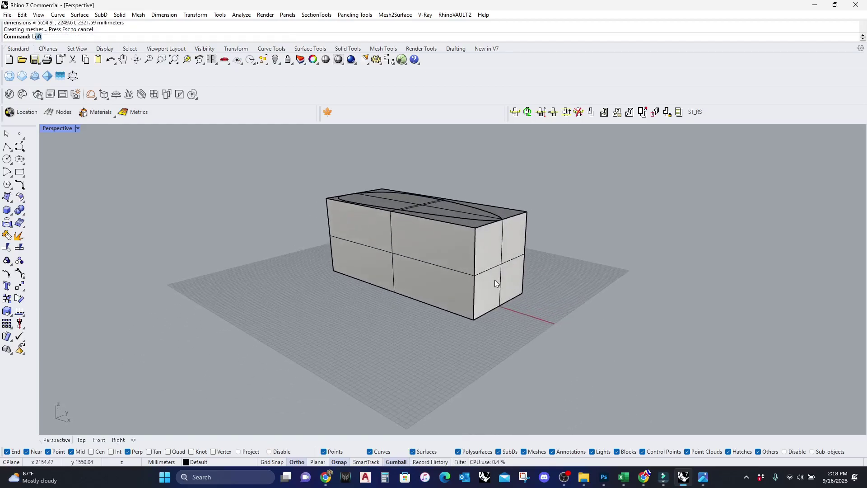
text(en)
key(Return)
click(475, 277)
key(Return)
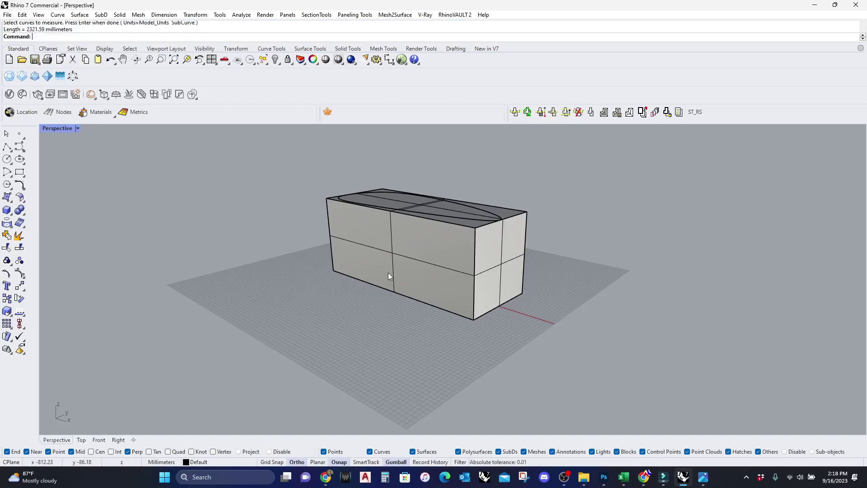
right_drag(388, 273, 430, 288)
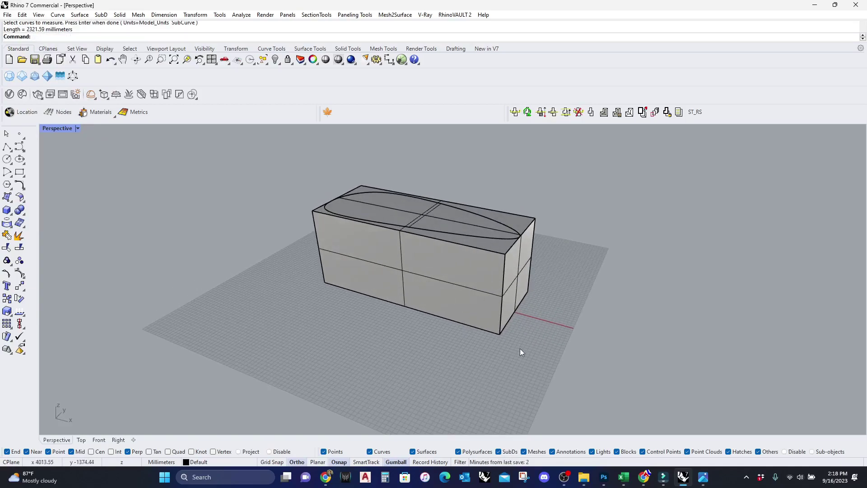
click(385, 478)
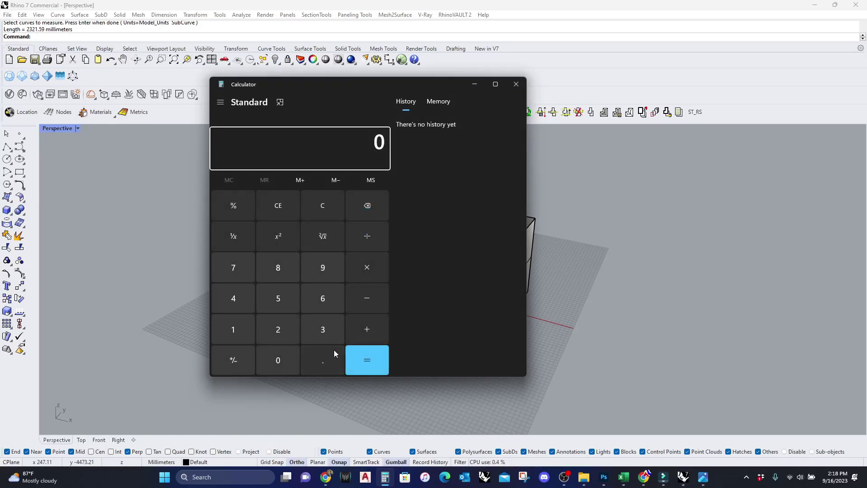
Divide 2321 by 35 in Calculator (66.314) and move the window aside.
drag(370, 87, 222, 93)
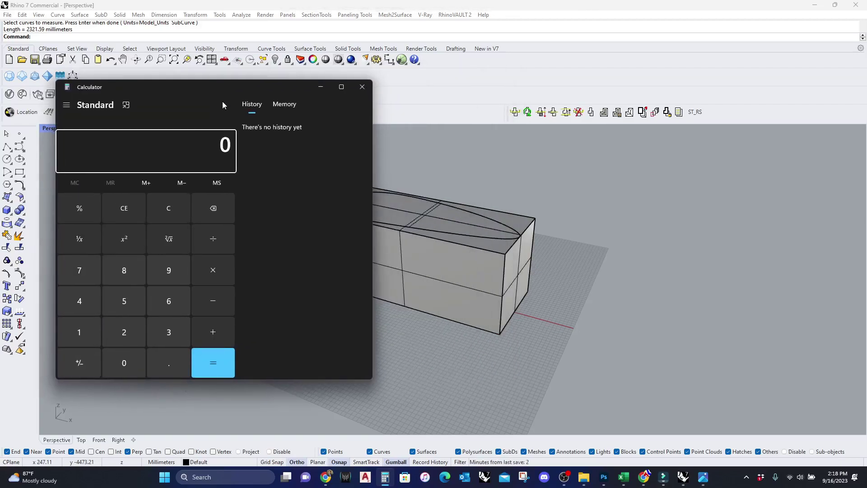
click(132, 336)
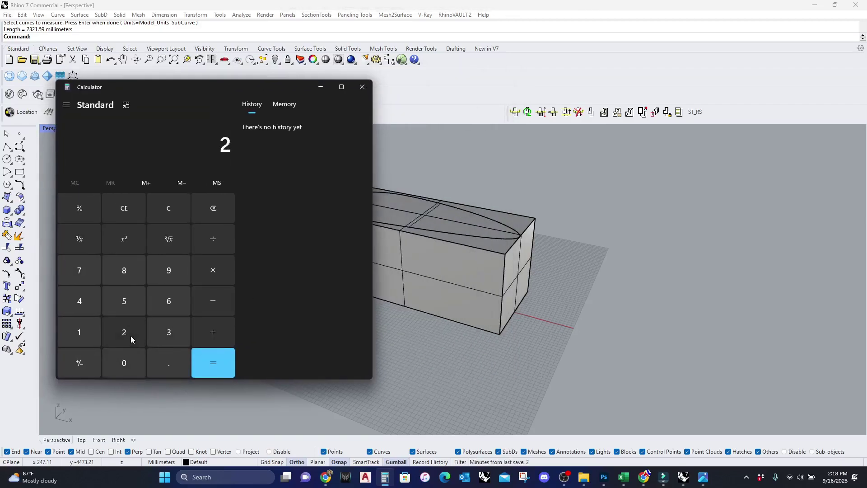
click(168, 335)
click(122, 334)
click(79, 333)
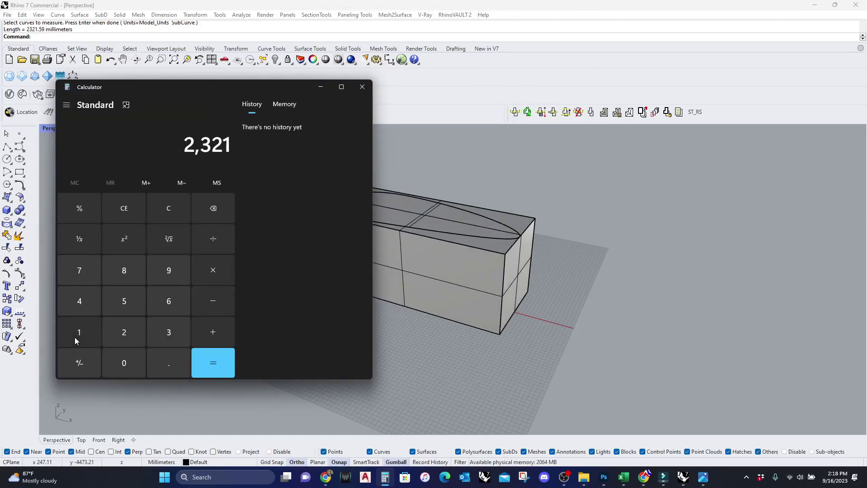
click(222, 235)
click(173, 333)
text(5)
click(210, 352)
drag(192, 85, 708, 116)
right_drag(246, 231, 319, 237)
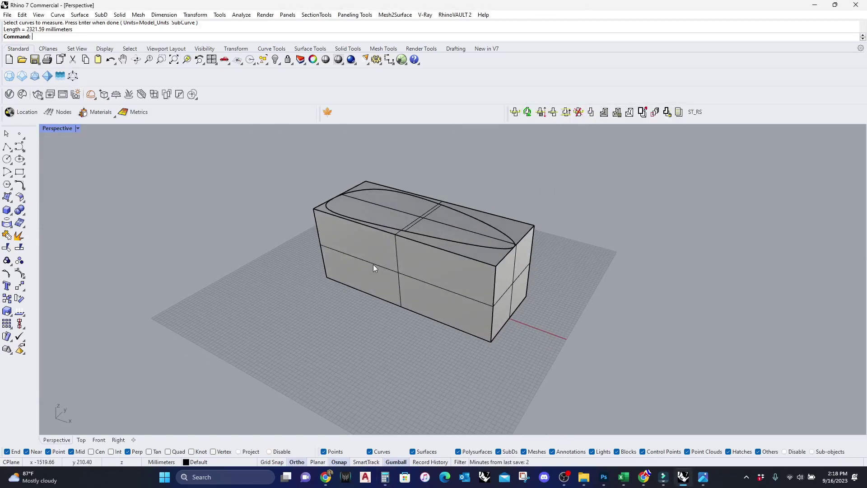
Contour the bowl polysurface from the box's bottom corner to its top at 55 spacing.
text(On)
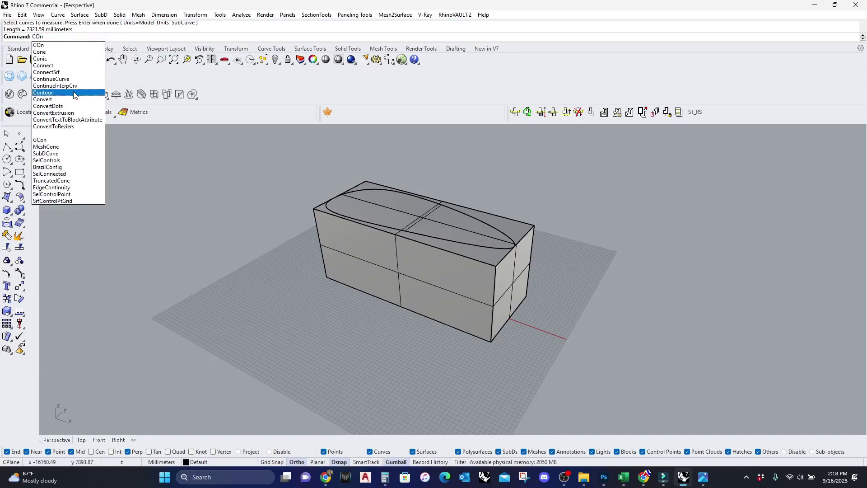
click(43, 92)
click(416, 232)
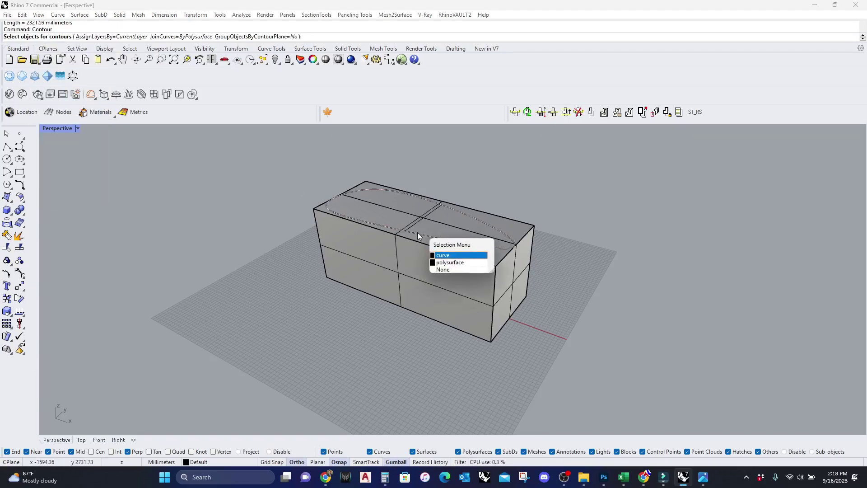
click(450, 263)
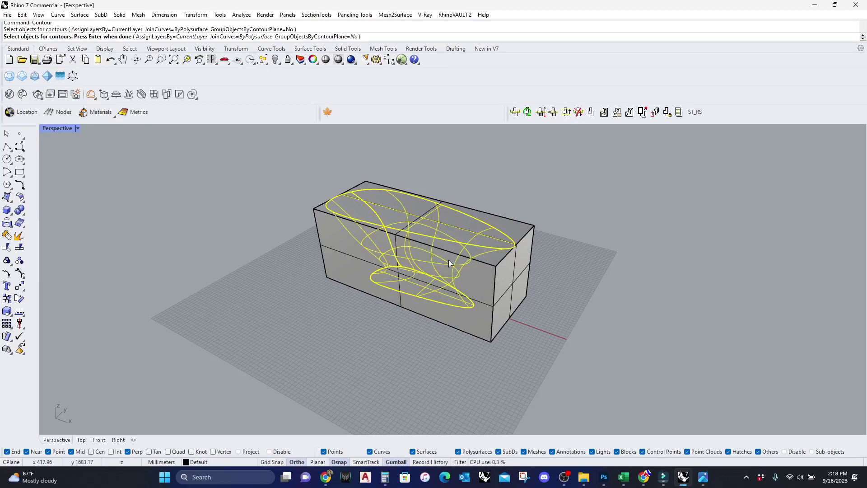
key(Return)
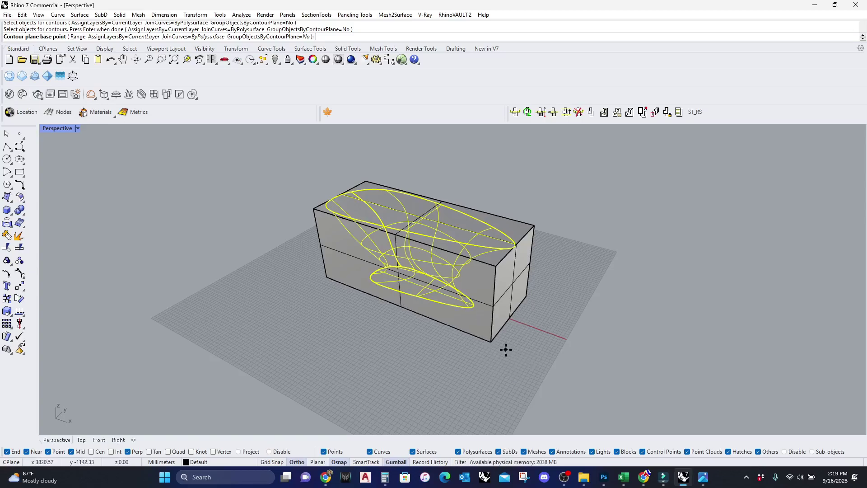
click(491, 342)
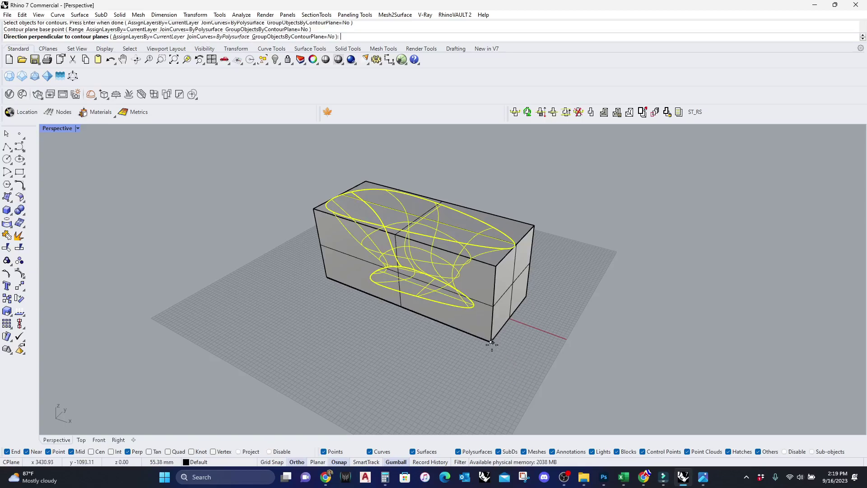
click(500, 268)
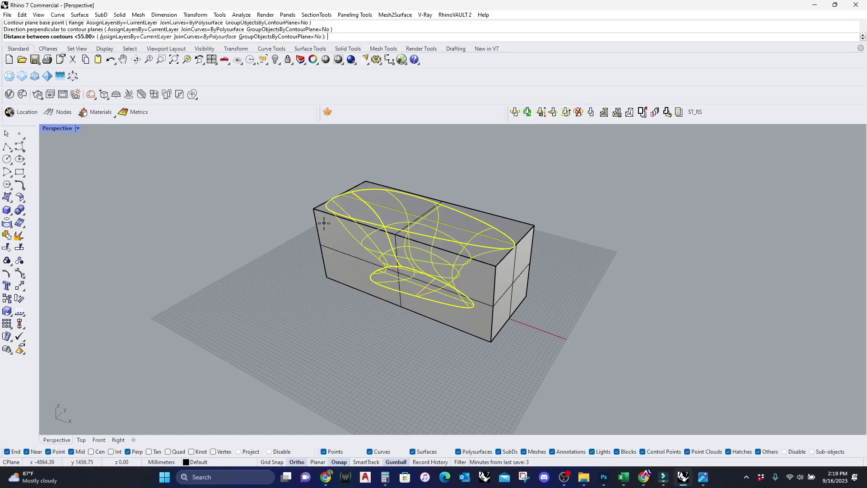
key(Return)
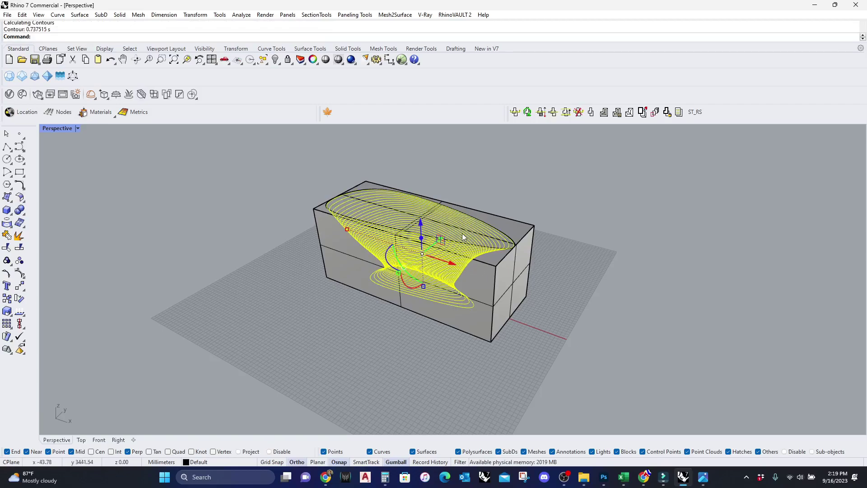
Slide the 43 contour curves out to the left of the box, then reselect them.
drag(440, 239, 294, 353)
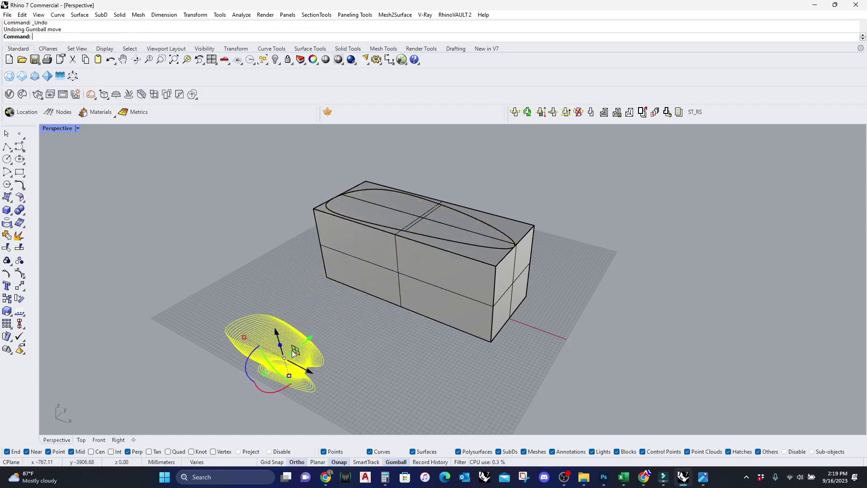
key(ctrl+z)
right_drag(465, 225, 411, 247)
drag(455, 240, 259, 272)
right_drag(260, 276, 362, 258)
scroll(362, 258, down, 7)
scroll(373, 280, up, 2)
right_drag(375, 286, 295, 321)
scroll(370, 315, up, 6)
click(370, 315)
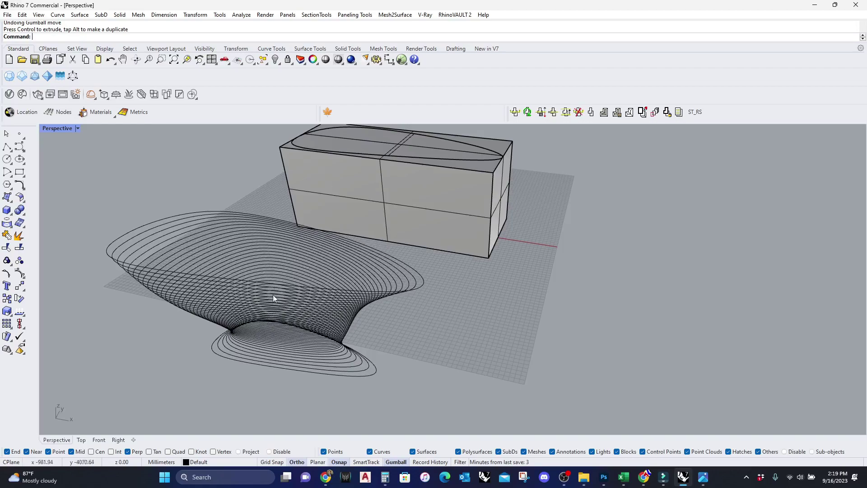
drag(251, 383, 135, 253)
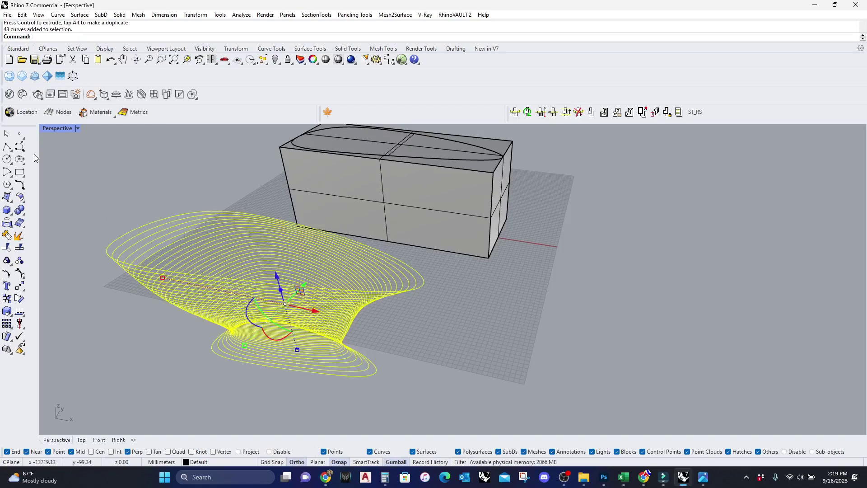
Fill all 43 contour curves with planar surfaces, then view the stacked slices from a low angle.
click(12, 203)
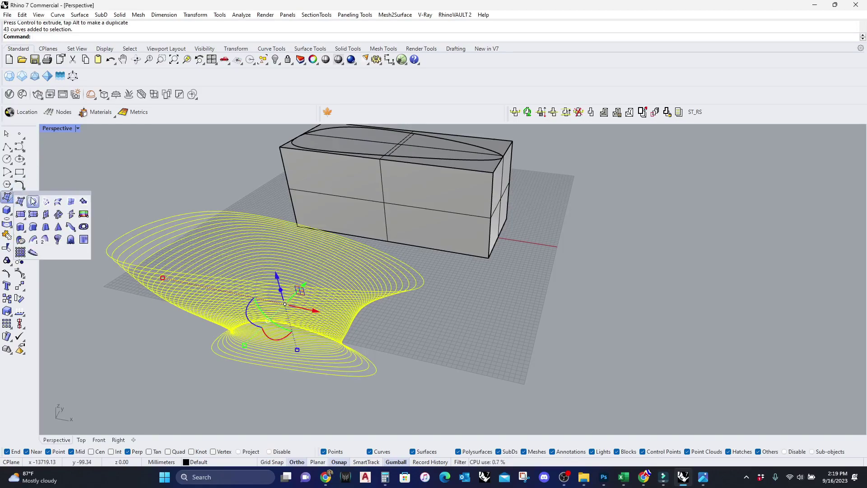
click(32, 202)
right_drag(134, 261, 343, 321)
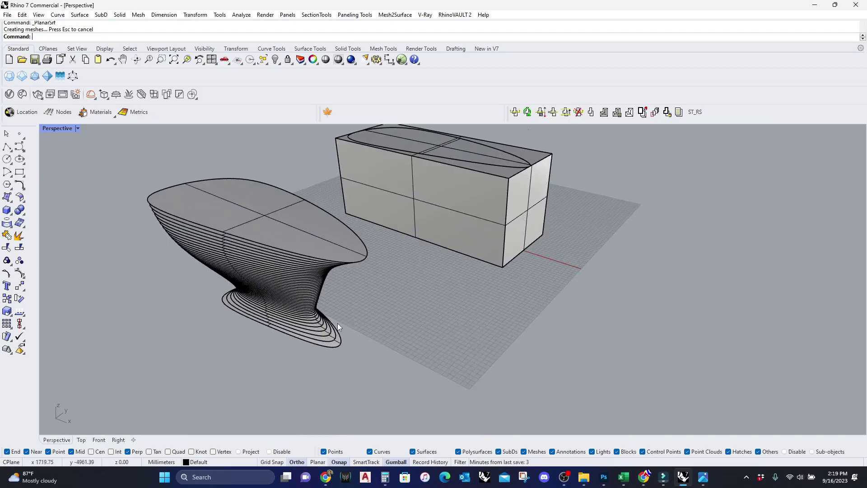
scroll(286, 250, up, 4)
scroll(286, 250, down, 5)
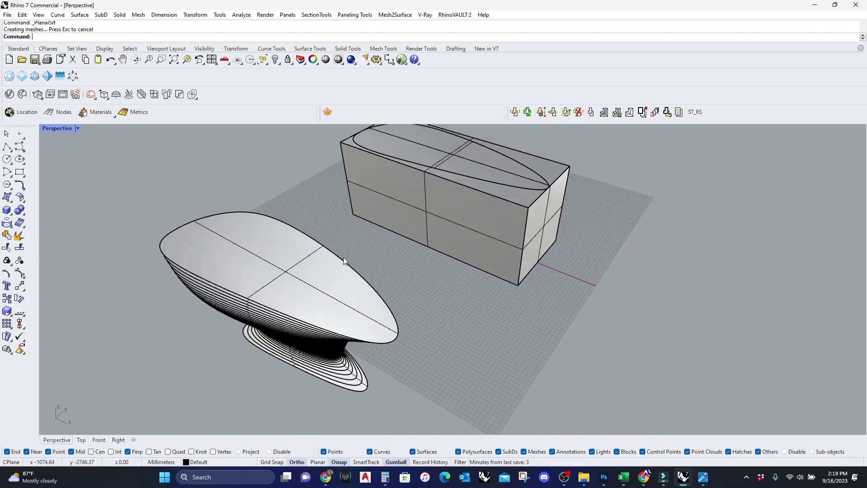
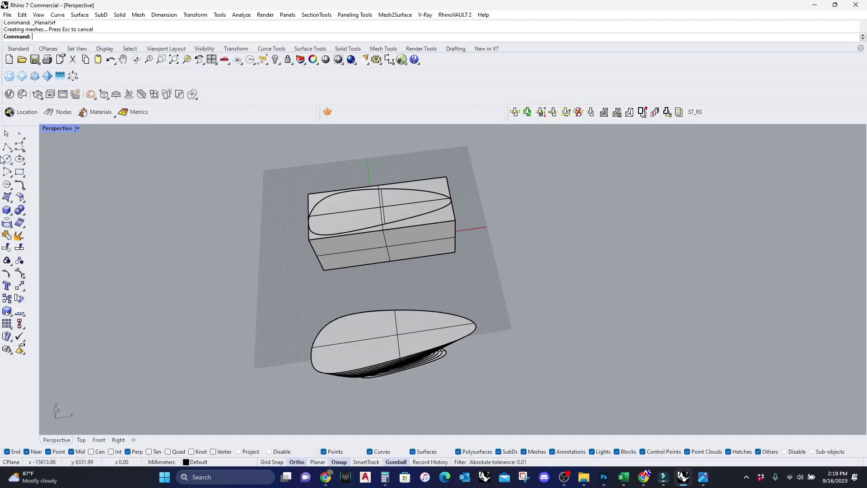
Begin a new circle with the Circle tool.
click(6, 159)
Draw a circle on the ground grid and slide it to the right.
scroll(260, 313, up, 5)
click(264, 319)
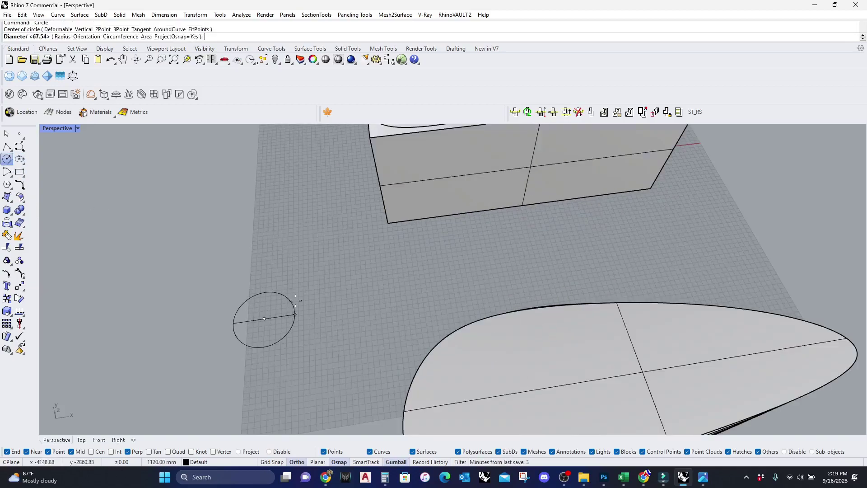
click(286, 303)
click(284, 308)
drag(297, 315, 360, 294)
key(Escape)
Draw a small circle centred on the first circle's edge.
click(18, 162)
click(7, 159)
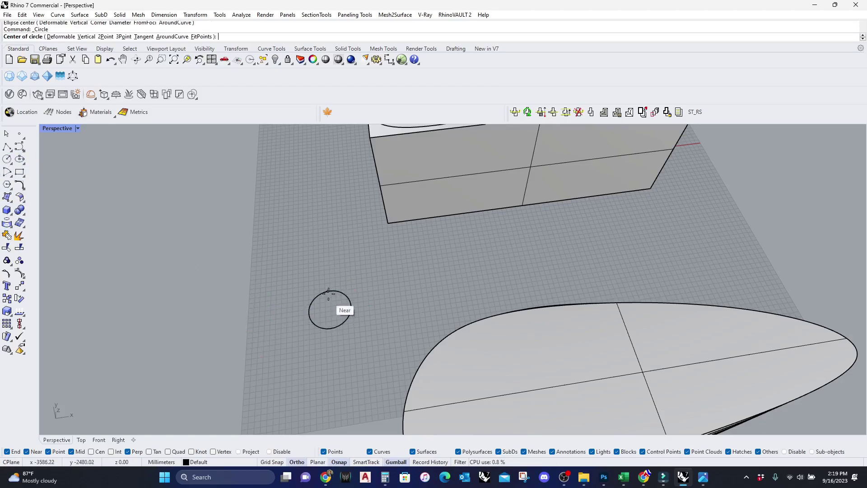
click(329, 292)
click(340, 278)
Extrude the small circle upward into a tall solid pole.
click(339, 277)
click(7, 213)
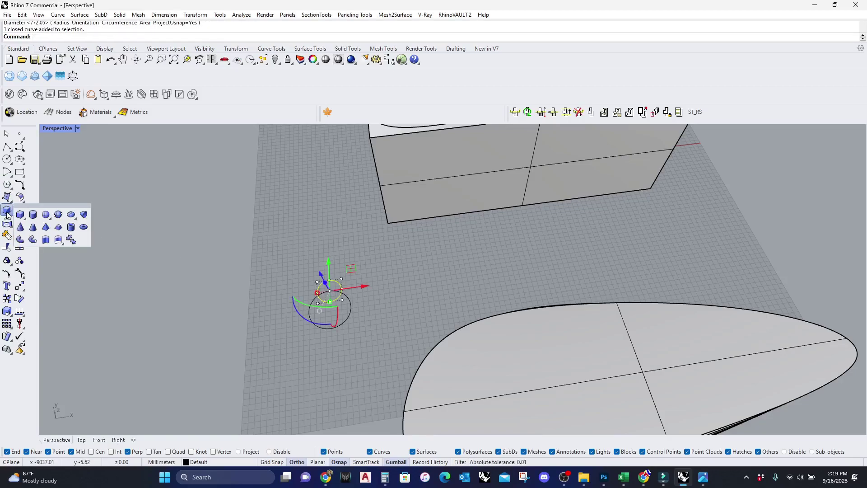
click(45, 240)
scroll(461, 220, down, 12)
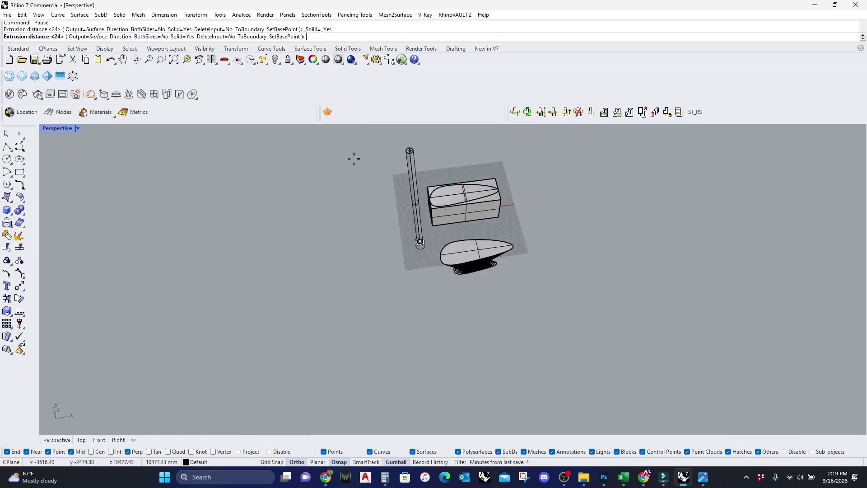
click(369, 175)
scroll(414, 247, up, 12)
text(Array)
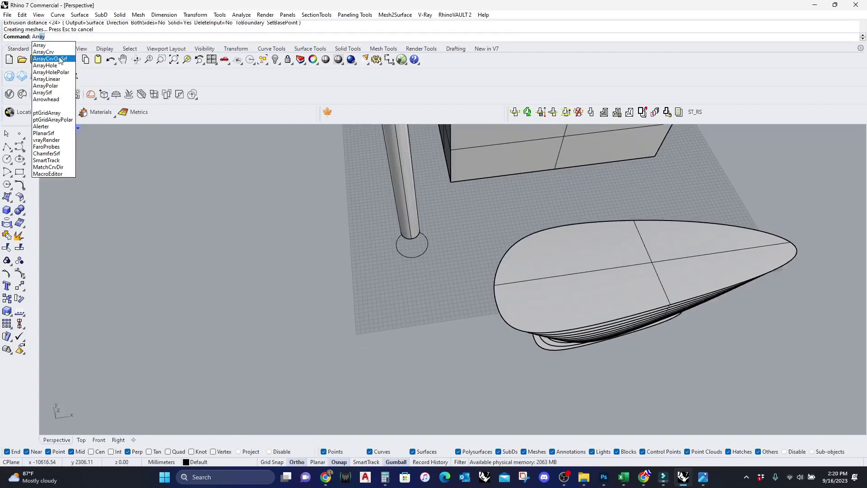
Array the pole along the ground circle as its path.
click(53, 51)
click(410, 221)
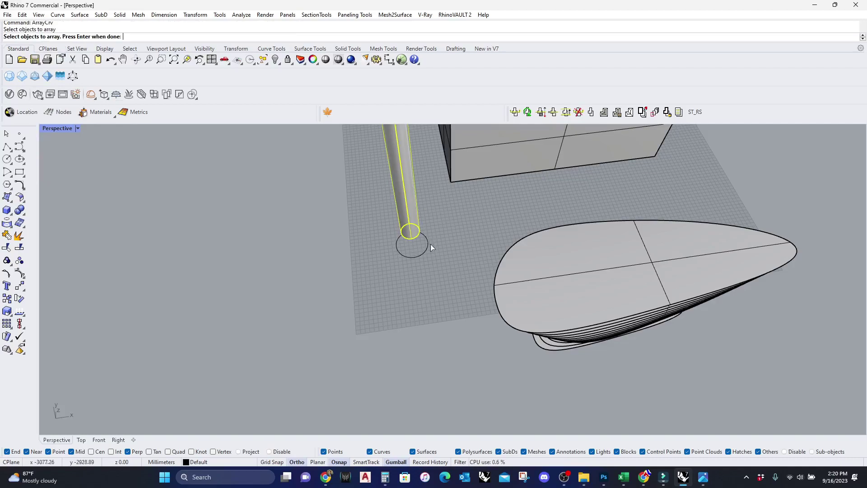
key(Return)
click(419, 255)
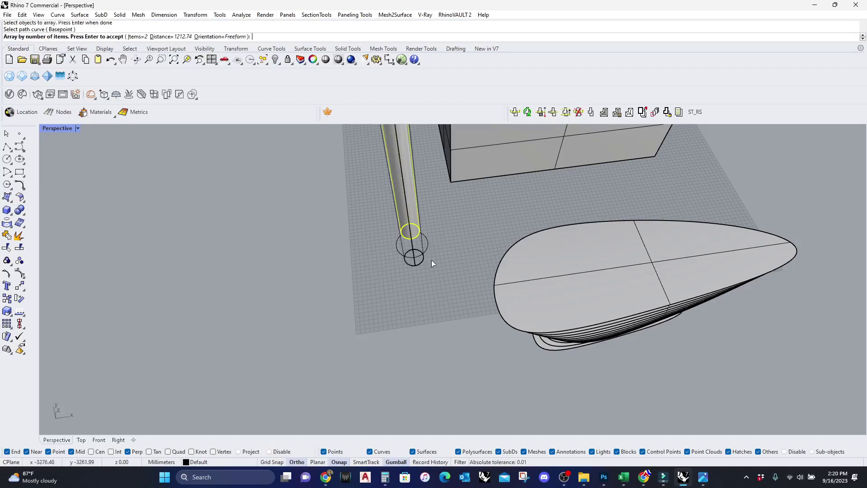
right_drag(435, 284, 495, 282)
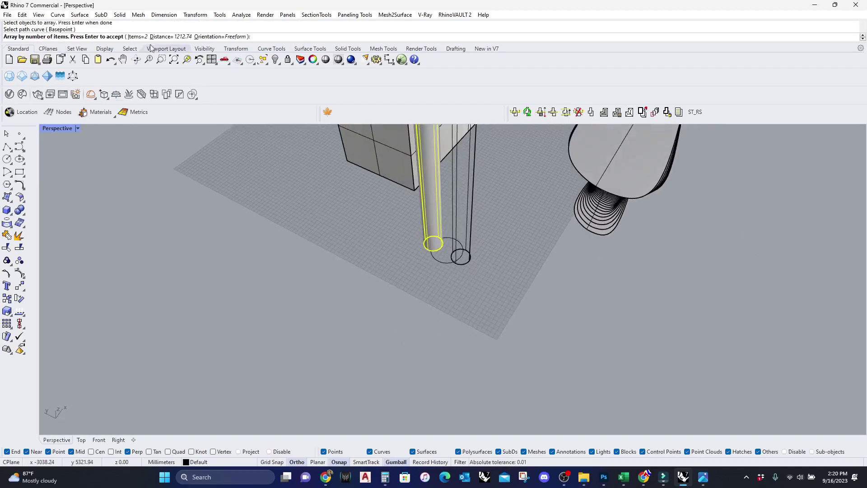
Set the array to 4 items, after trying 5, and finish it.
click(133, 37)
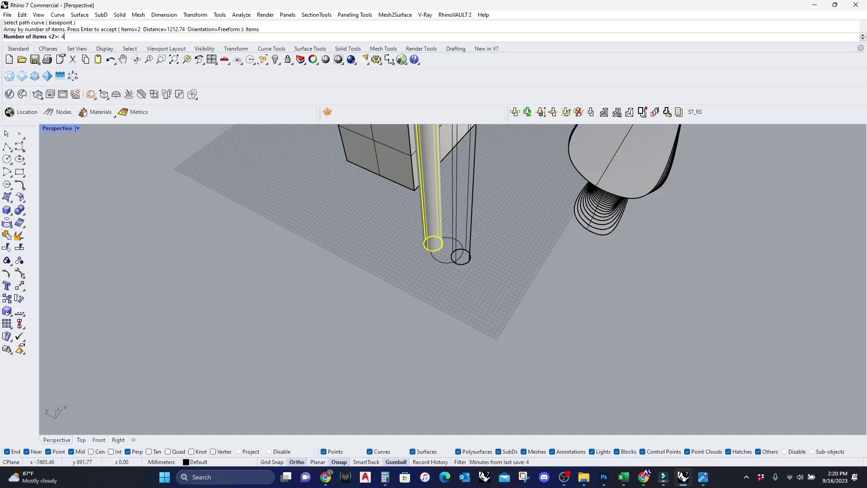
text(4)
key(Return)
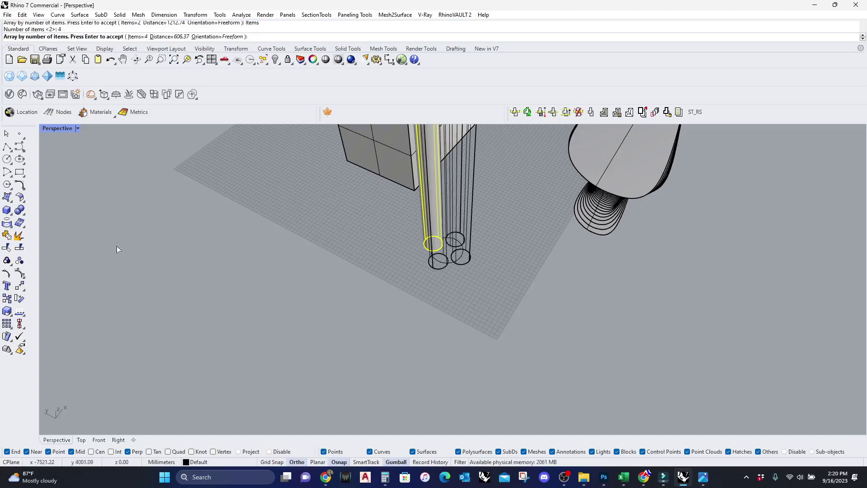
click(144, 37)
text(5)
key(Return)
right_drag(287, 198, 470, 363)
scroll(469, 363, up, 5)
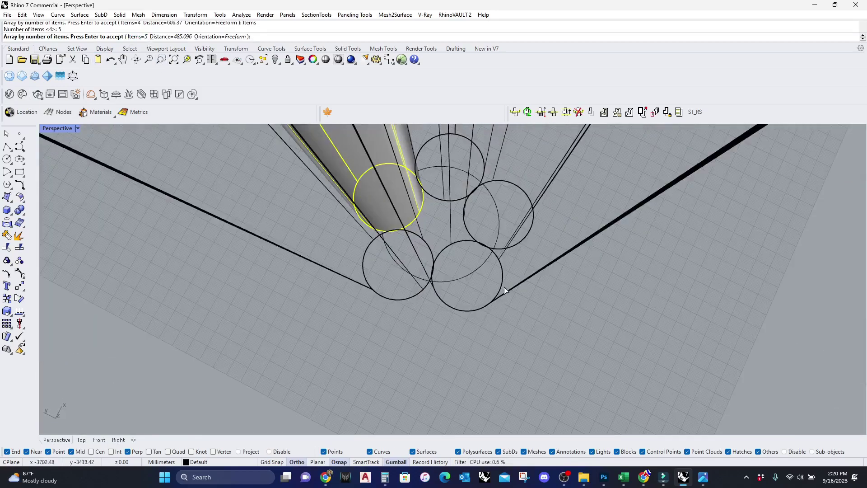
click(143, 37)
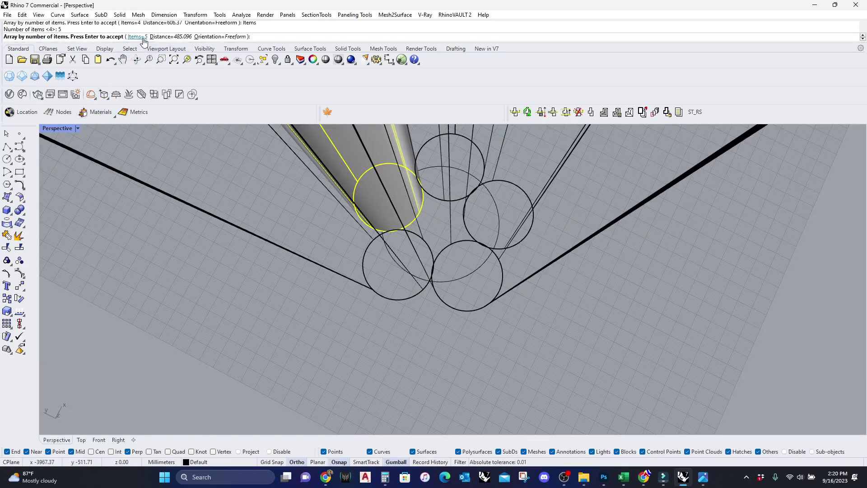
key(Return)
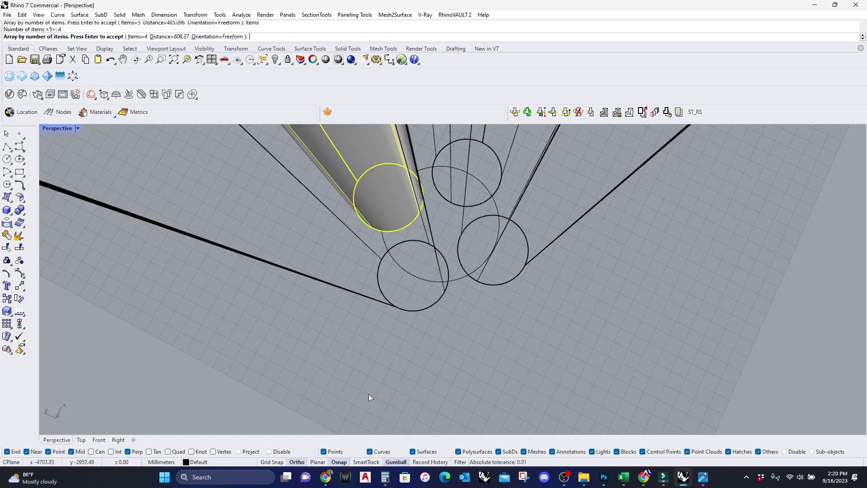
key(Return)
Window-select the four poles with their circles and group them.
scroll(415, 380, down, 5)
right_drag(412, 383, 435, 391)
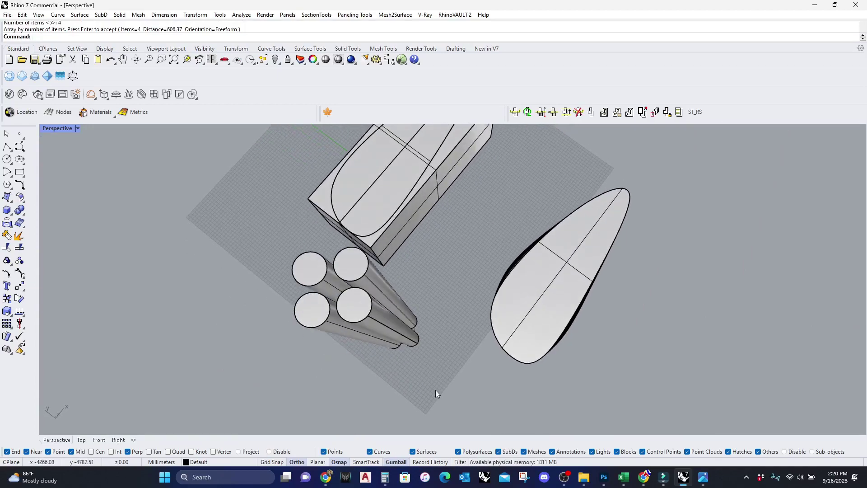
right_drag(422, 299, 434, 409)
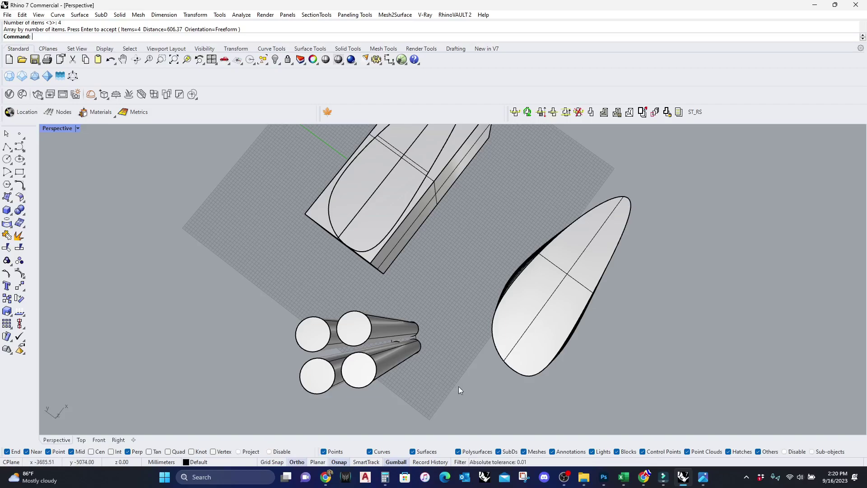
right_drag(458, 394, 462, 292)
right_drag(458, 224, 443, 380)
drag(443, 380, 263, 302)
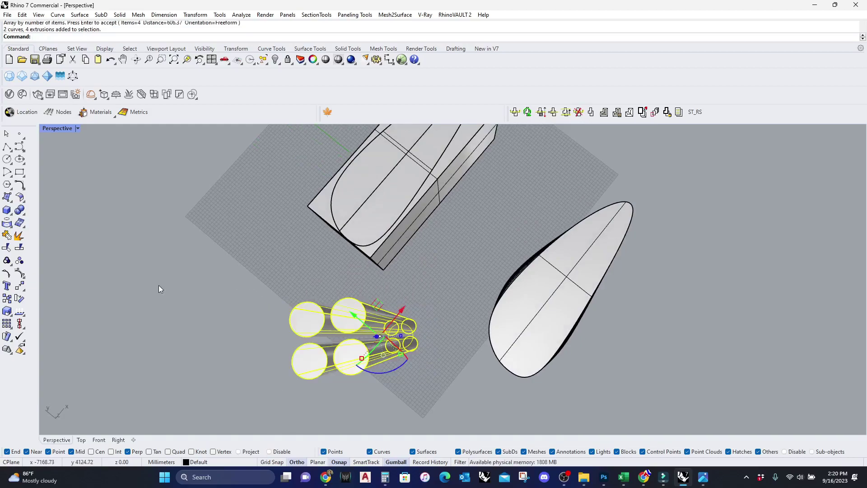
click(7, 260)
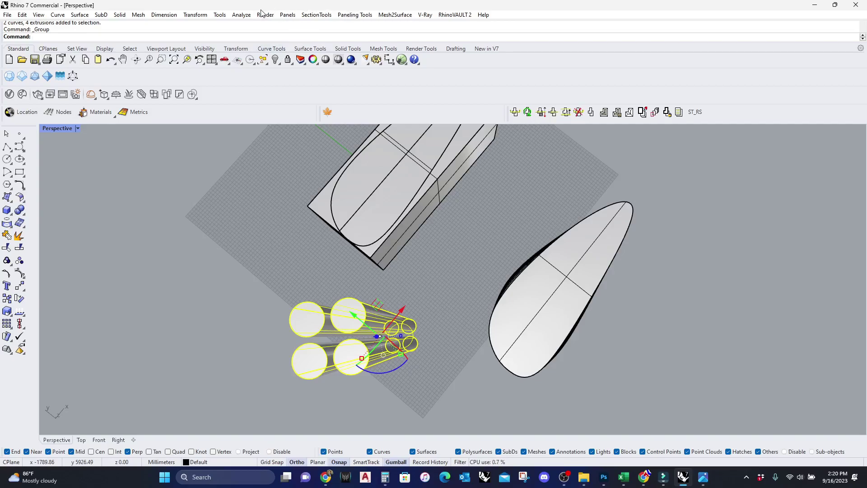
Enclose the four poles in a solid bounding box.
click(242, 15)
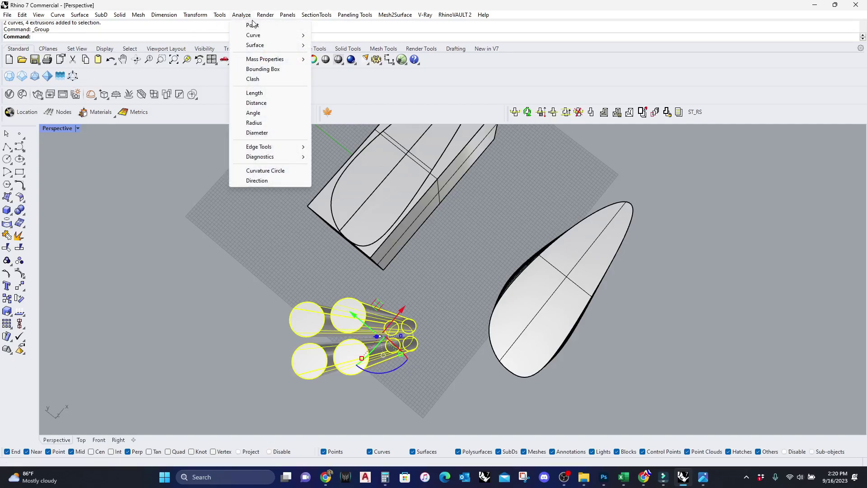
click(260, 69)
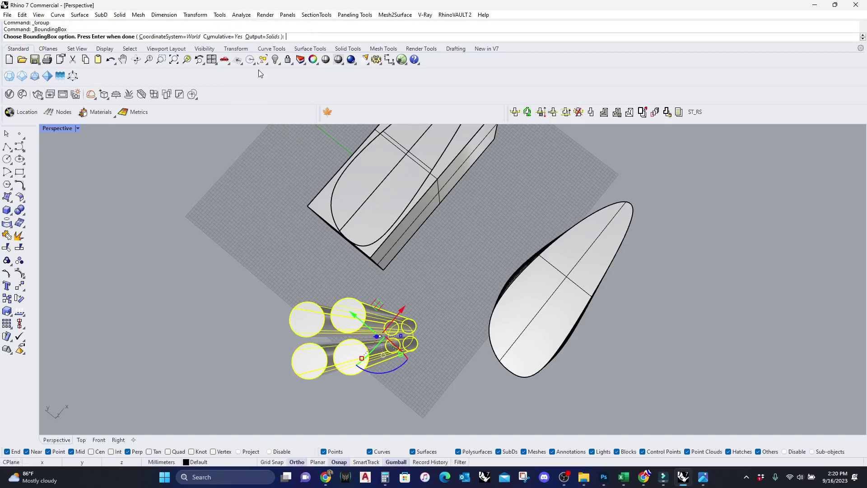
right_click(164, 393)
right_click(164, 394)
key(Escape)
right_drag(355, 406, 368, 371)
scroll(368, 371, down, 7)
right_drag(370, 314, 395, 221)
scroll(368, 348, up, 4)
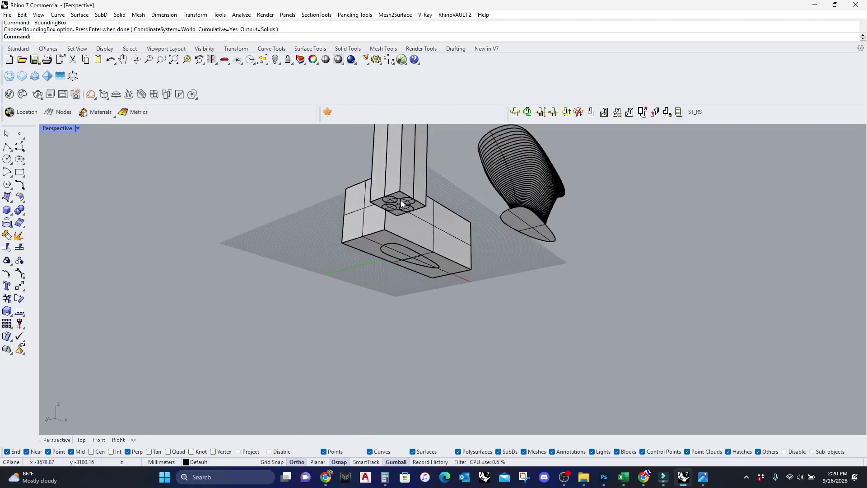
right_drag(398, 202, 356, 265)
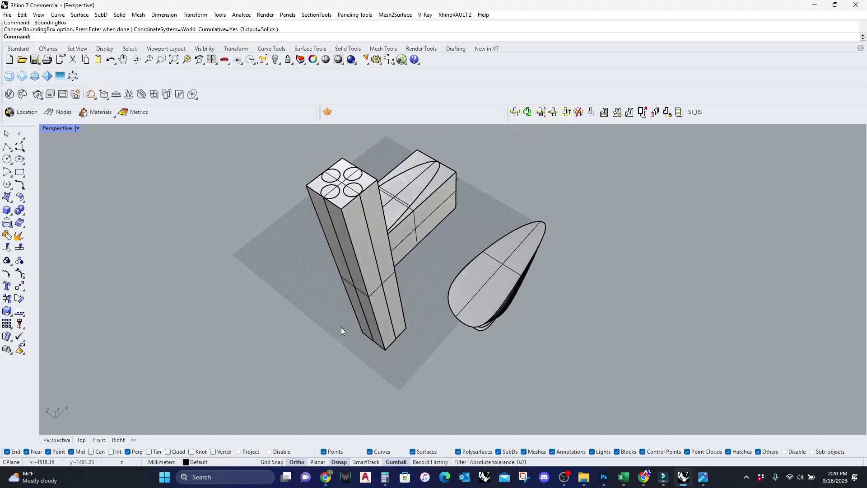
Compute the area centroid of the tall column with AreaCentroid.
click(241, 15)
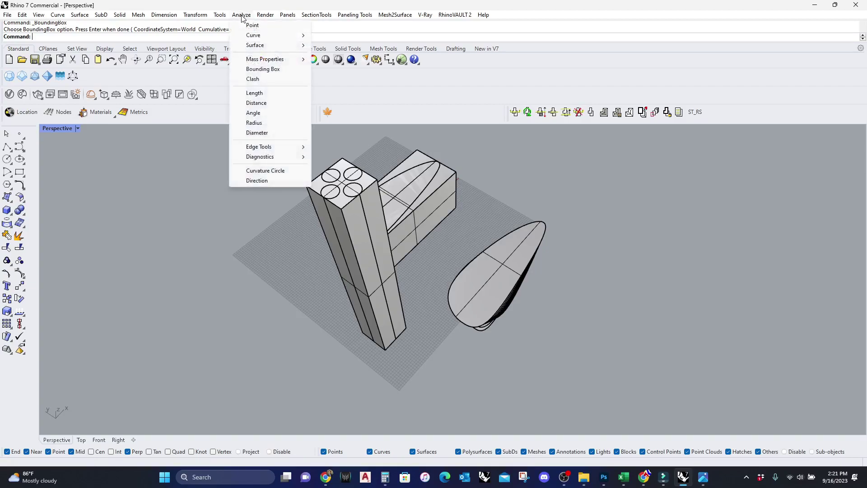
click(247, 11)
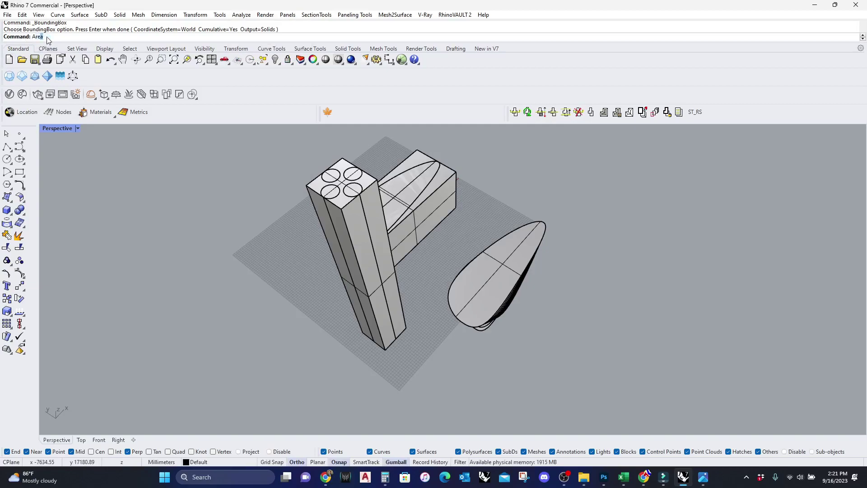
text(Area)
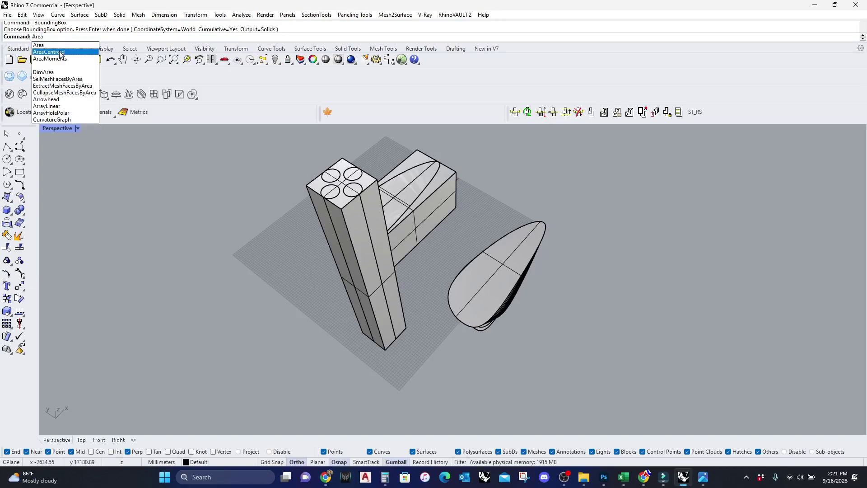
click(61, 53)
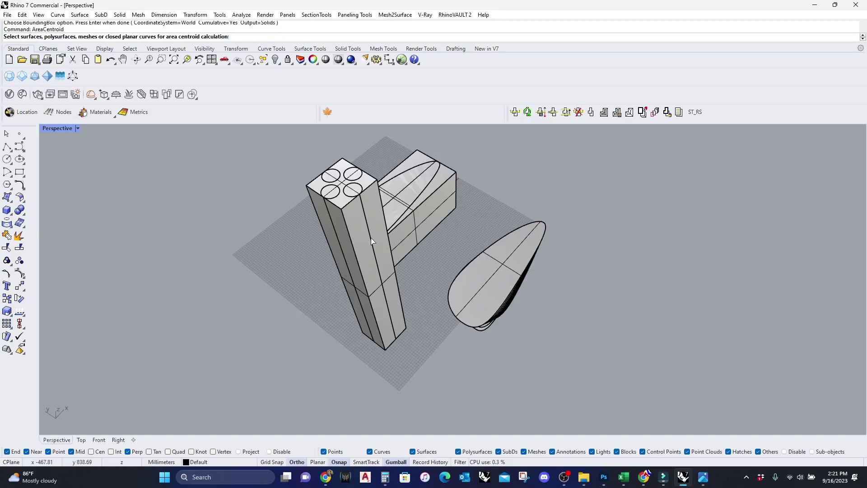
click(347, 239)
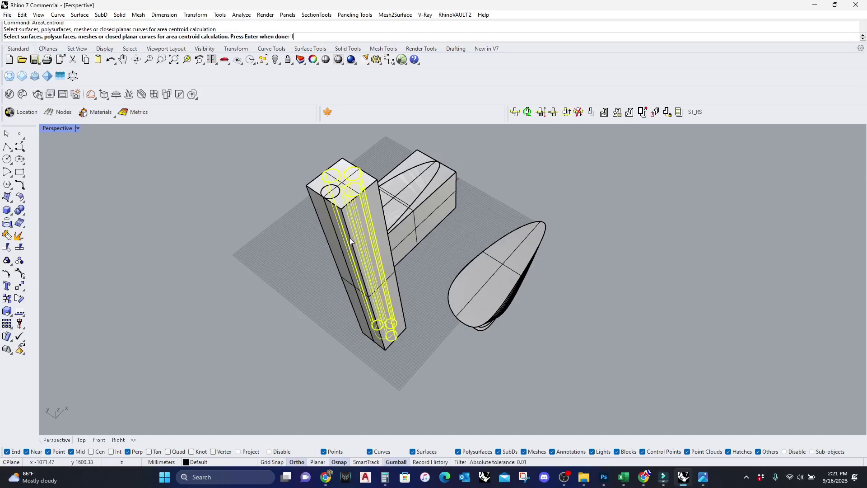
key(Return)
key(Return)
click(310, 195)
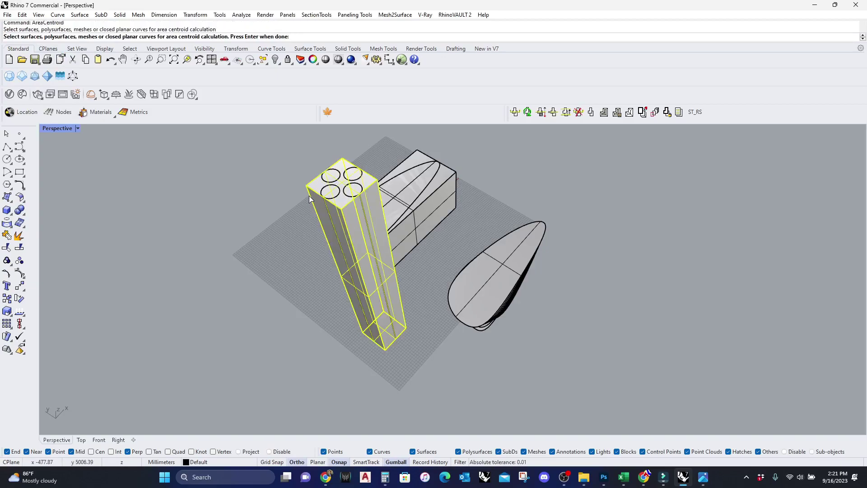
key(Return)
click(61, 129)
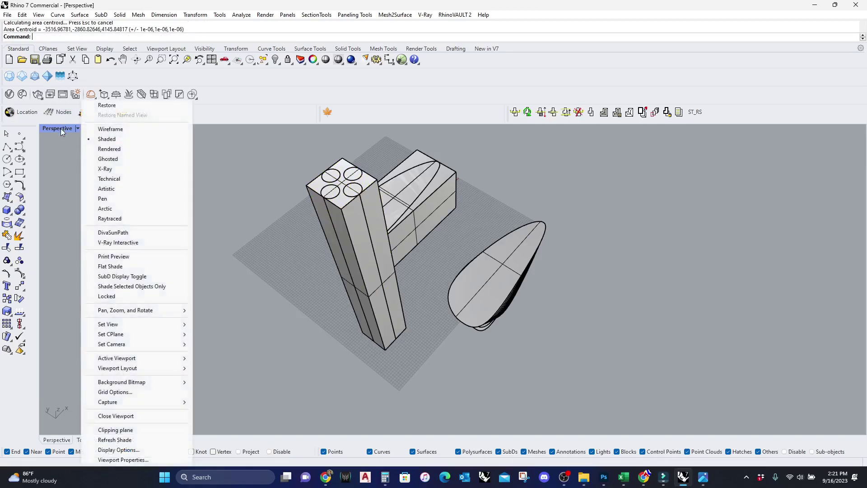
Switch the Perspective view to wireframe display.
click(128, 130)
scroll(339, 288, up, 4)
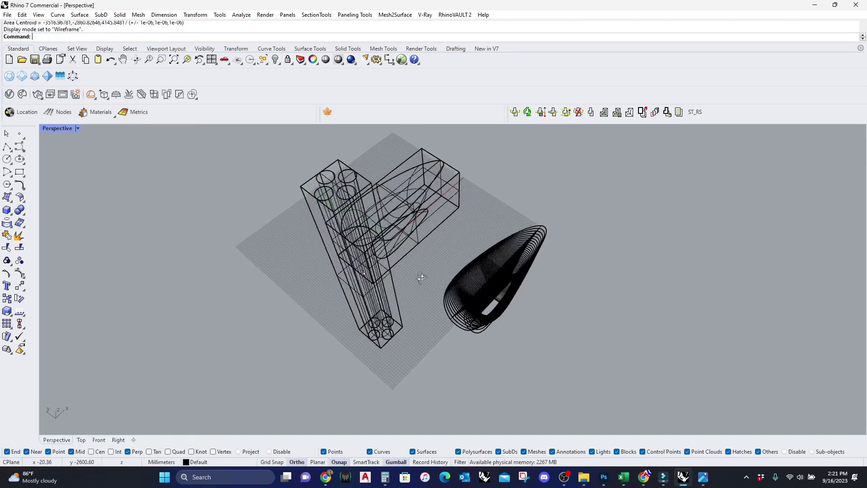
scroll(359, 267, up, 2)
scroll(362, 264, down, 2)
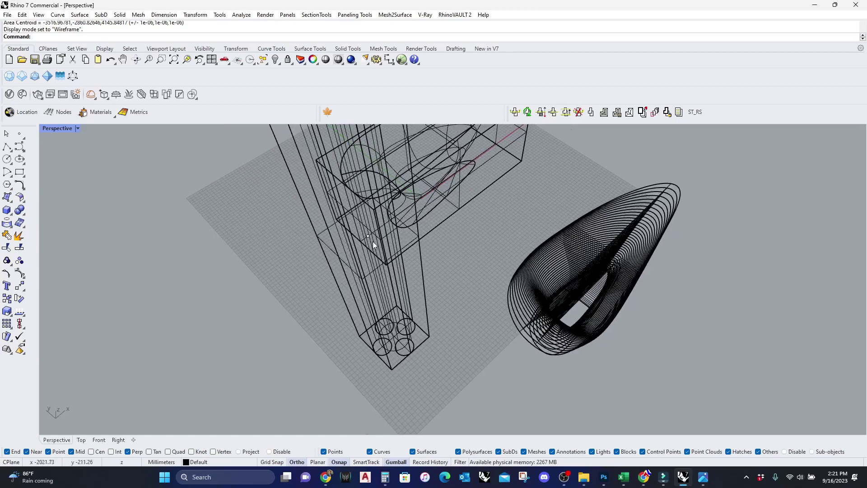
scroll(354, 259, down, 4)
right_drag(364, 200, 348, 280)
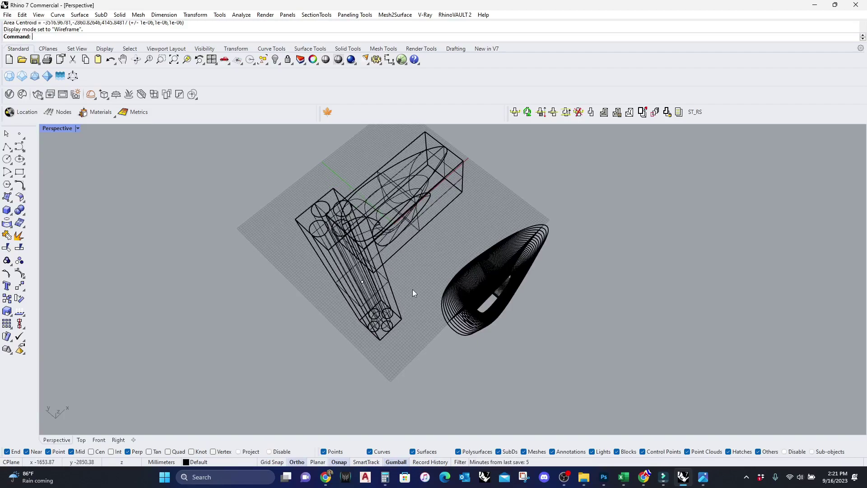
Project the centroid point onto the tall column.
click(12, 226)
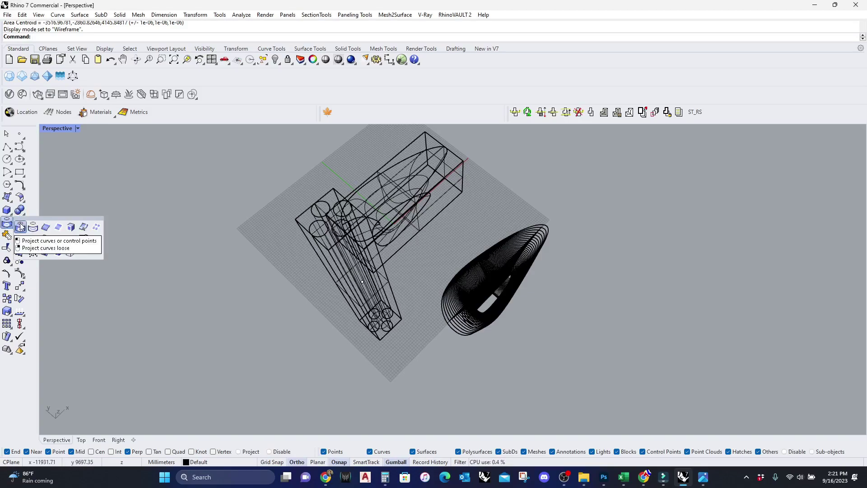
click(21, 227)
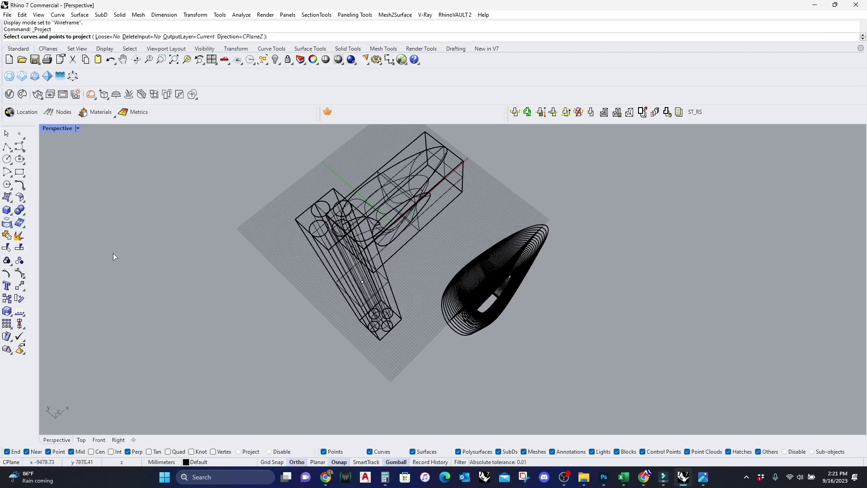
click(362, 284)
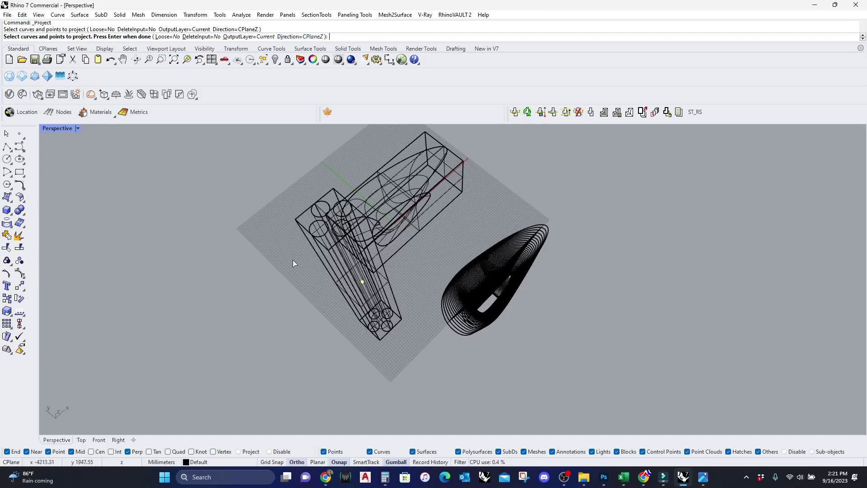
key(Return)
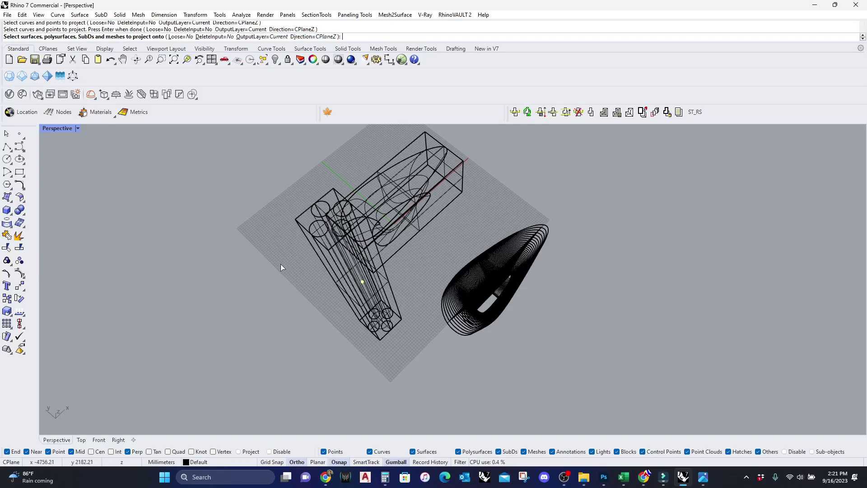
click(296, 223)
key(Return)
right_drag(356, 375, 393, 204)
scroll(394, 201, up, 10)
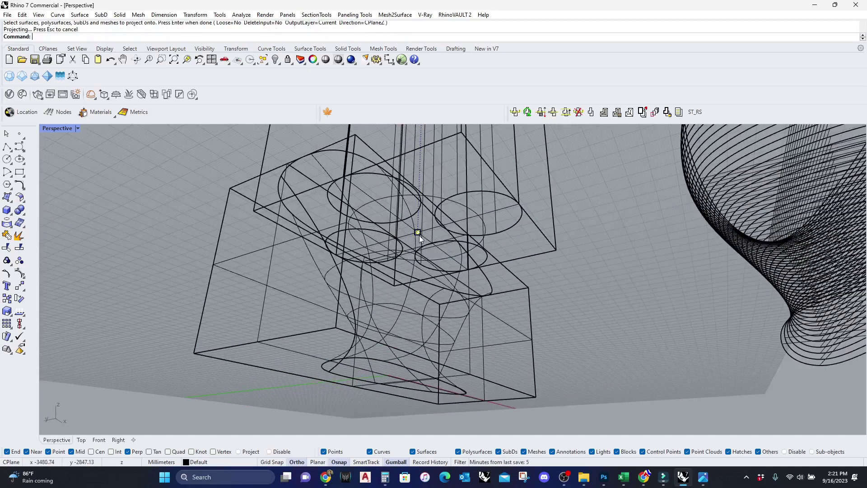
right_drag(418, 233, 314, 263)
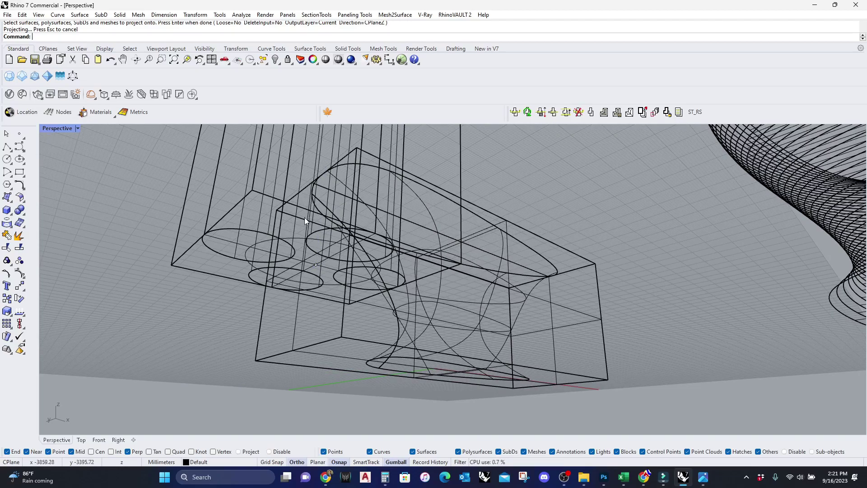
Twist the four poles 450 degrees around the column's vertical axis.
text(Twist)
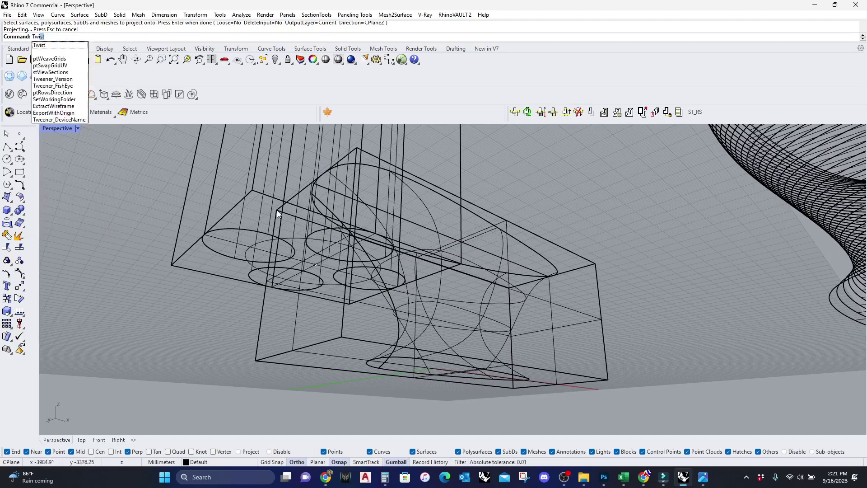
key(Return)
click(259, 234)
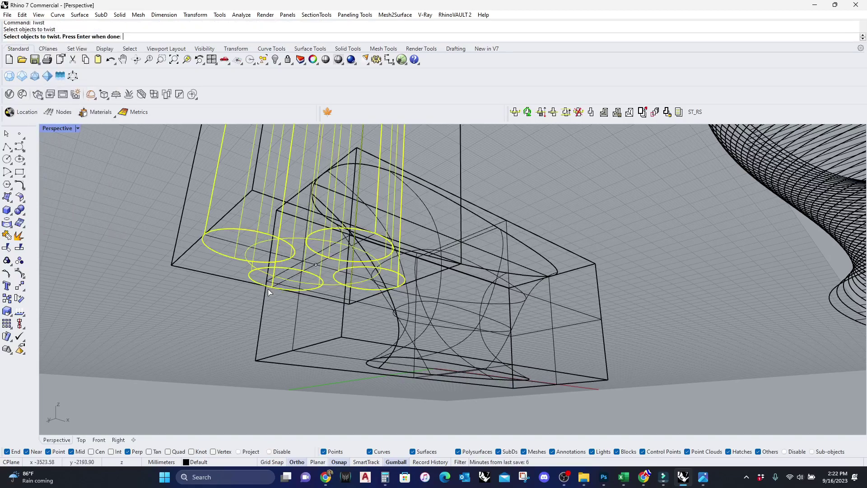
key(Return)
click(316, 265)
scroll(323, 253, down, 10)
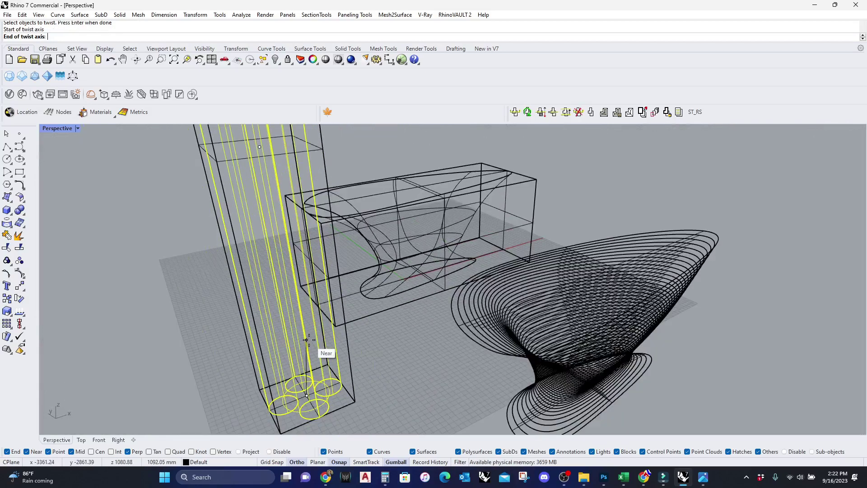
right_drag(308, 174, 300, 208)
scroll(262, 220, up, 4)
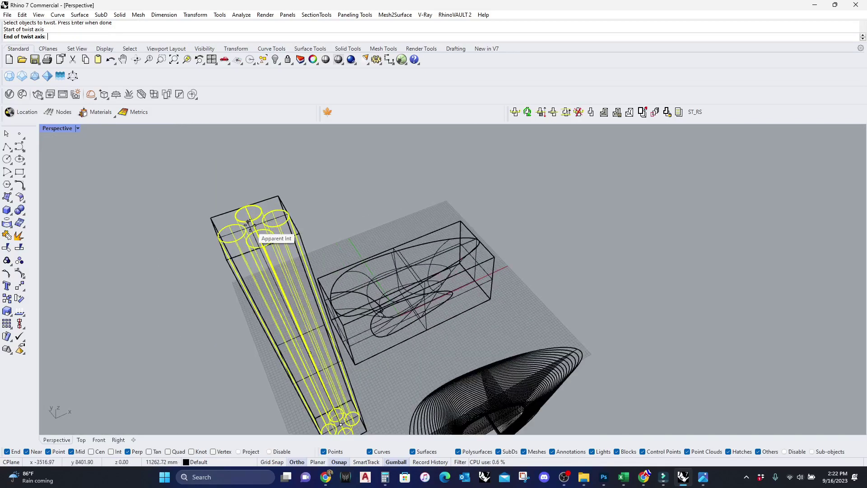
click(254, 225)
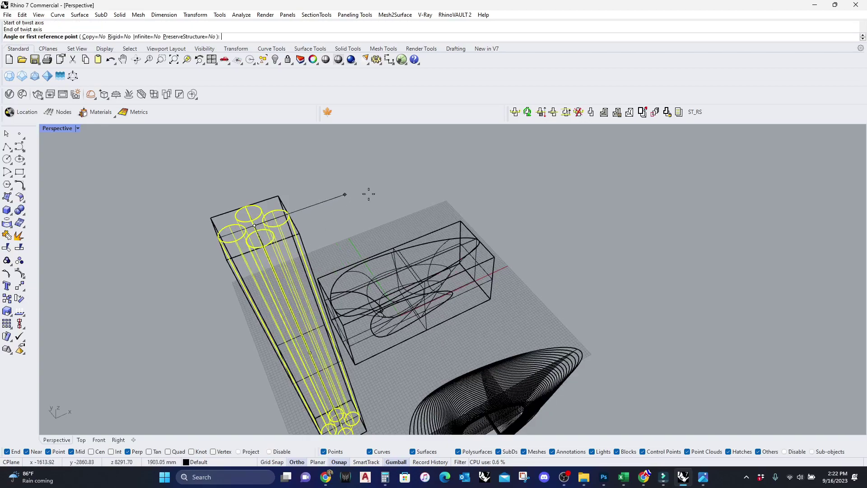
click(430, 181)
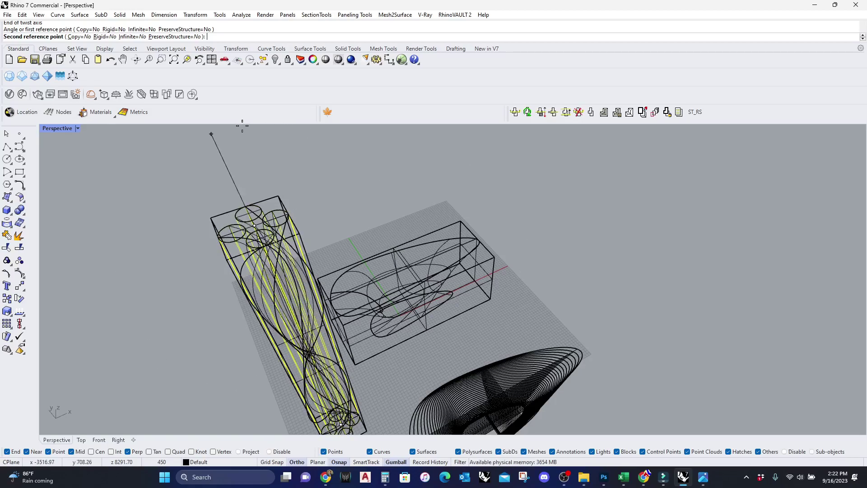
click(231, 150)
scroll(288, 163, down, 3)
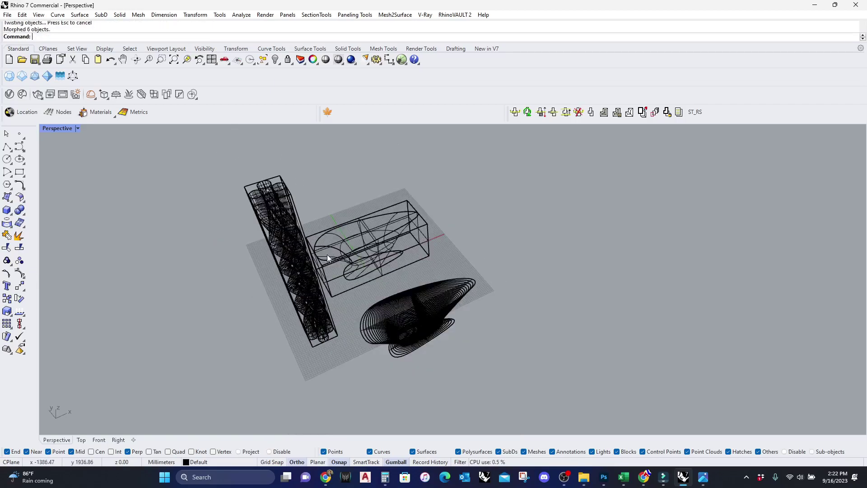
Switch the Perspective view back to shaded display.
scroll(275, 204, up, 2)
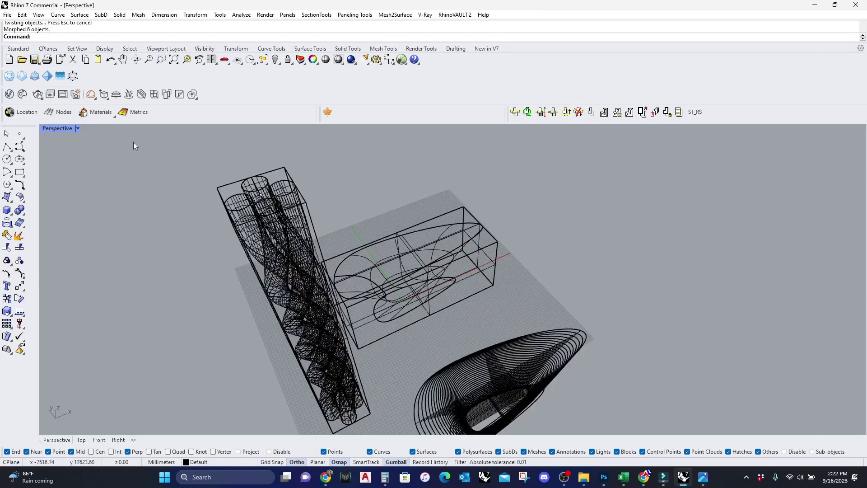
click(57, 129)
click(102, 139)
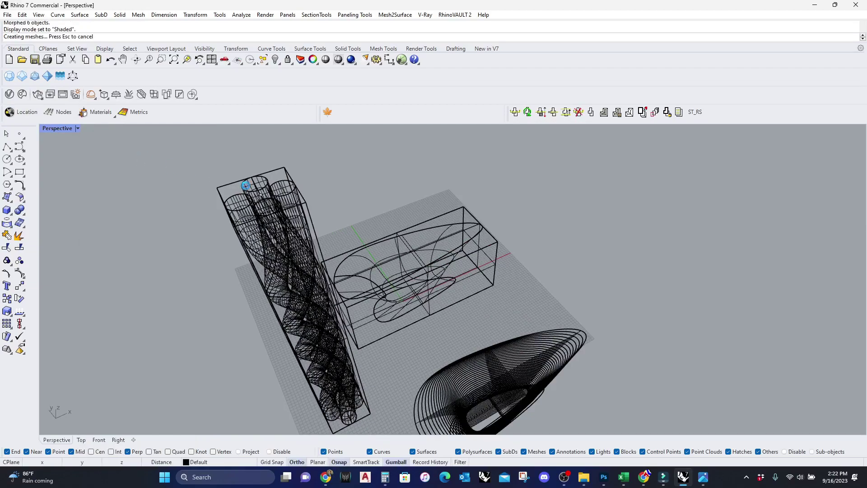
Move the twisted pole group left so it stands beside the column box.
click(259, 188)
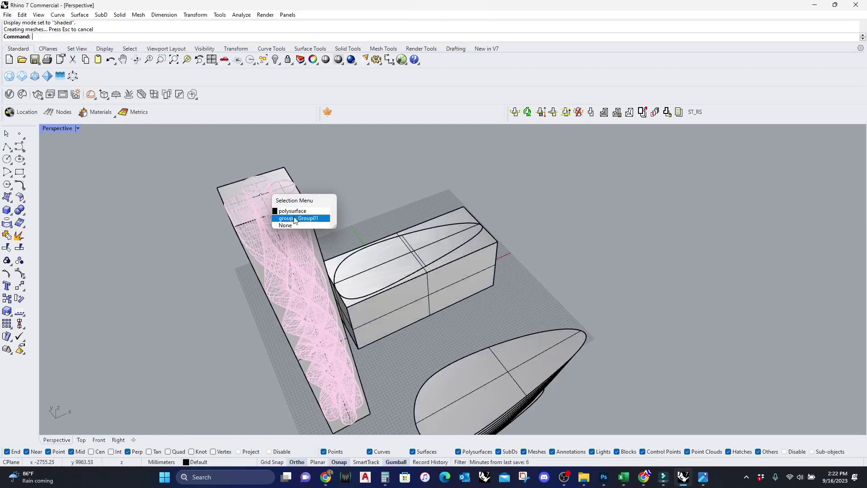
click(294, 219)
scroll(354, 214, down, 5)
drag(361, 249, 265, 286)
click(210, 289)
right_drag(214, 284, 226, 269)
scroll(216, 284, up, 3)
scroll(210, 237, up, 4)
scroll(210, 238, down, 4)
right_drag(210, 237, 187, 258)
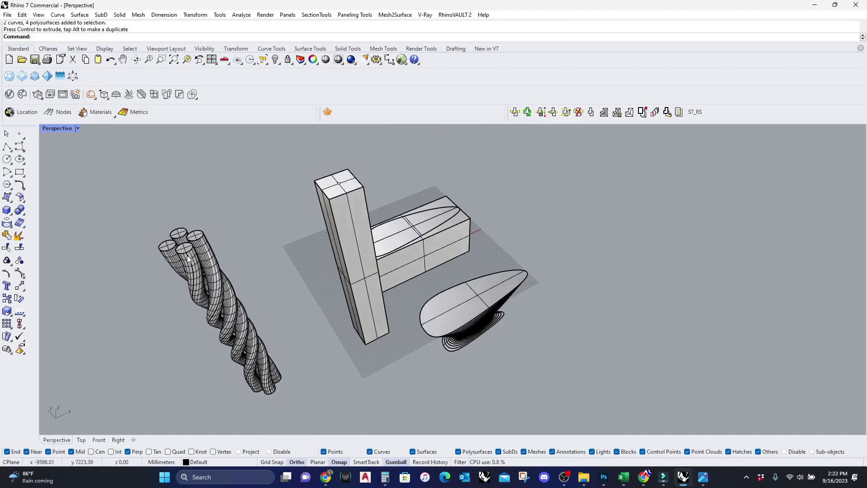
right_drag(333, 221, 356, 171)
scroll(356, 172, up, 4)
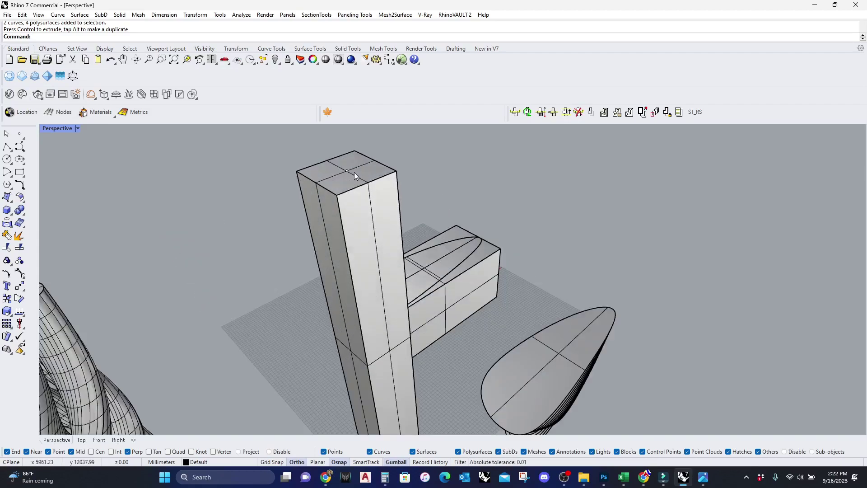
scroll(354, 173, down, 3)
right_drag(357, 211, 349, 247)
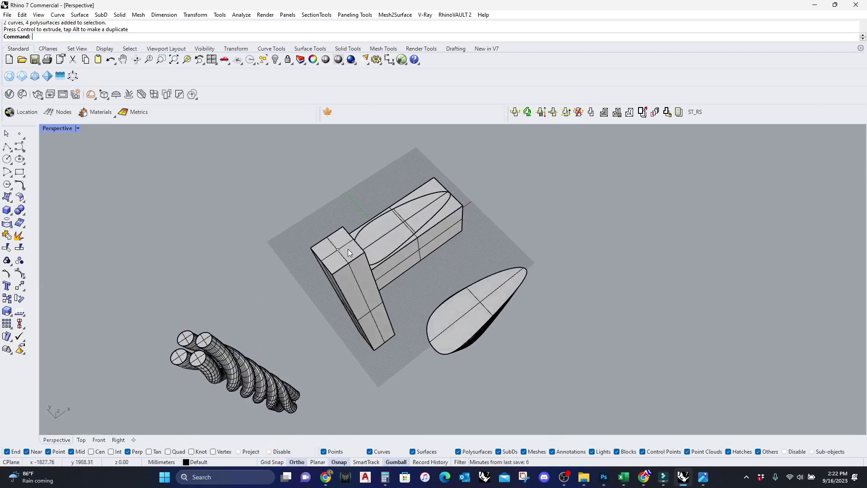
right_drag(386, 300, 356, 207)
right_drag(290, 210, 271, 217)
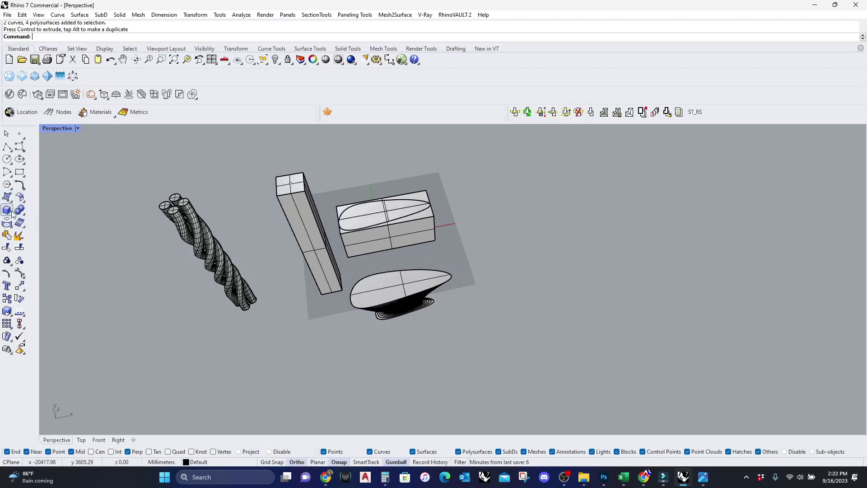
Draw a hexagon on the ground plane below the model.
click(6, 185)
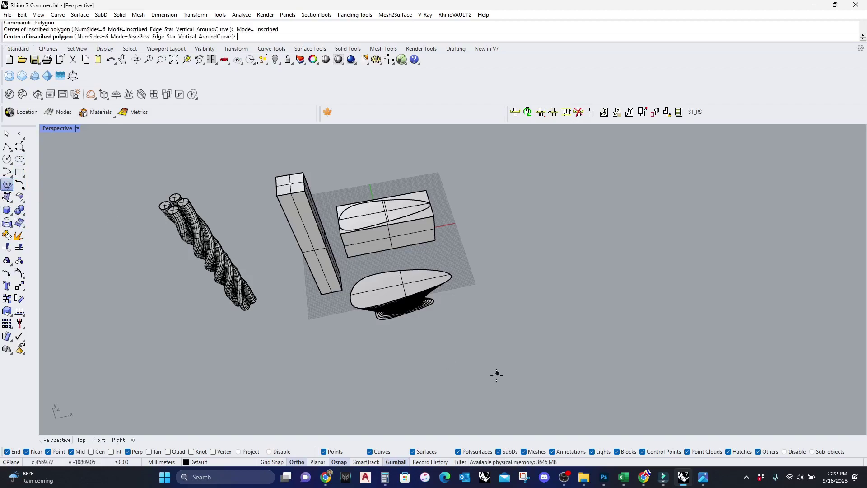
scroll(446, 368, up, 4)
click(445, 376)
click(462, 369)
Offset the hexagon by 200, delete the extra copy, and select both outlines.
text(Offset)
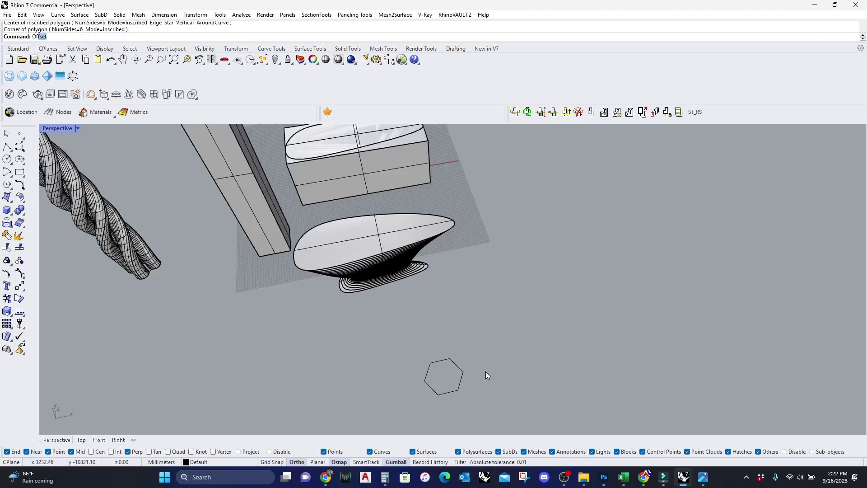
key(Return)
click(458, 366)
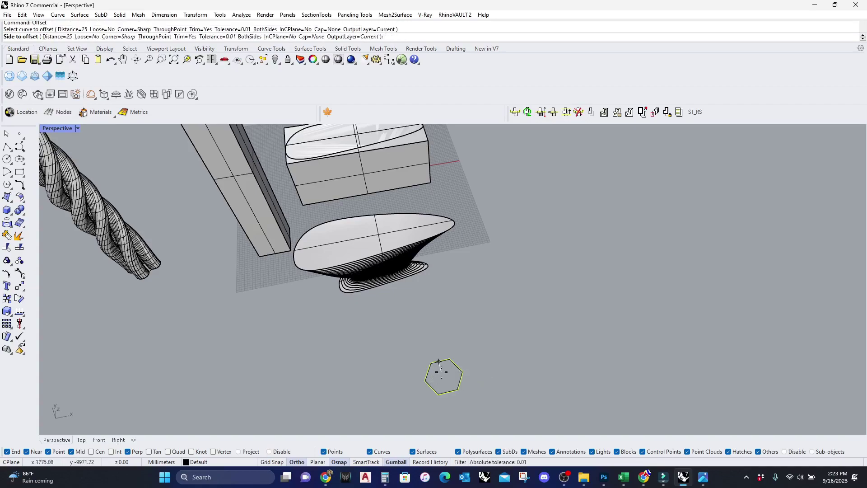
text(2)
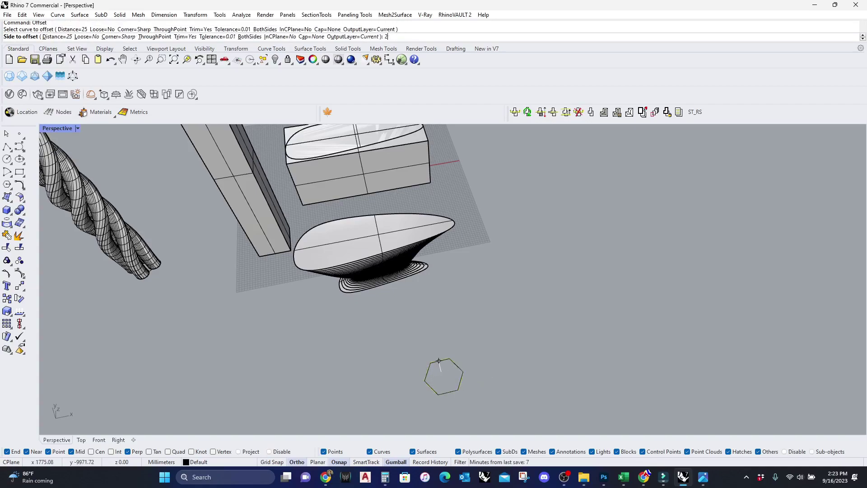
text(80)
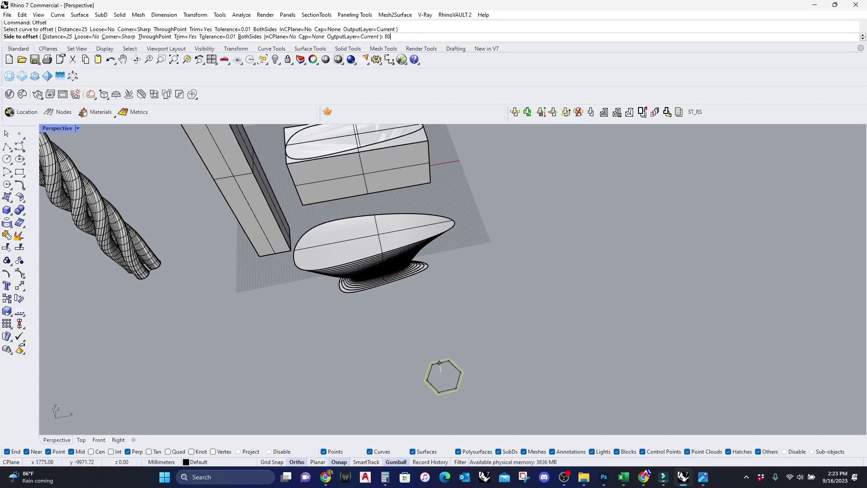
key(BackSpace)
key(BackSpace)
text(200)
key(Return)
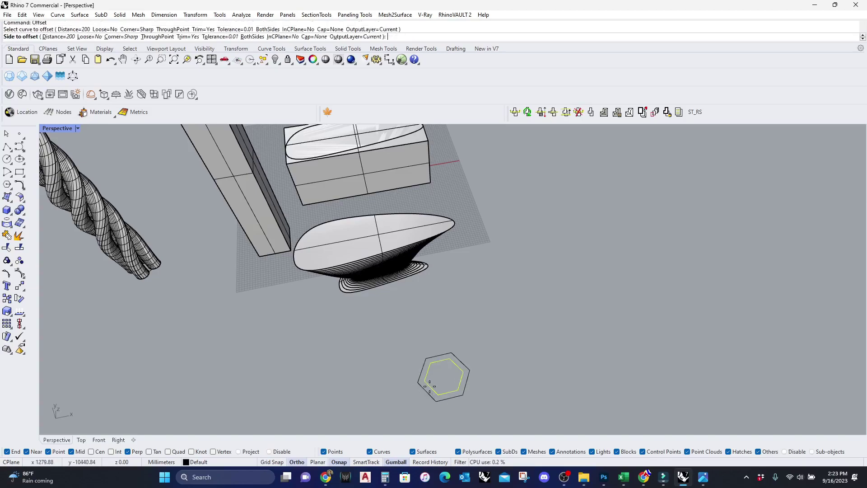
click(444, 386)
click(454, 397)
key(Delete)
drag(490, 414, 415, 357)
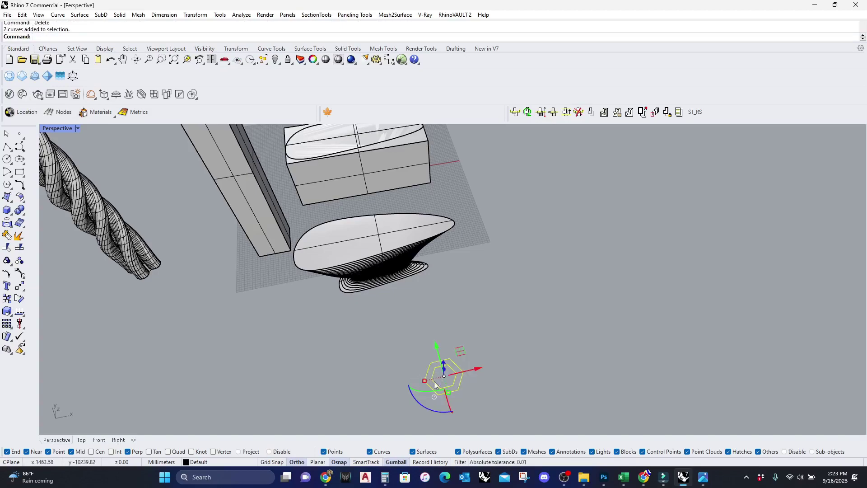
Extrude the two hexagons 100 into a solid hexagonal ring.
click(8, 212)
click(47, 240)
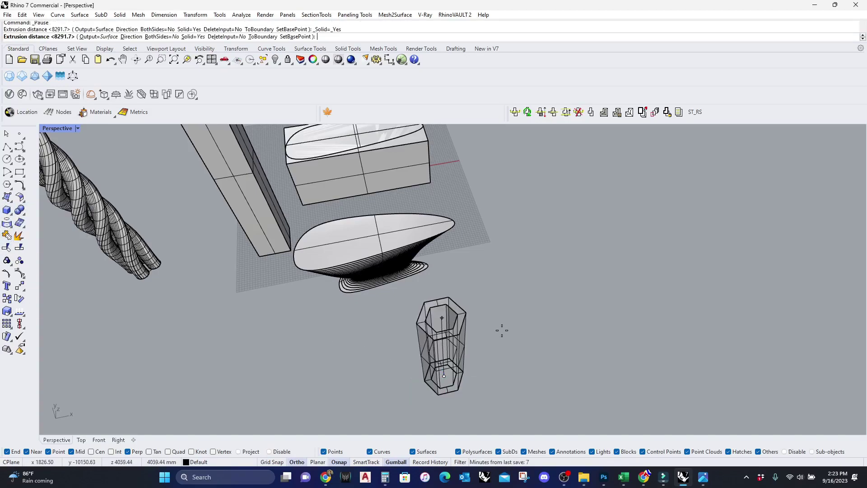
text(100)
key(Return)
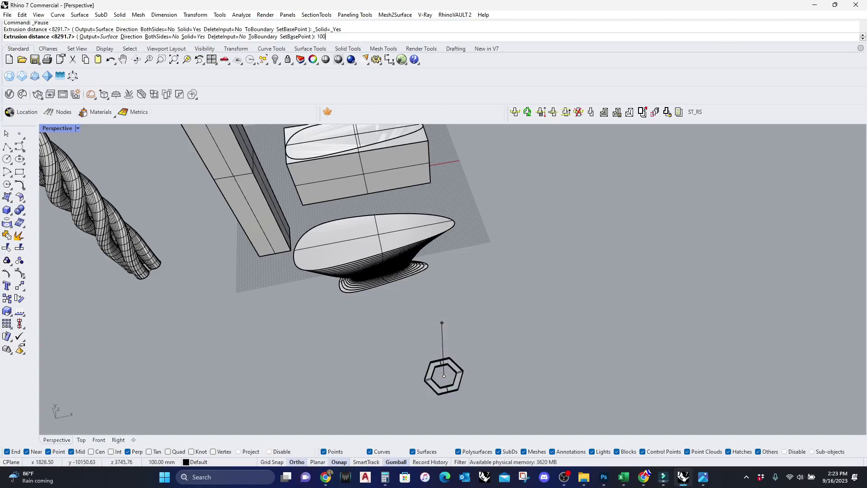
click(469, 414)
scroll(286, 344, down, 6)
drag(498, 413, 597, 330)
Enclose the ring and its curves in a 1340.44 × 1160.85 solid bounding box.
click(612, 304)
scroll(593, 312, up, 10)
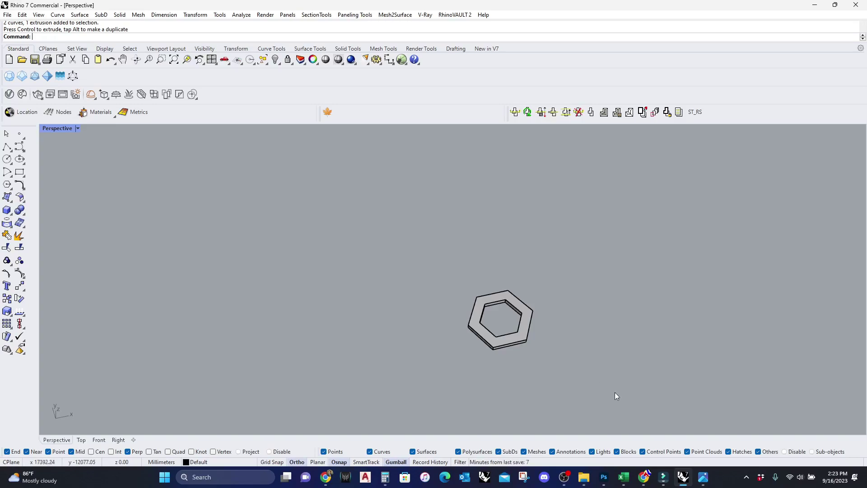
drag(620, 389, 435, 264)
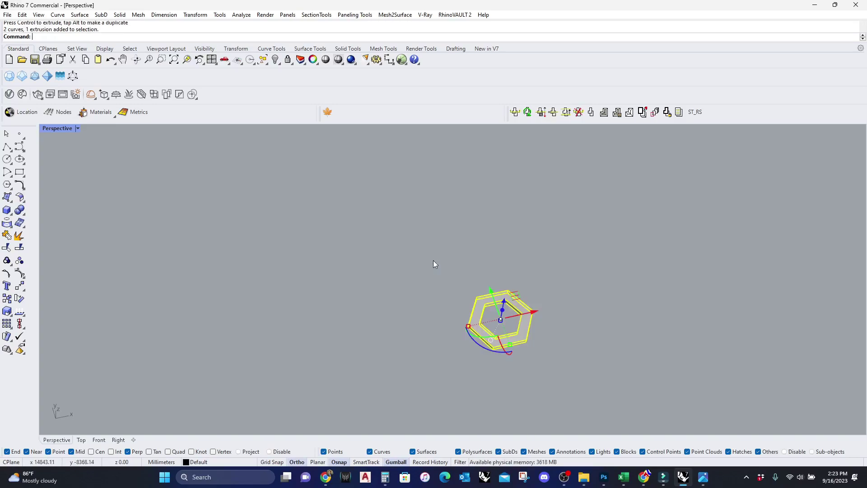
click(72, 76)
key(Return)
click(535, 353)
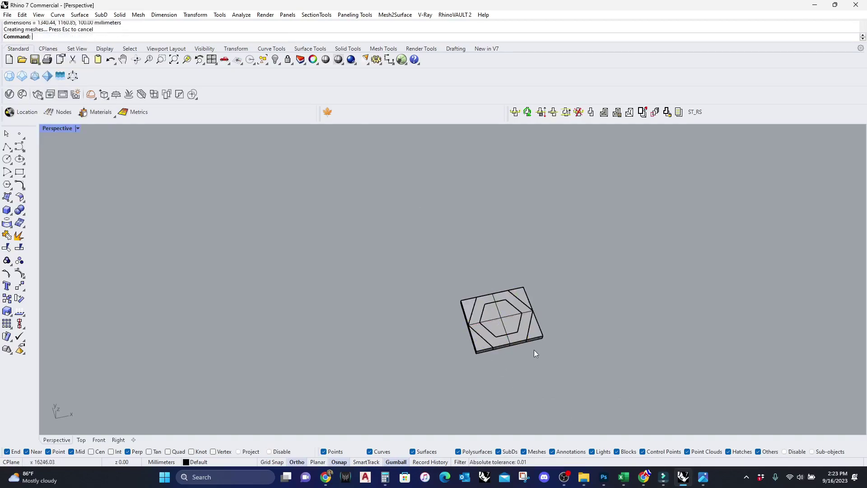
right_drag(534, 353, 515, 342)
text(A)
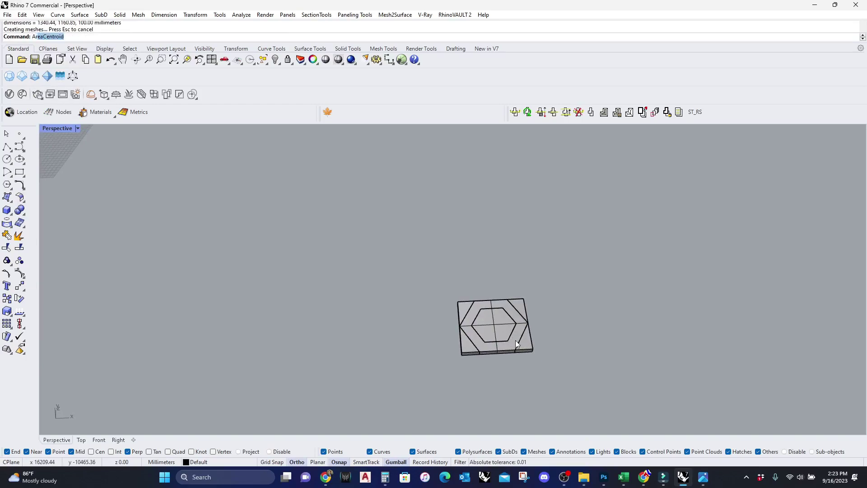
text(rrayCrv)
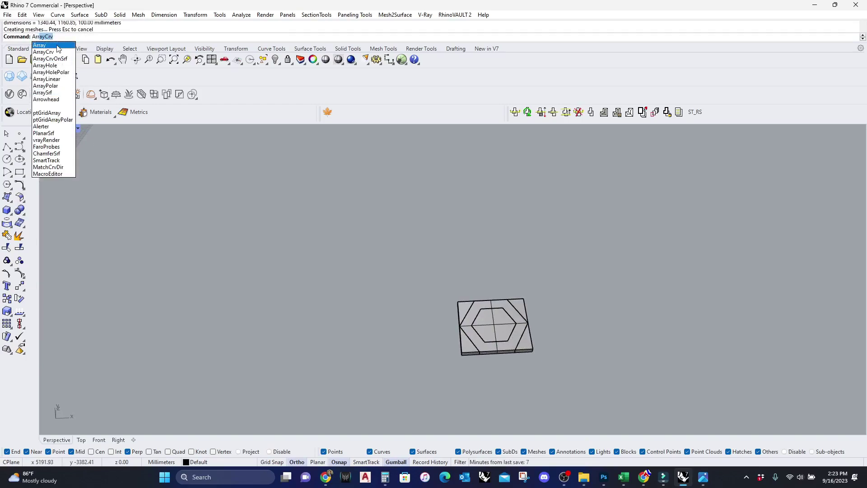
click(57, 46)
click(493, 348)
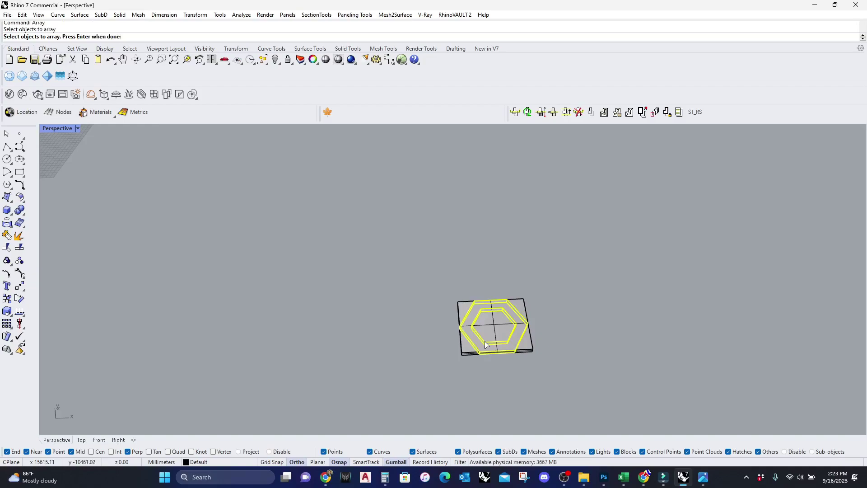
key(Return)
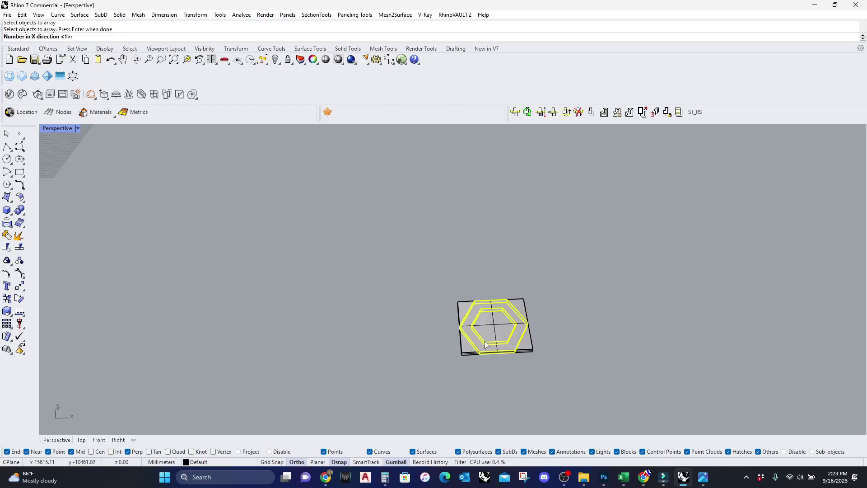
key(Return)
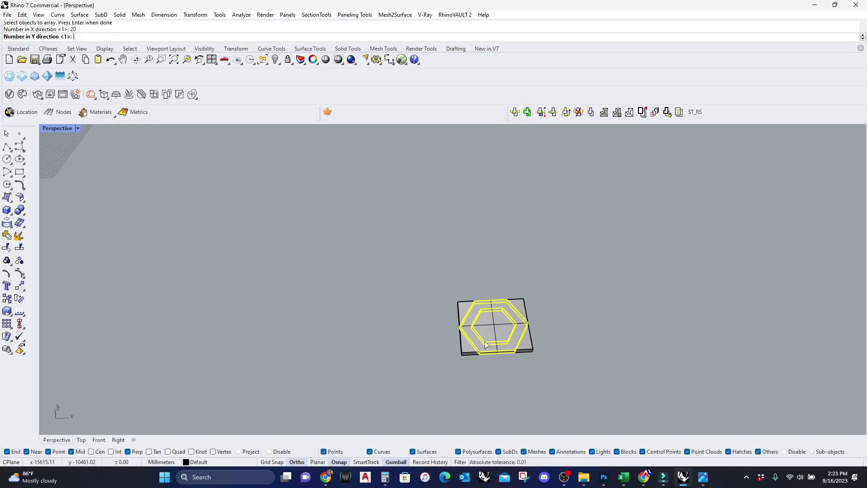
text(25)
key(Return)
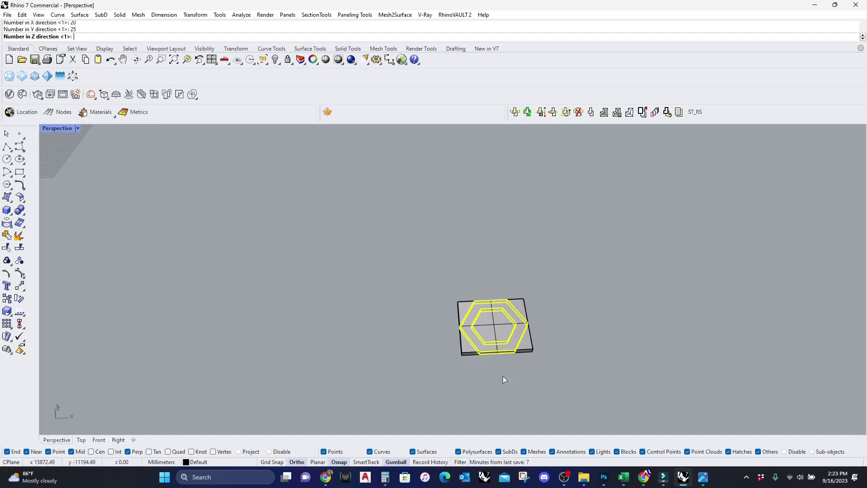
key(Return)
right_drag(494, 378, 485, 329)
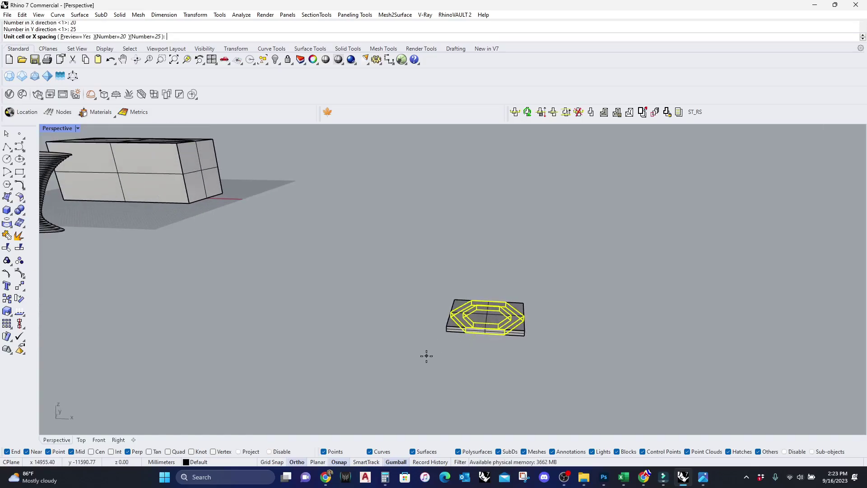
click(446, 337)
right_drag(520, 333, 416, 343)
scroll(440, 355, up, 6)
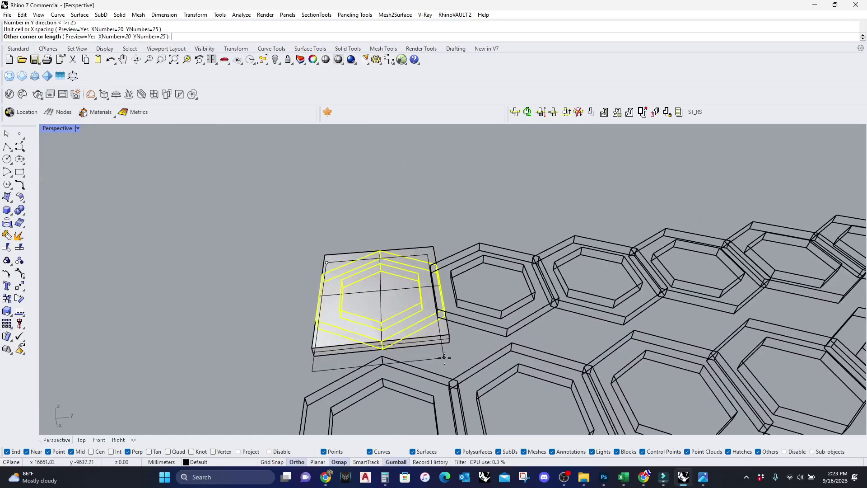
click(452, 338)
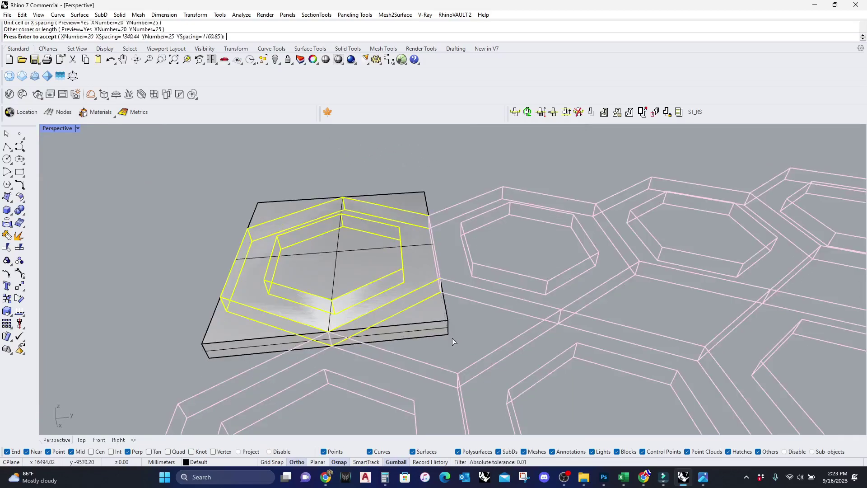
scroll(416, 348, down, 10)
scroll(456, 357, down, 5)
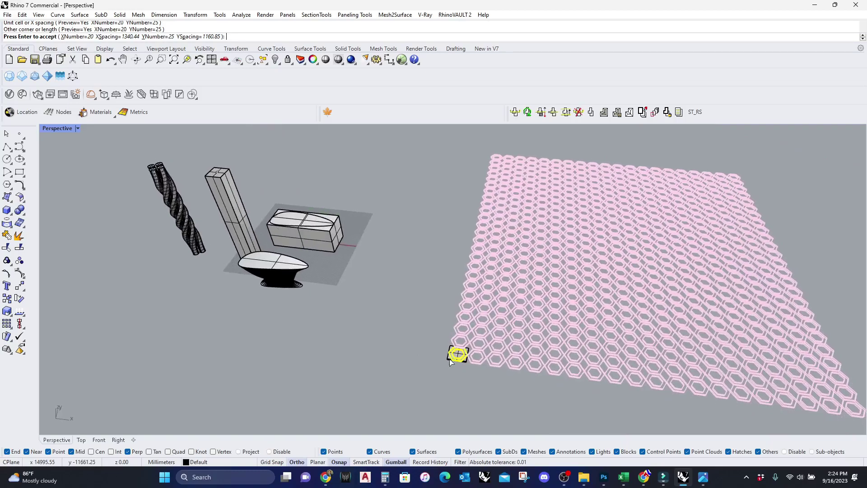
scroll(466, 365, up, 3)
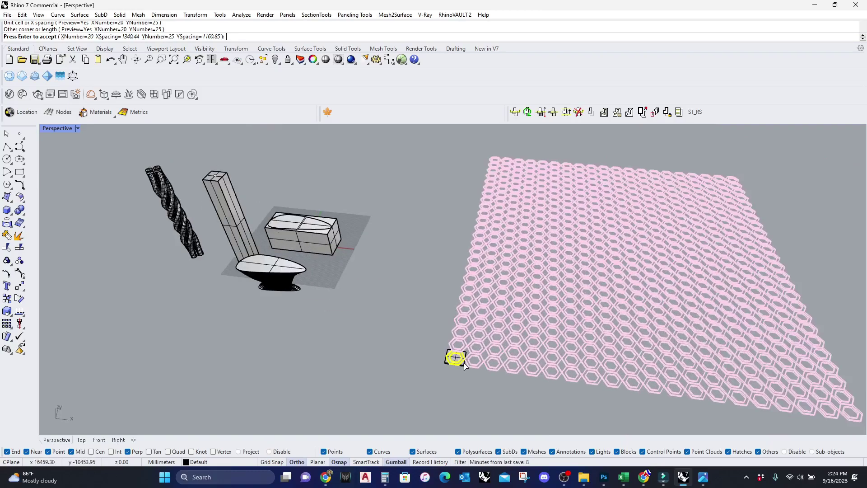
click(6, 260)
scroll(474, 334, up, 10)
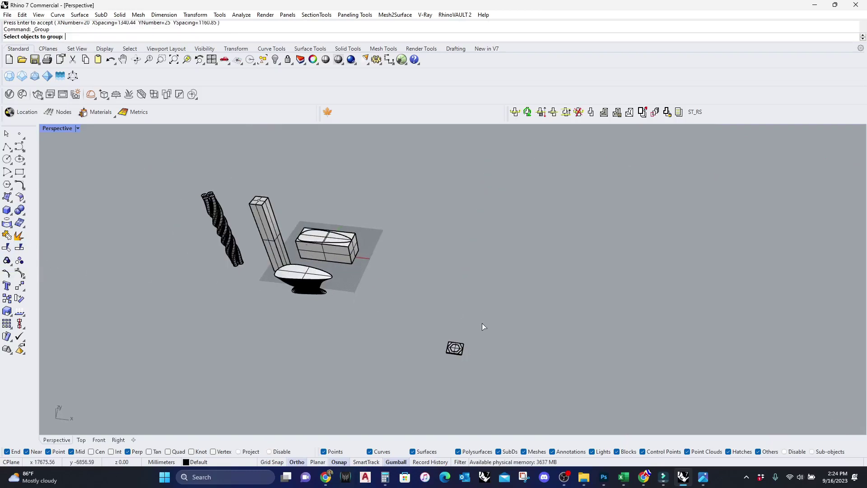
Start a rectangular array (Arr), selecting the hexagonal ring as the object to array.
key(Escape)
text(Arr)
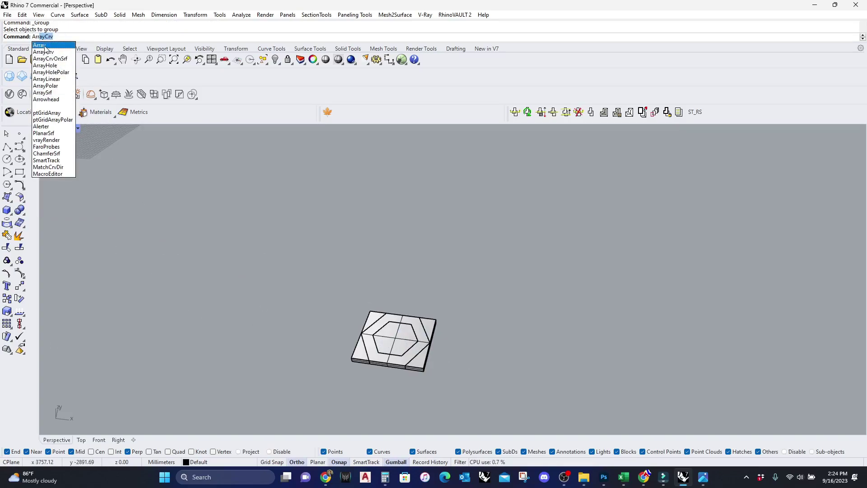
click(45, 46)
click(385, 359)
scroll(357, 357, down, 3)
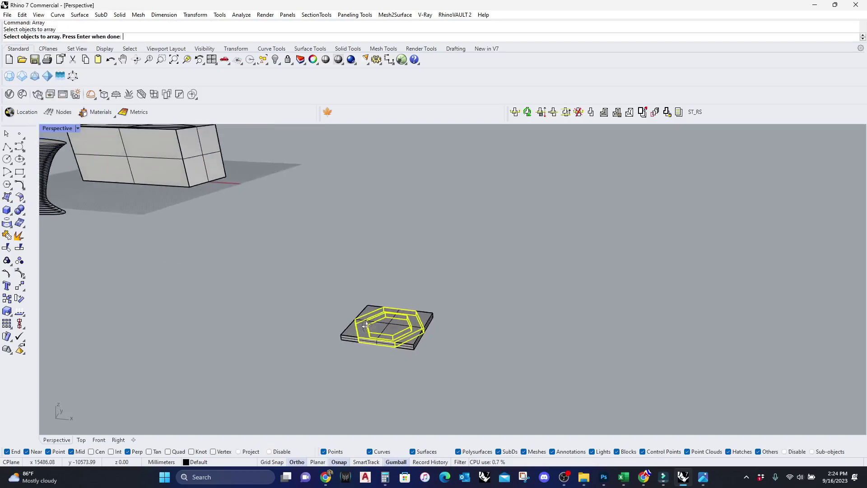
key(Return)
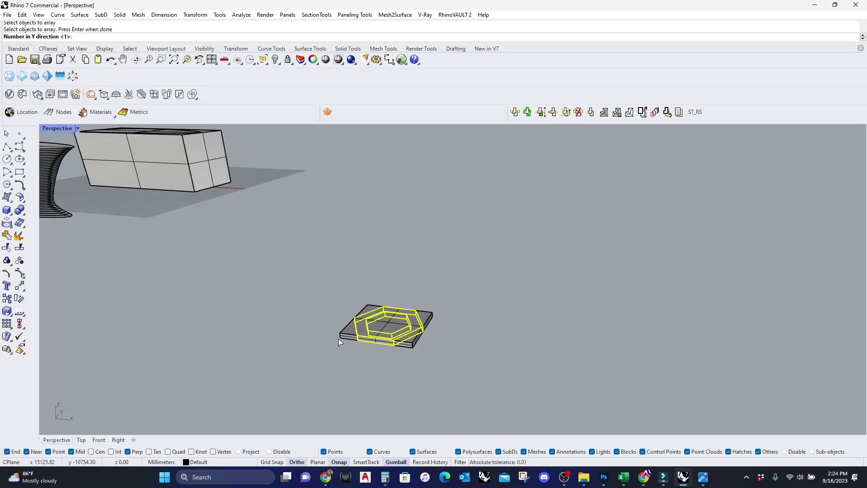
key(Escape)
key(Return)
click(368, 333)
key(Escape)
click(370, 329)
key(Return)
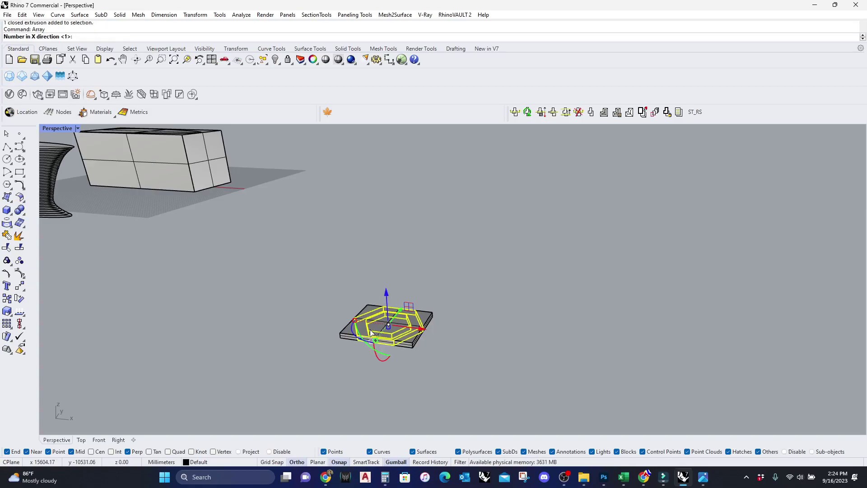
Array the ring 20 by 25 with one Z layer, picking two corners for cell spacing.
text(20)
key(Return)
text(25)
key(Return)
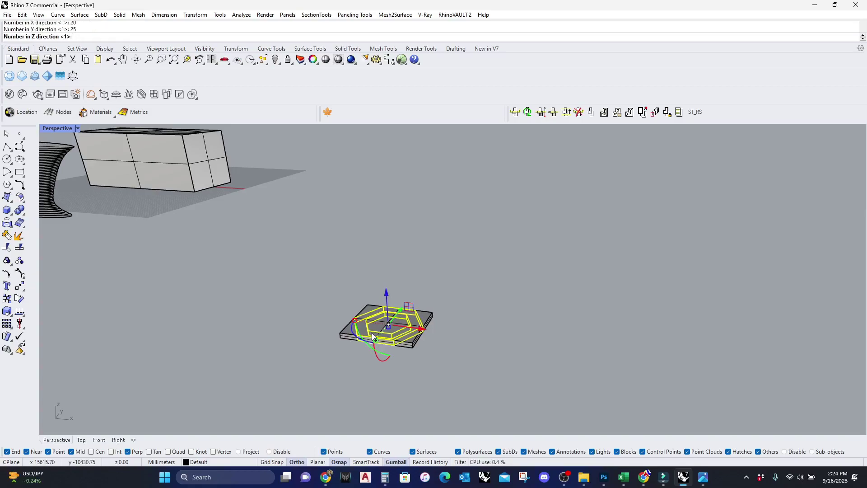
key(Return)
click(351, 356)
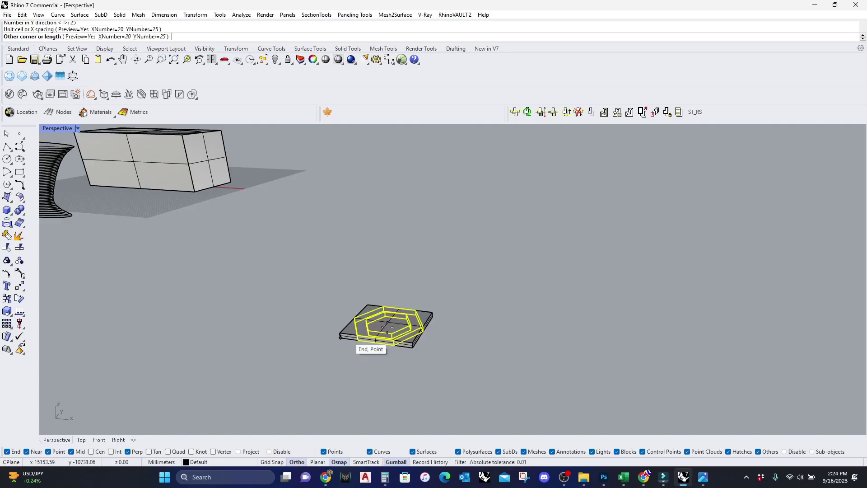
scroll(378, 316, down, 3)
scroll(378, 315, up, 5)
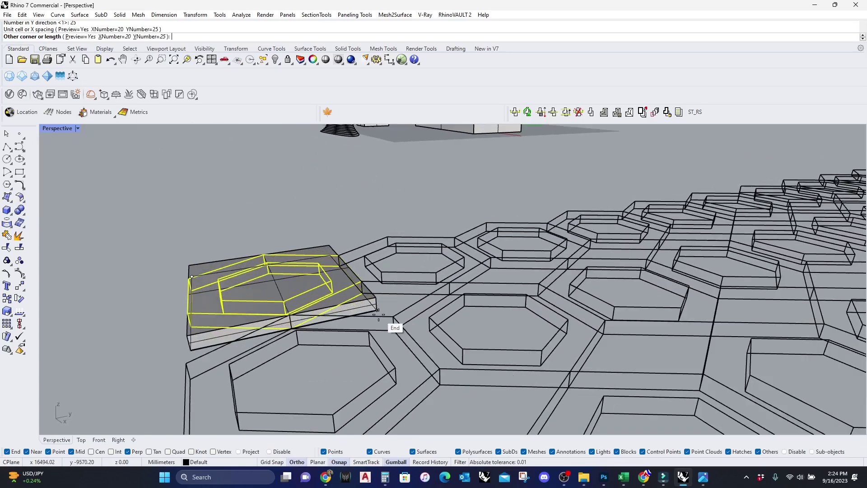
click(378, 314)
key(Return)
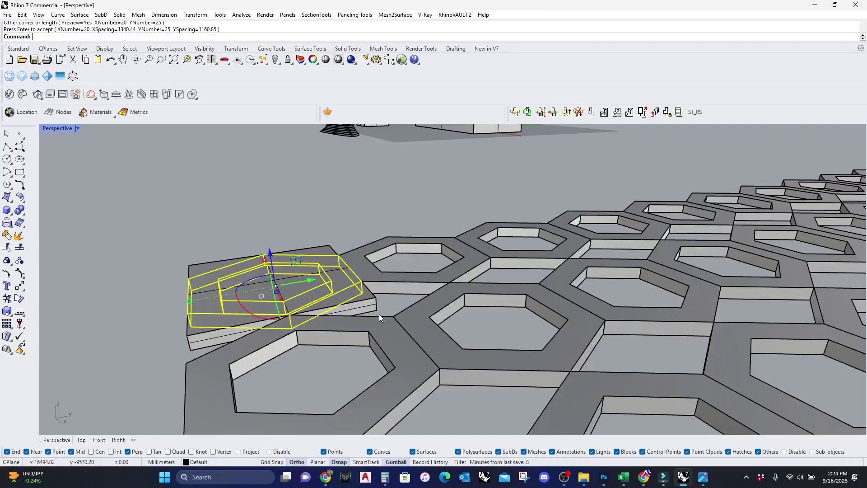
scroll(379, 315, down, 5)
right_drag(378, 314, 391, 399)
Hide the original slab at the grid corner, then select the whole hex grid.
click(392, 398)
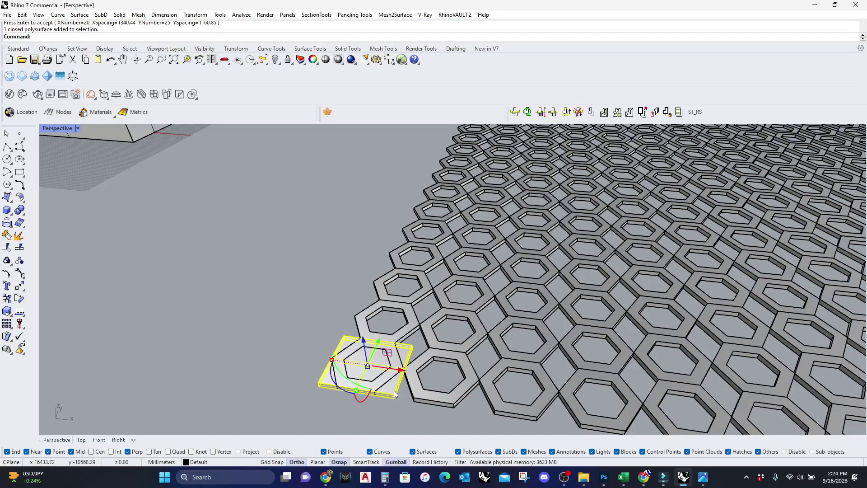
middle_click(394, 391)
click(367, 385)
scroll(317, 329, down, 8)
right_drag(332, 333, 343, 352)
scroll(343, 351, down, 2)
drag(691, 386, 386, 154)
Group the hex grid into one object.
click(19, 261)
right_drag(388, 316, 395, 337)
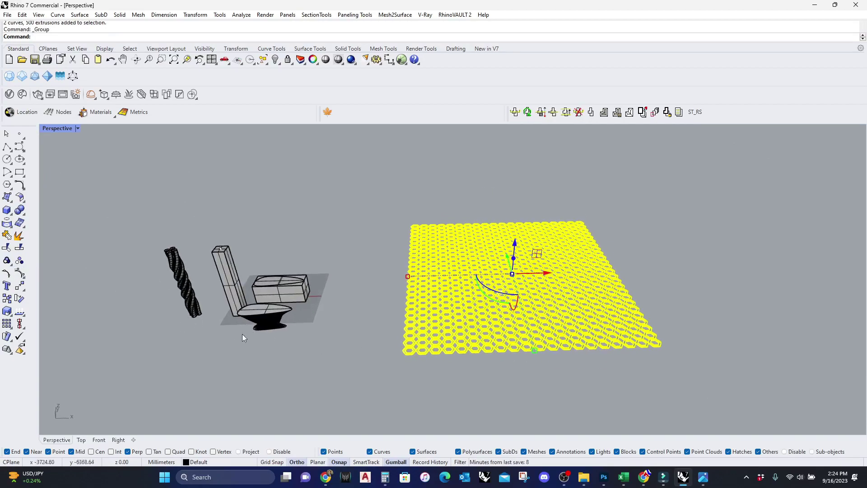
right_drag(470, 334, 475, 332)
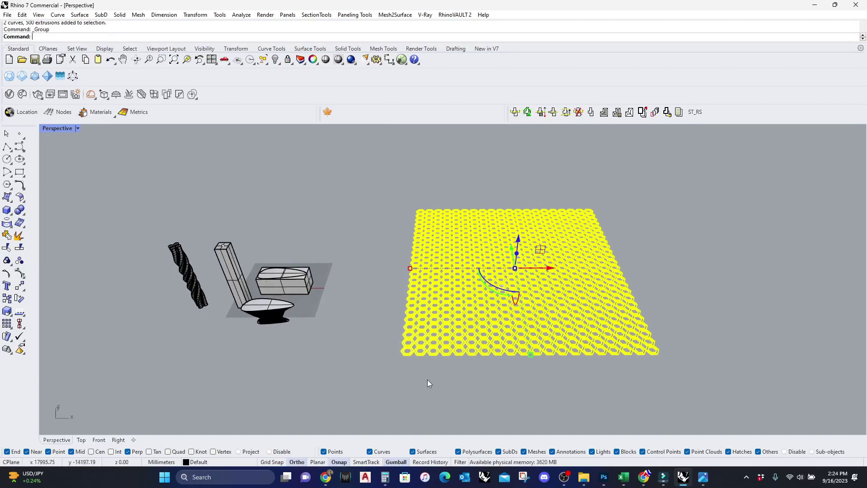
right_drag(429, 391, 416, 351)
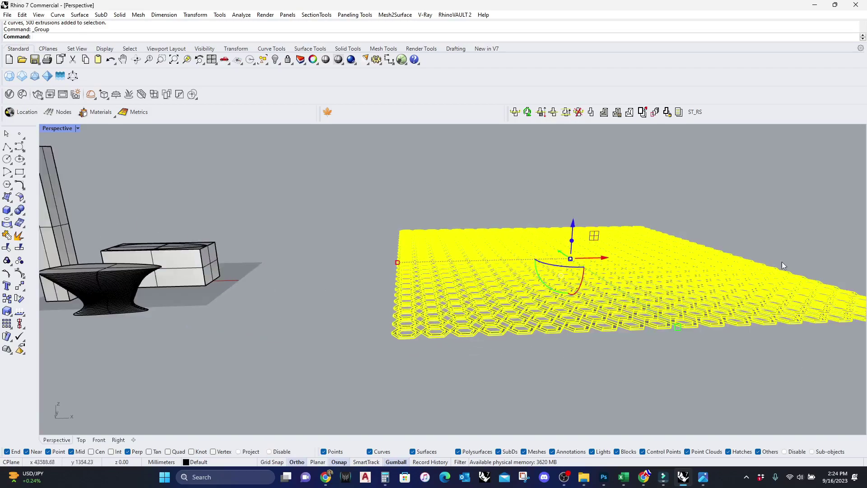
right_drag(514, 245, 505, 287)
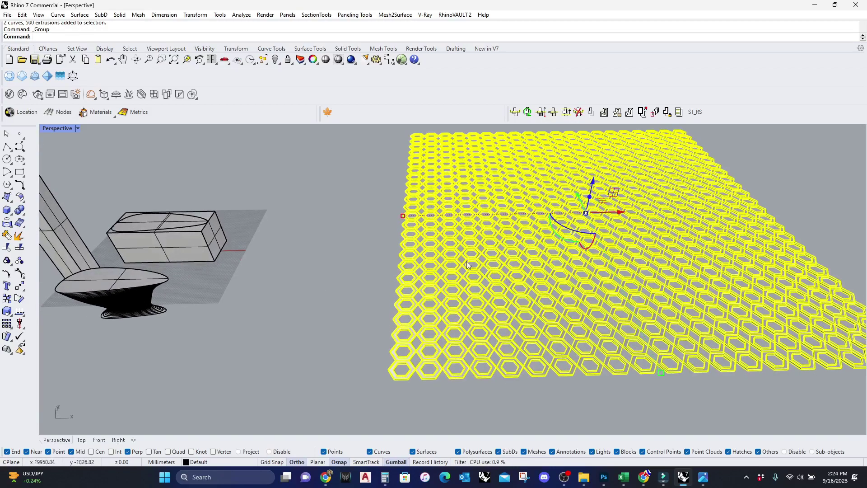
scroll(418, 274, down, 3)
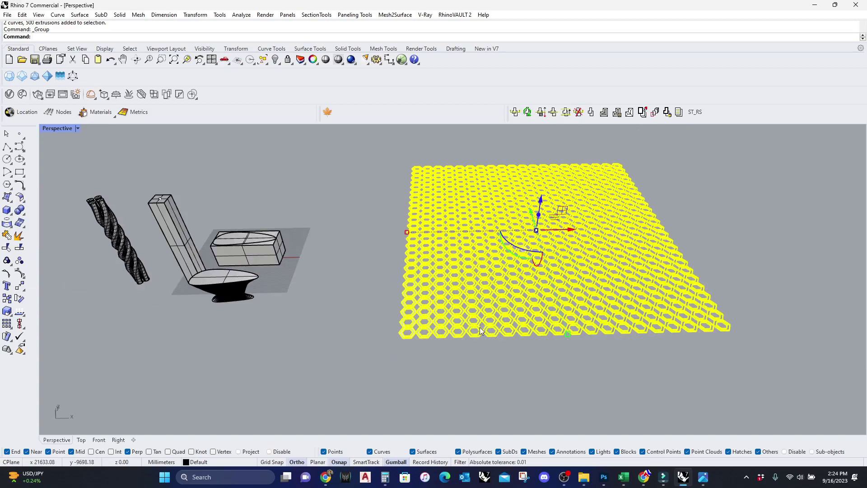
scroll(481, 337, up, 1)
Create a BoundingBox around the grid and explode it into separate faces.
text(BoundingBox)
key(Return)
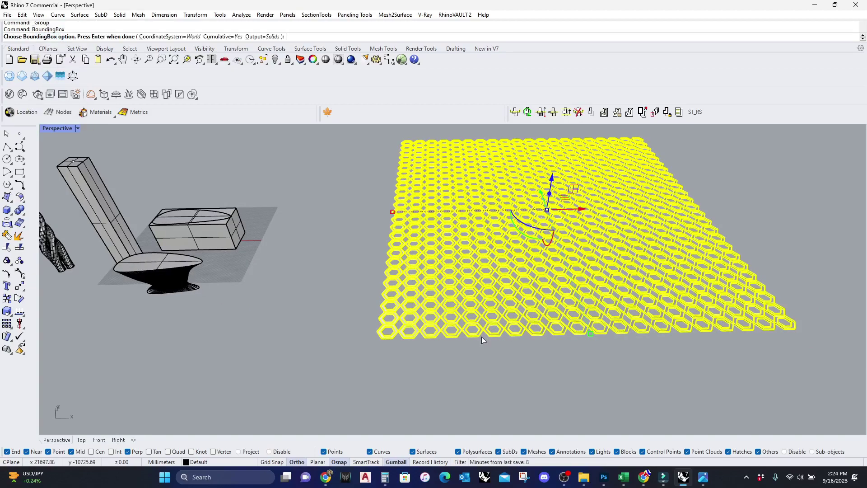
key(Return)
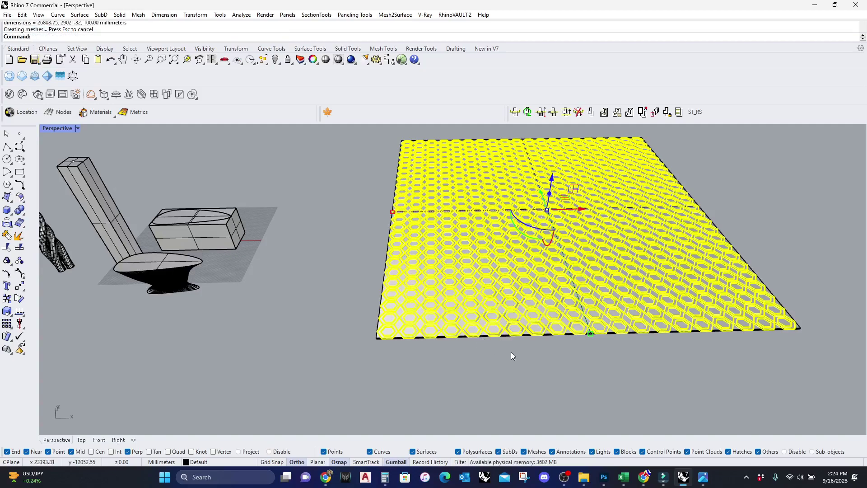
key(Escape)
scroll(444, 337, up, 5)
click(440, 335)
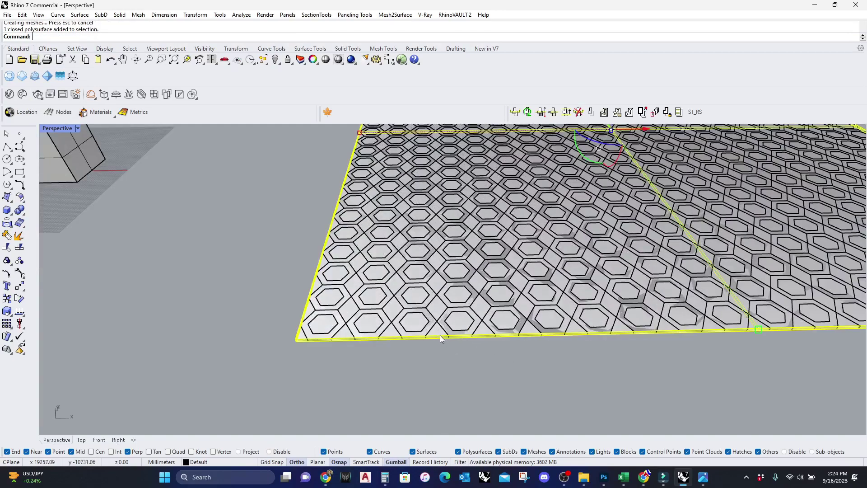
middle_click(441, 337)
click(450, 347)
Delete all bounding box faces except one, leaving a flat panel under the grid.
right_drag(450, 347, 446, 237)
scroll(349, 140, up, 4)
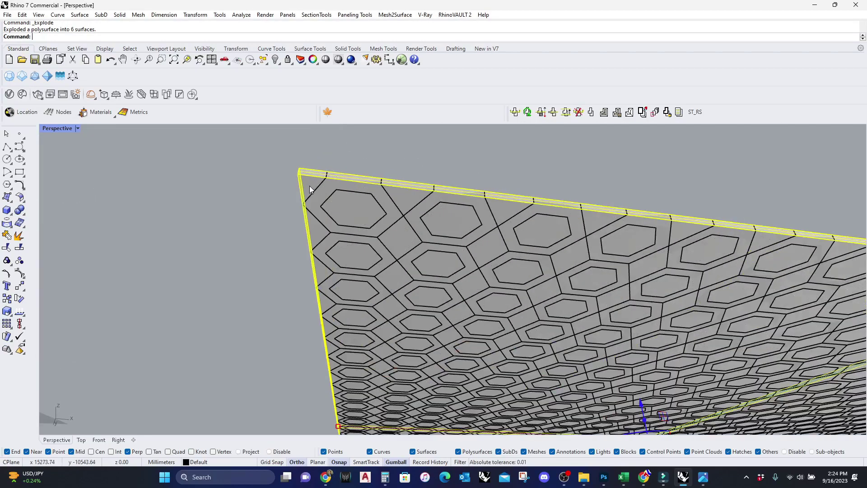
ctrl+click(310, 187)
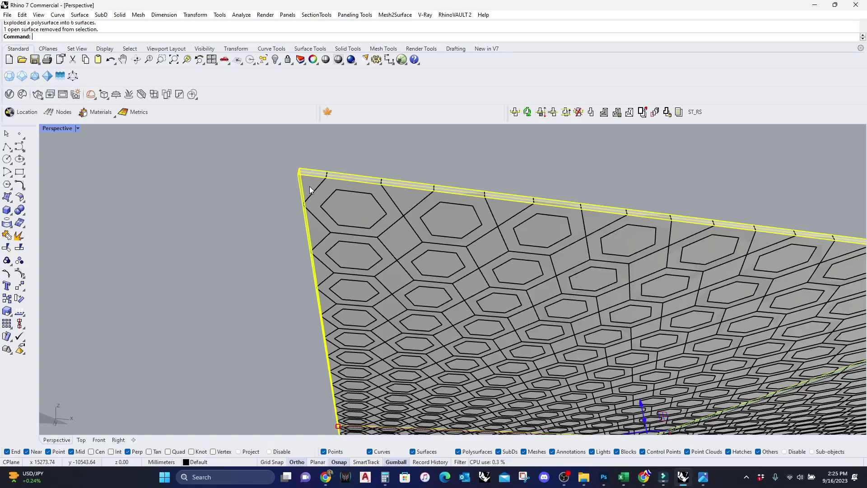
key(Delete)
right_drag(309, 187, 331, 302)
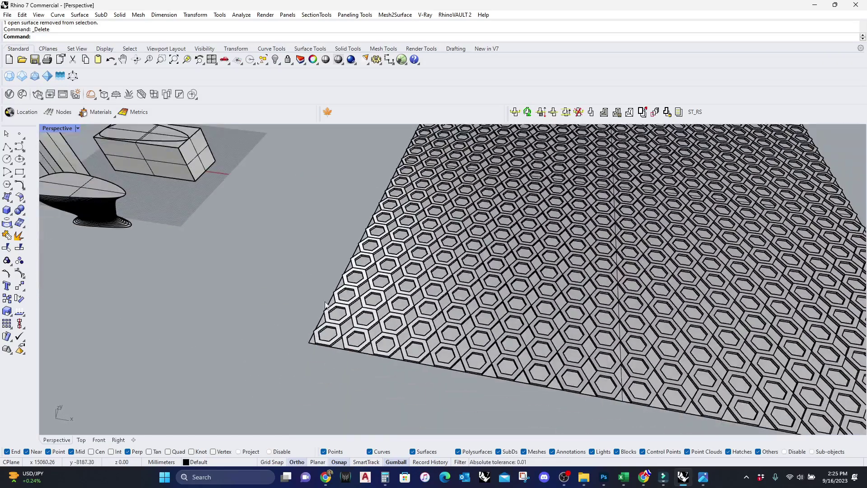
Restore the four-viewport layout and pan the Front view to empty space.
scroll(330, 300, down, 5)
scroll(183, 263, down, 4)
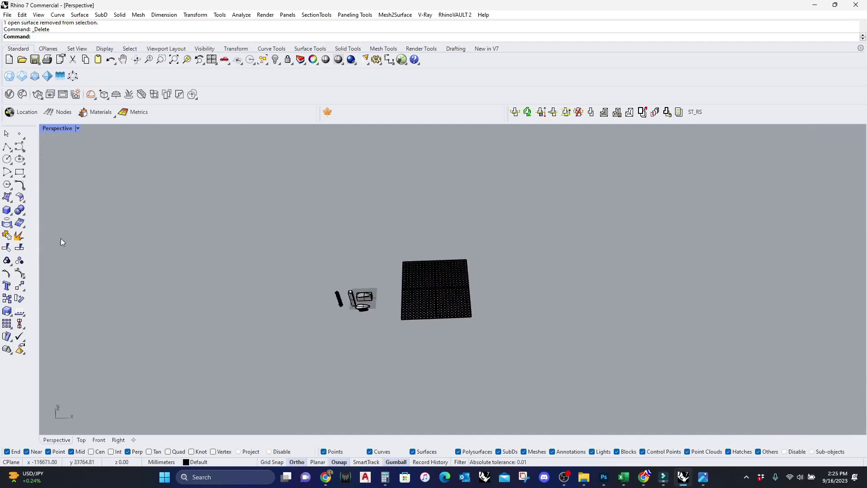
double_click(66, 129)
scroll(186, 296, down, 3)
right_drag(252, 356, 1, 375)
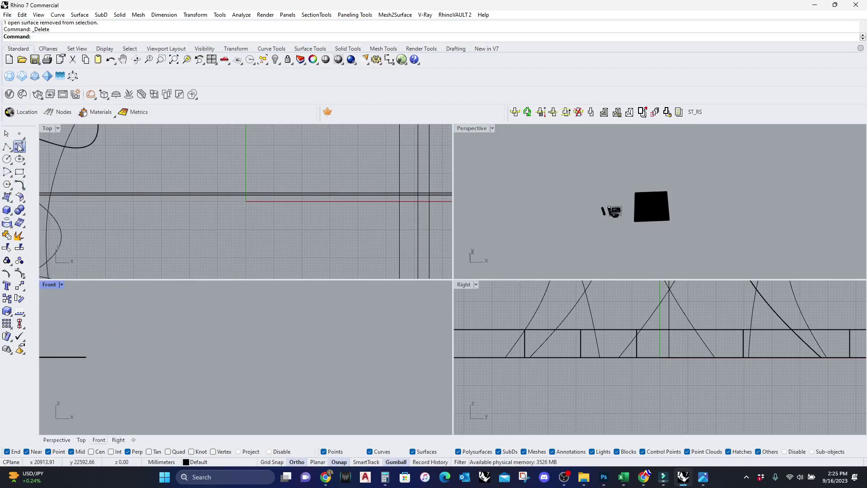
click(20, 147)
click(152, 366)
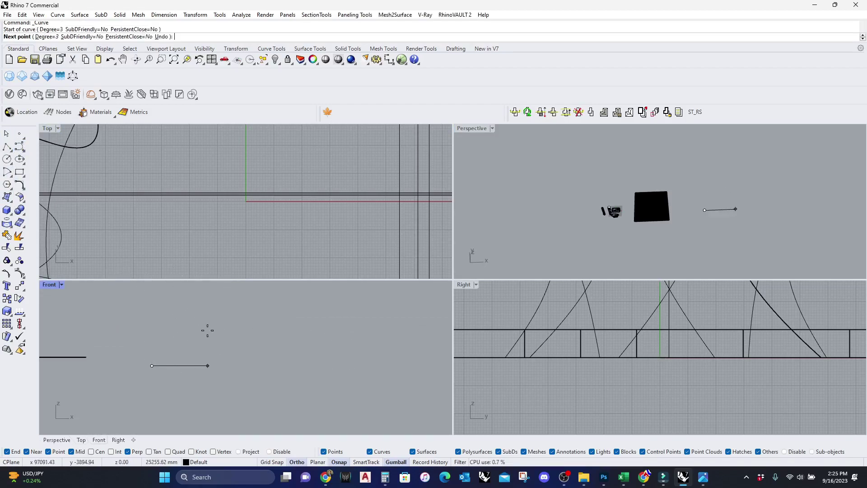
key(F8)
click(245, 302)
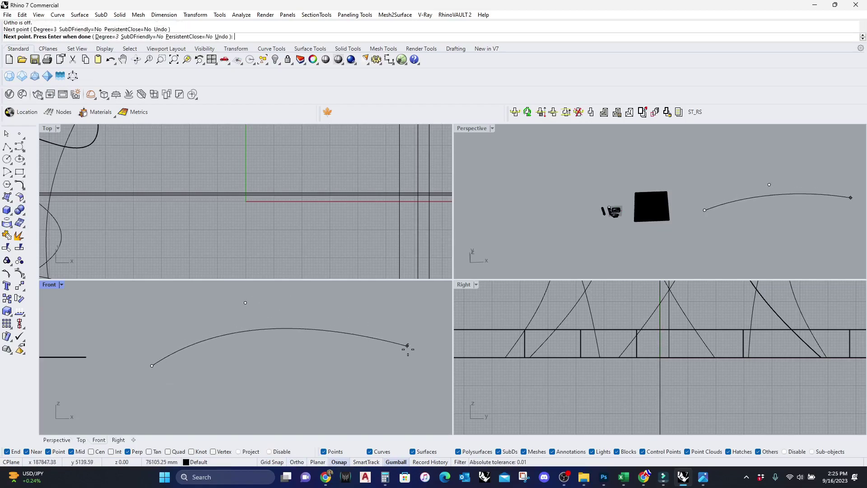
key(Escape)
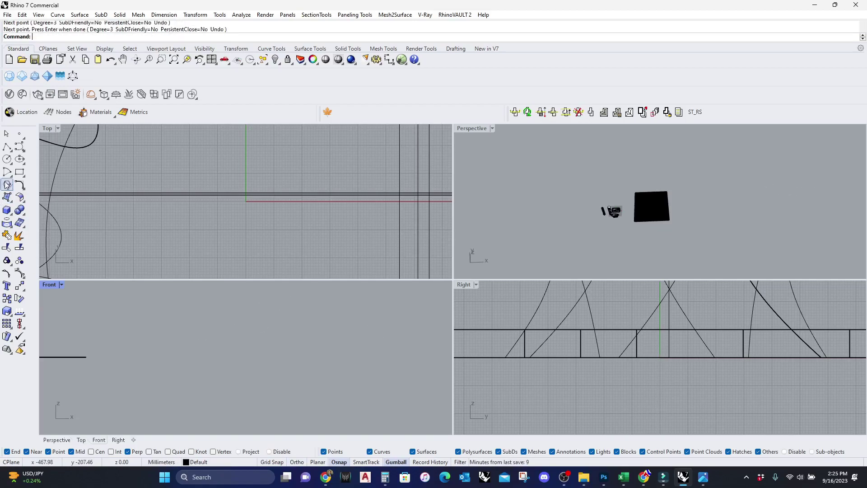
Draw a diameter-defined ellipse in the Front view with a long horizontal axis.
click(23, 168)
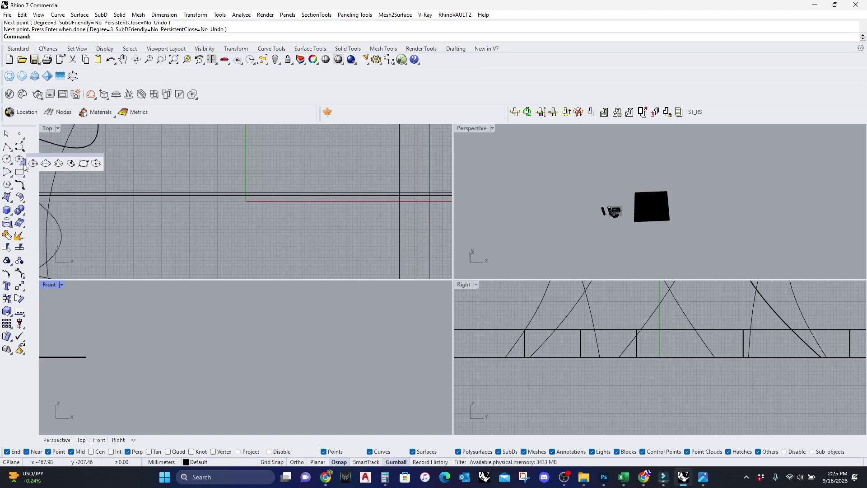
click(32, 161)
click(173, 366)
shift+click(397, 366)
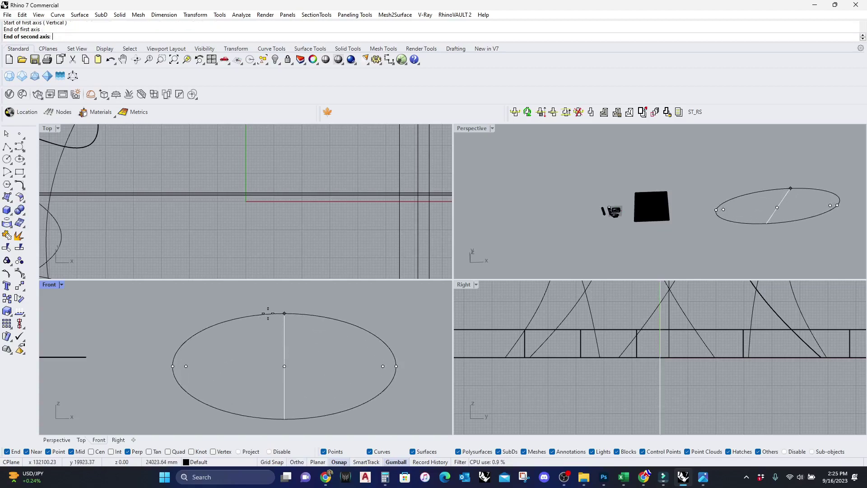
click(284, 302)
Draw a line along the ellipse's long axis and trim away the lower half.
click(6, 147)
click(172, 365)
click(396, 366)
key(Return)
key(ctrl+t)
drag(352, 380, 305, 334)
key(Return)
click(387, 391)
key(Return)
Maximize the Perspective view, orbit to the arch, and select both arch curves.
double_click(471, 128)
right_drag(563, 276, 501, 235)
scroll(500, 236, down, 4)
click(571, 316)
right_drag(570, 316, 487, 340)
drag(571, 357, 515, 304)
right_drag(506, 303, 533, 300)
scroll(445, 285, up, 10)
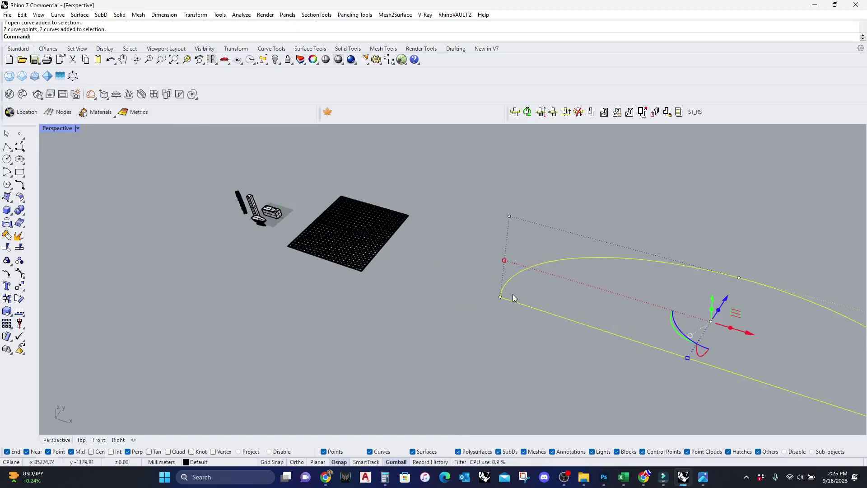
Try scaling the arch curves by 0.3, undo it, and reselect just the two curves.
scroll(503, 294, down, 6)
key(Return)
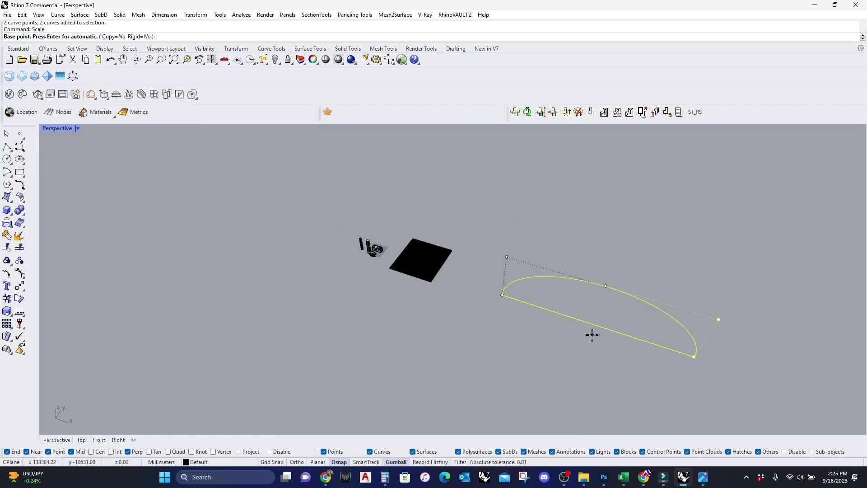
click(592, 321)
text(.)
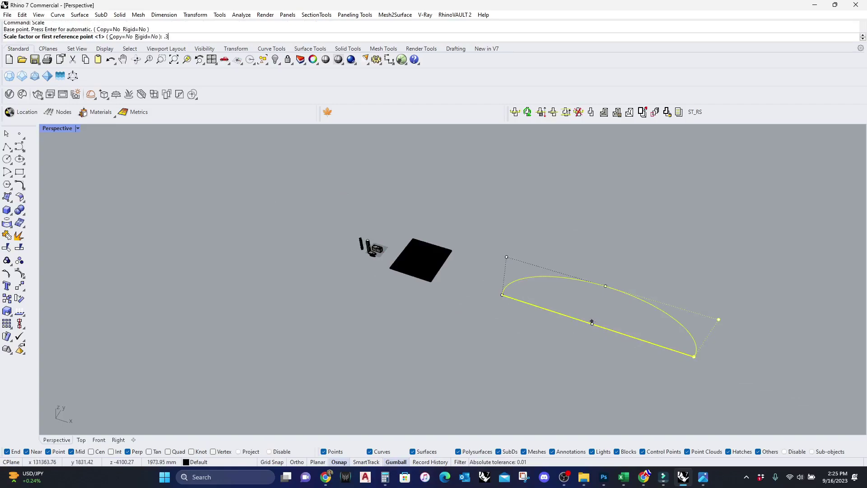
text(3)
key(Return)
key(ctrl+z)
click(702, 402)
drag(704, 378, 490, 246)
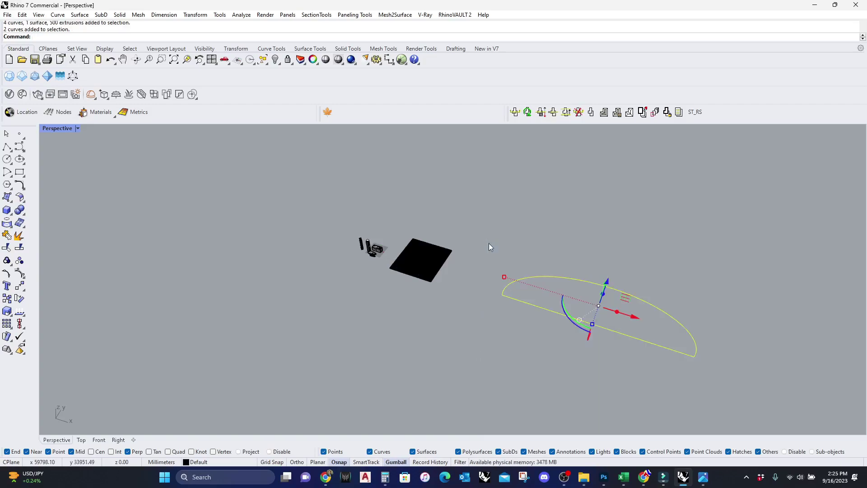
Scale the arch curves by 0.3 about the base line midpoint and move them along X.
key(Return)
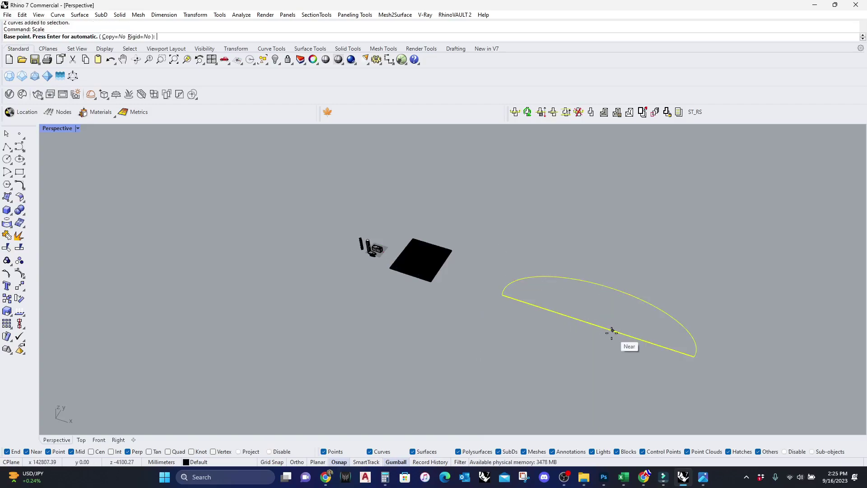
click(594, 325)
text(.3)
key(Return)
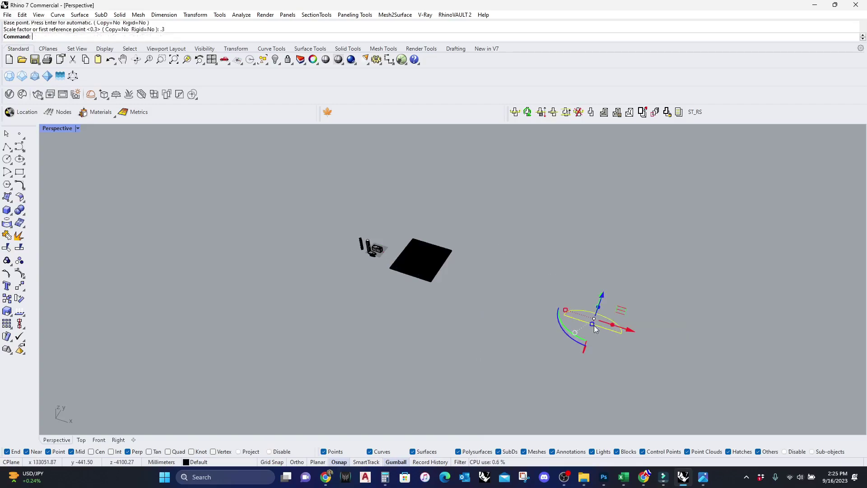
drag(633, 329, 527, 292)
click(8, 226)
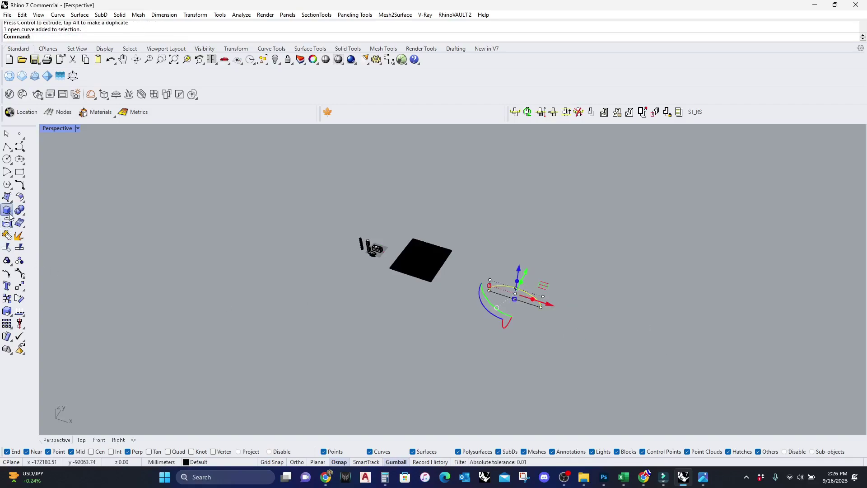
Extrude the small arc straight into a tall vault surface and start CageEdit on it.
click(46, 229)
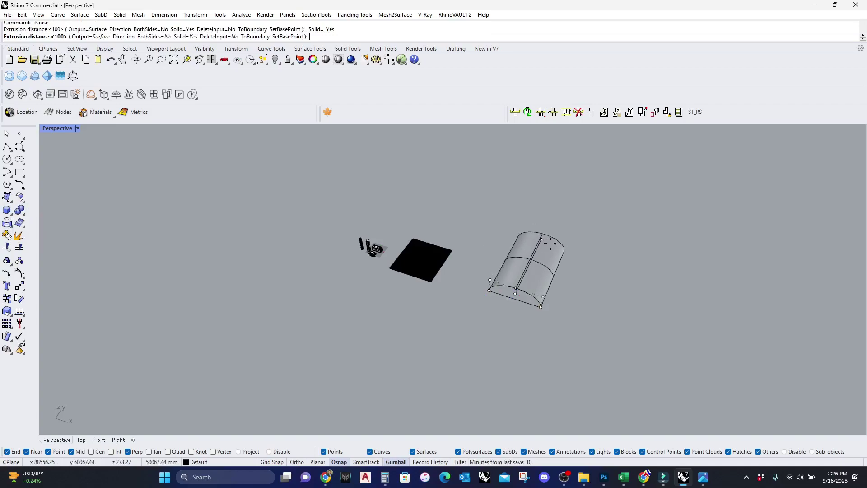
click(550, 238)
click(542, 254)
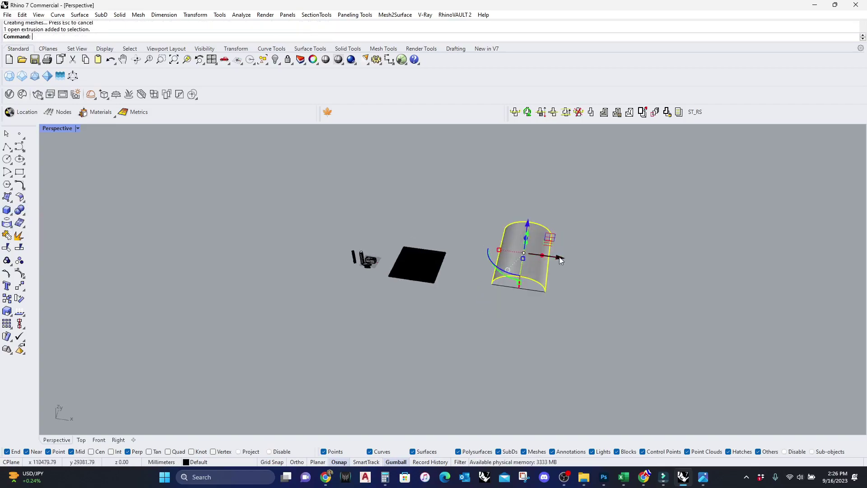
scroll(562, 257, up, 5)
text(Cage)
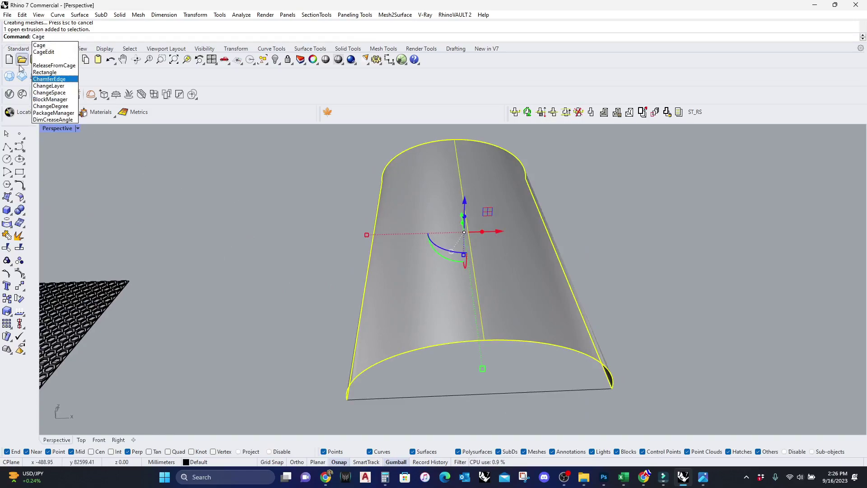
click(44, 52)
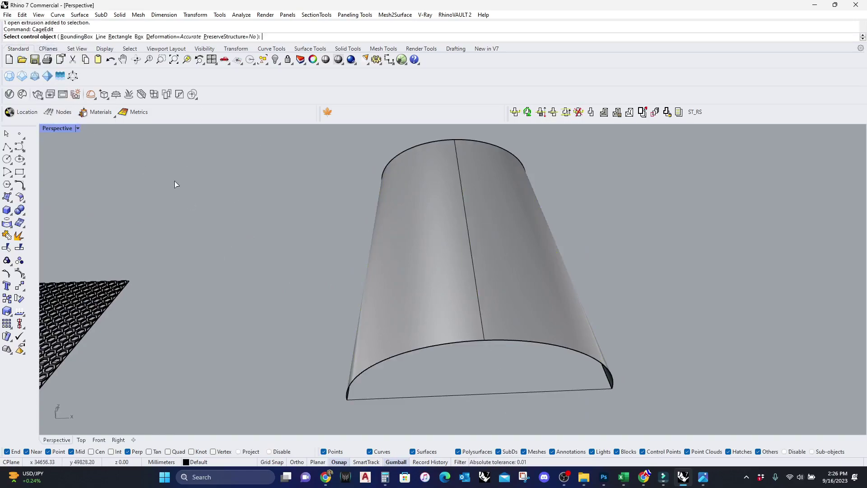
Create a bounding-box cage around the shell using world coordinates and default point counts.
click(76, 37)
key(Return)
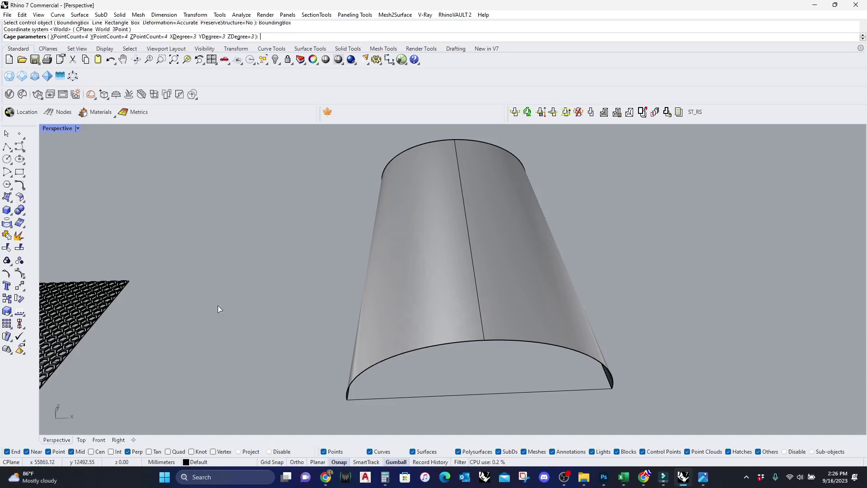
key(Return)
key(Return)
scroll(261, 297, up, 2)
right_drag(262, 299, 265, 320)
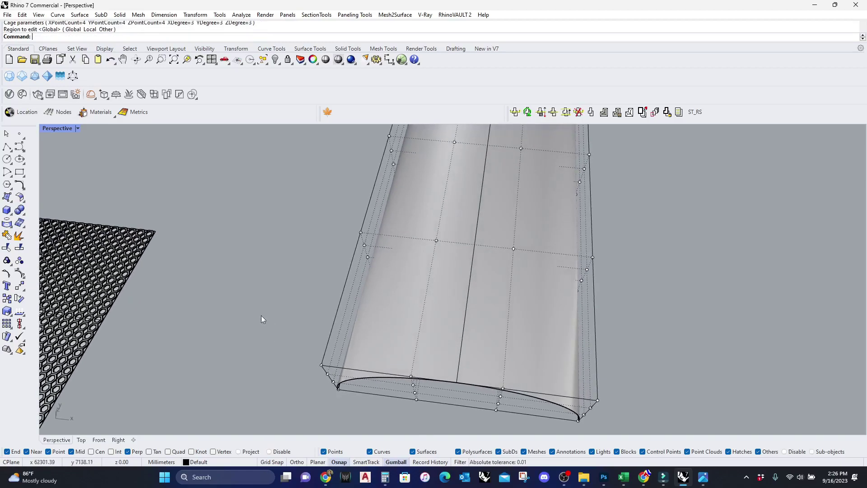
Select the bottom row of cage points and check the cage in side and perspective views.
drag(303, 332, 632, 429)
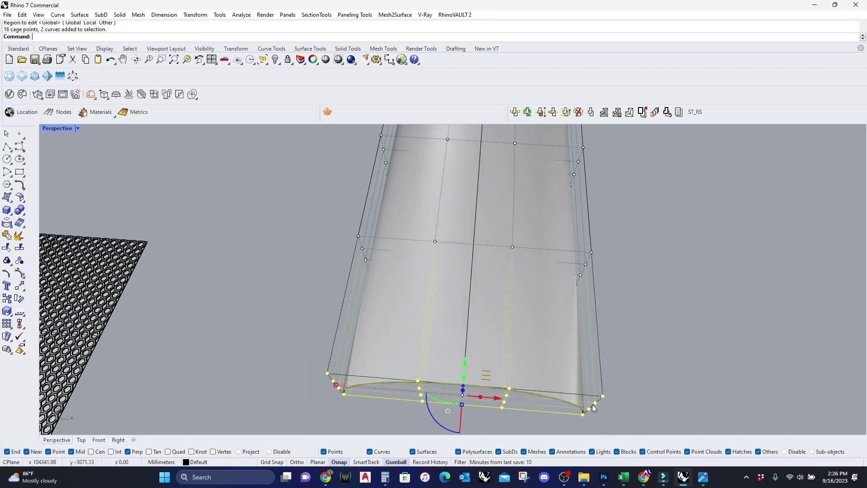
key(ctrl+F3)
double_click(43, 129)
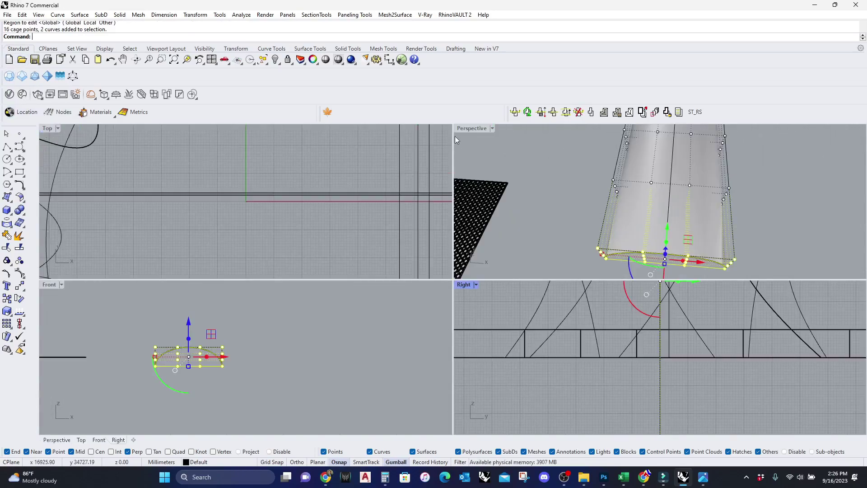
double_click(474, 127)
right_drag(323, 271, 329, 292)
scroll(330, 291, down, 9)
right_drag(353, 242, 331, 197)
scroll(331, 197, up, 4)
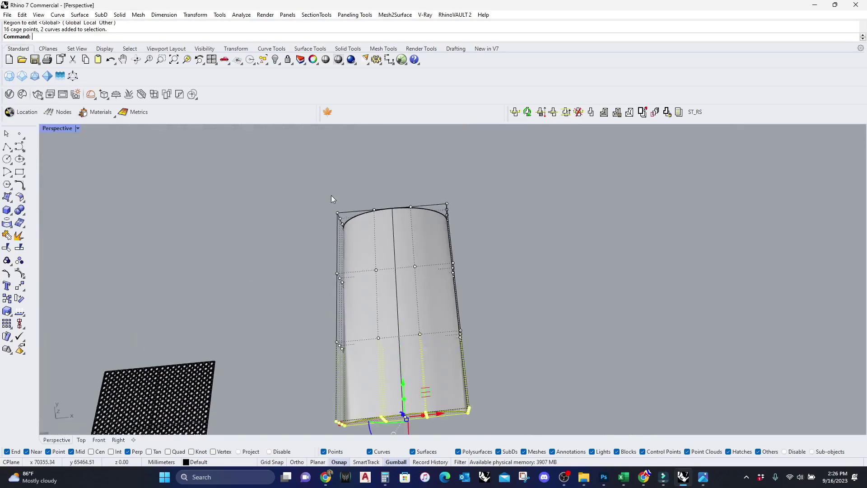
click(307, 179)
Select the top and bottom rows of cage points and lower them to bend an arch.
drag(277, 171, 486, 236)
right_drag(486, 237, 400, 226)
drag(296, 385, 499, 435)
right_drag(500, 435, 408, 259)
drag(409, 259, 411, 322)
Select the four corner cage points and raise them to reshape the arch.
right_drag(256, 267, 354, 293)
click(346, 211)
scroll(404, 240, down, 4)
right_drag(415, 390, 427, 358)
scroll(428, 358, up, 4)
click(436, 350)
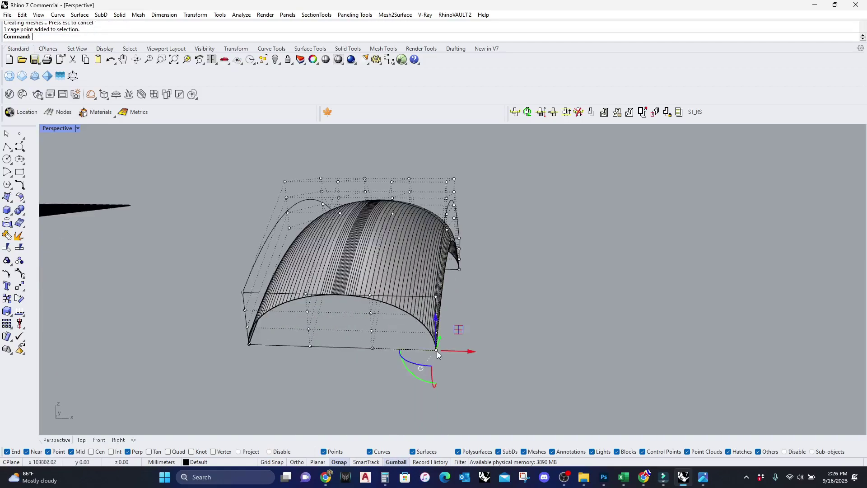
click(249, 345)
right_drag(249, 345, 560, 295)
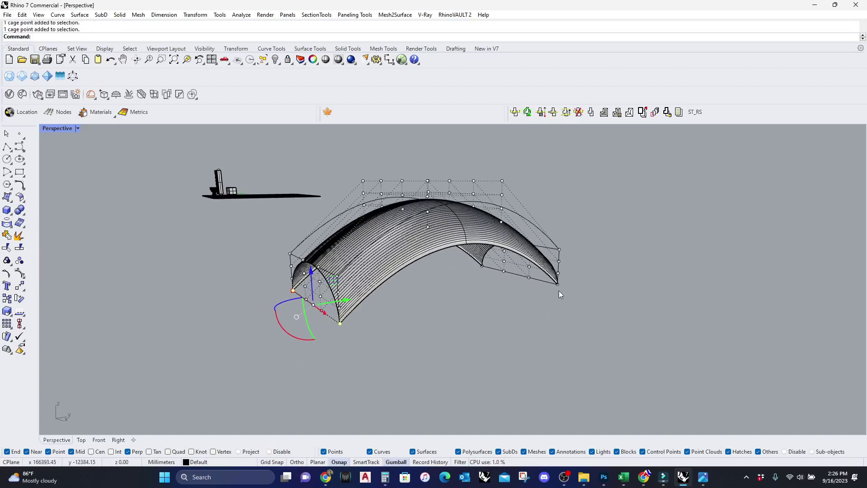
scroll(550, 288, up, 5)
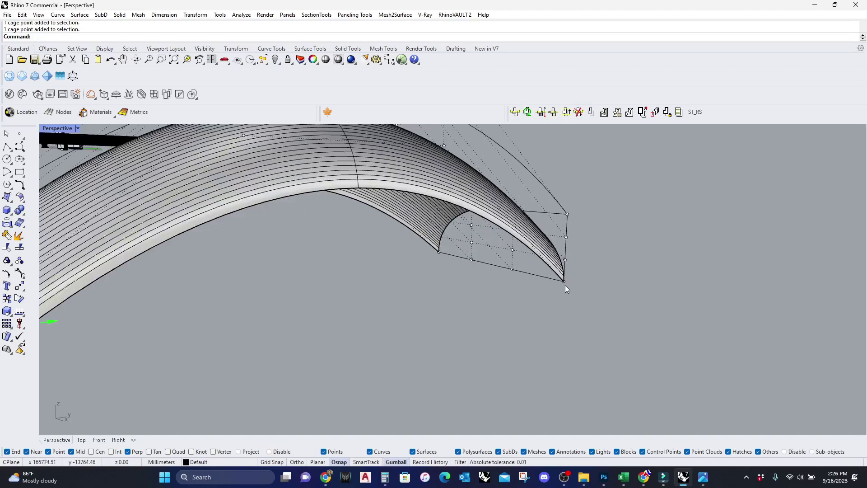
shift+click(439, 252)
scroll(525, 256, down, 5)
right_drag(527, 255, 347, 270)
scroll(347, 270, down, 5)
drag(347, 273, 347, 234)
Lift the selected corner points further and fine-tune their height.
right_drag(342, 232, 235, 277)
scroll(331, 283, up, 6)
scroll(291, 234, up, 4)
scroll(297, 241, down, 6)
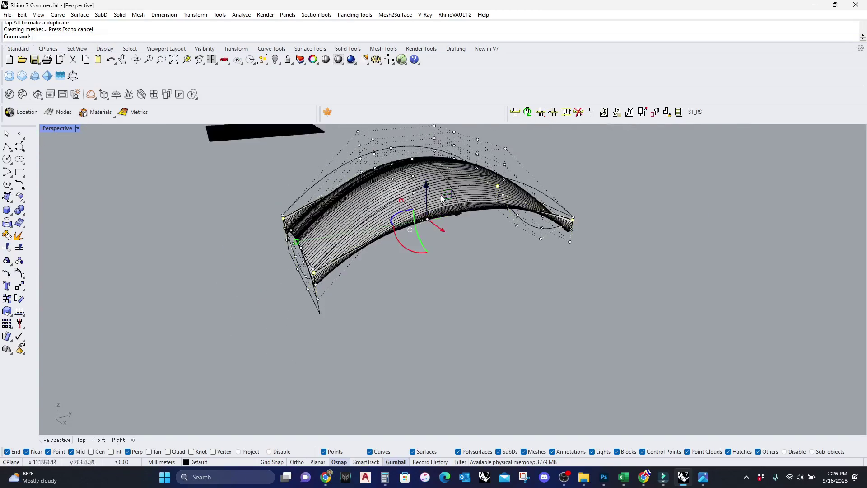
drag(425, 187, 424, 169)
right_drag(420, 212, 398, 275)
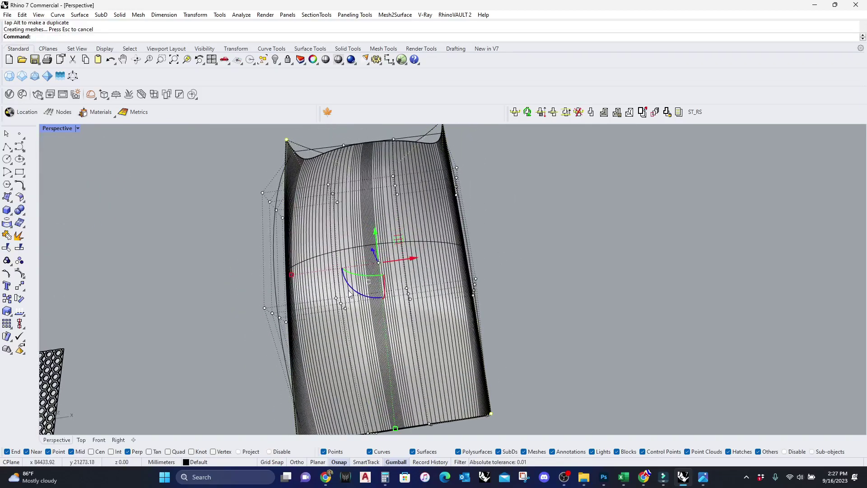
Select four other cage points and raise them to reshape the surface.
right_drag(342, 284, 332, 293)
scroll(332, 292, up, 5)
click(331, 291)
shift+click(469, 279)
scroll(425, 249, down, 3)
shift+click(405, 248)
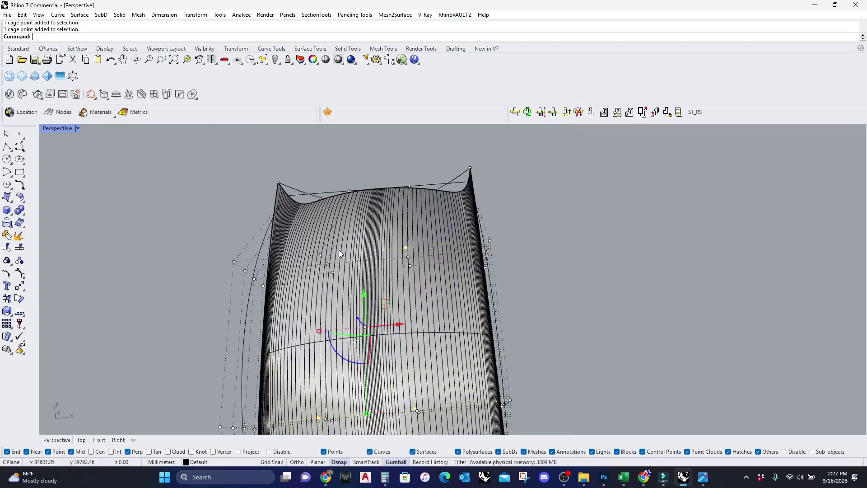
shift+click(320, 255)
right_drag(354, 327, 309, 259)
scroll(328, 217, down, 6)
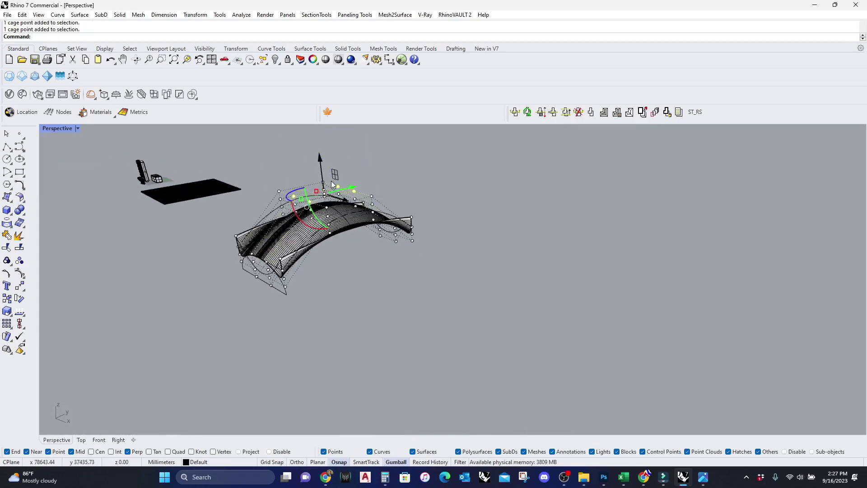
drag(321, 162, 321, 151)
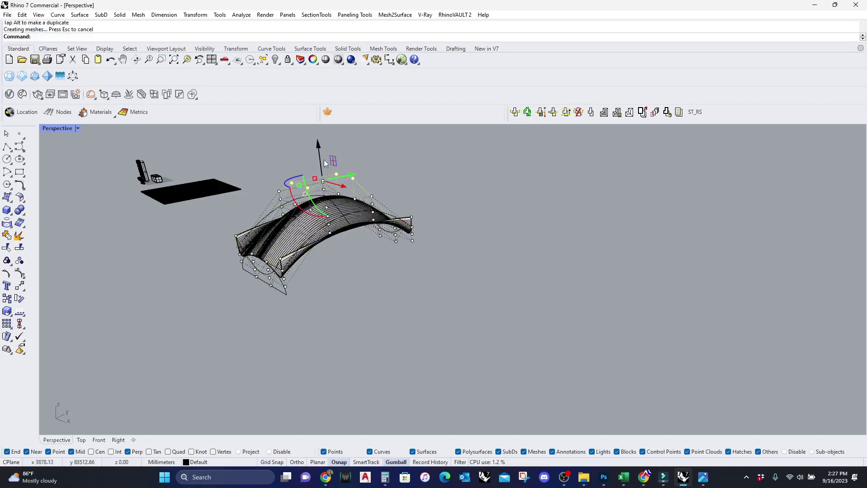
Raise those points further, nudge them slightly down, and finish cage editing.
right_drag(321, 153, 405, 239)
drag(362, 153, 364, 132)
right_drag(387, 146, 508, 206)
drag(470, 159, 470, 157)
key(Escape)
key(Escape)
Move the perforated hexagon panel toward the front and right, away from the arch.
right_drag(482, 227, 316, 316)
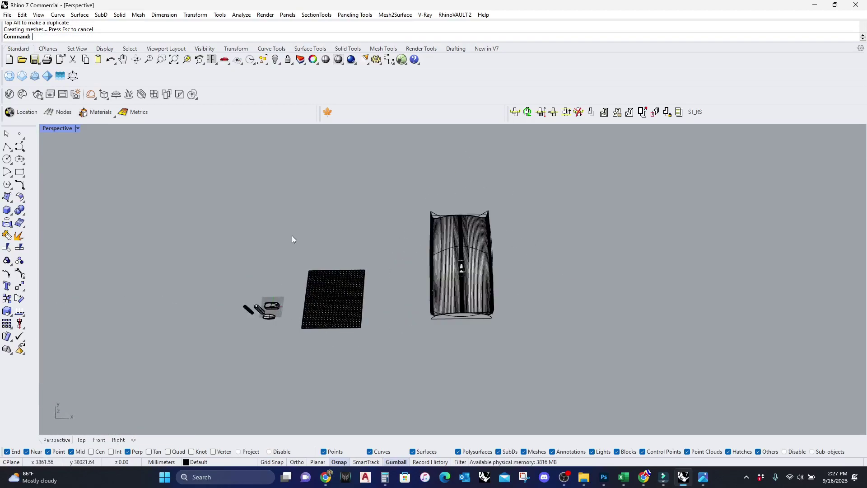
drag(291, 235, 394, 348)
drag(337, 267, 332, 329)
drag(364, 364, 424, 355)
right_drag(425, 354, 625, 299)
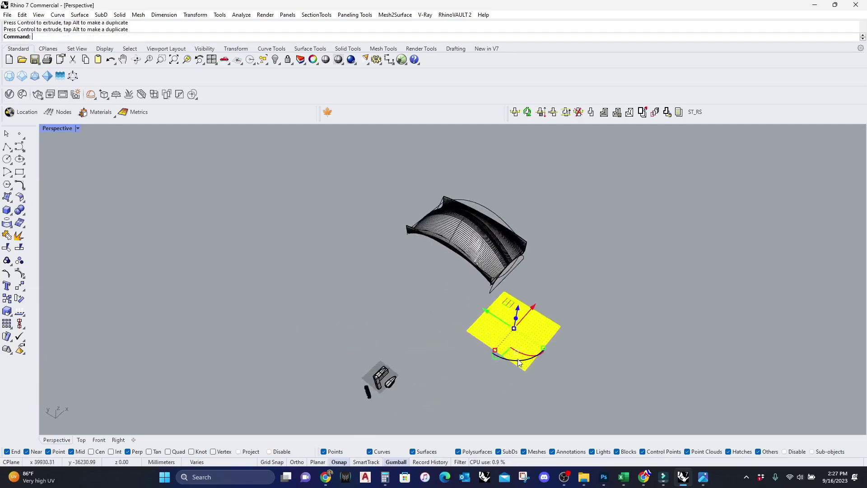
scroll(528, 380, up, 5)
right_drag(575, 324, 570, 287)
scroll(533, 292, down, 5)
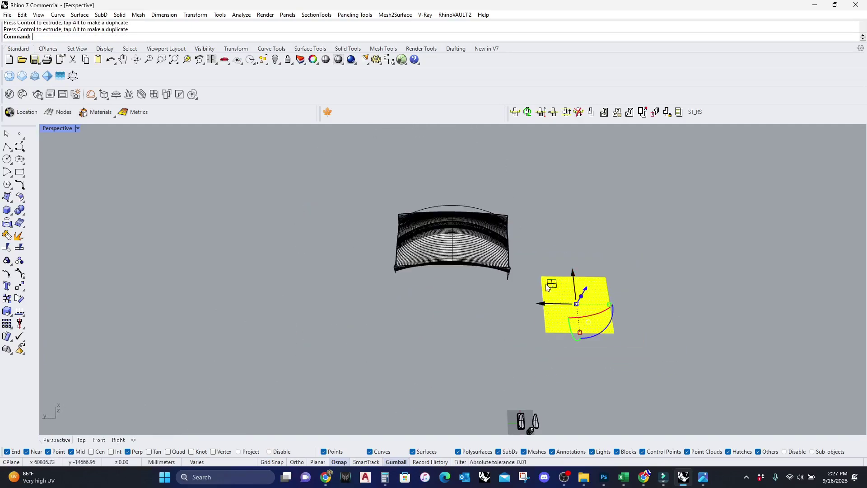
right_drag(509, 282, 503, 258)
scroll(479, 257, up, 9)
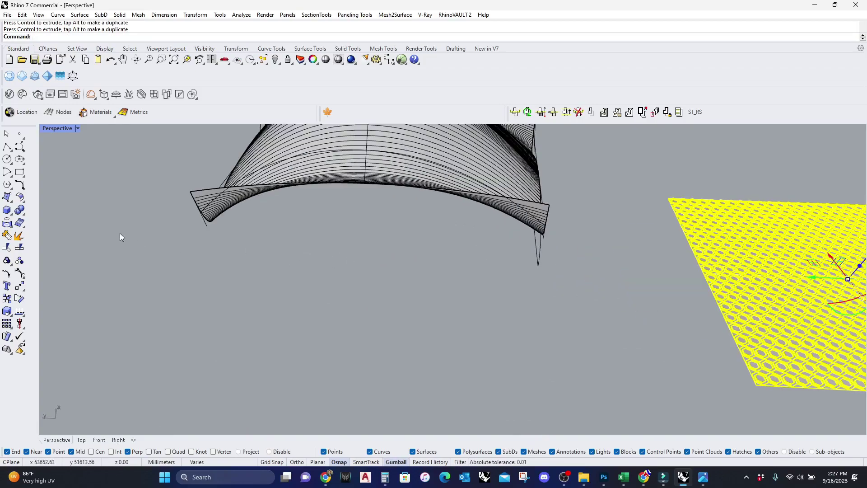
scroll(167, 258, down, 5)
right_drag(324, 318, 305, 257)
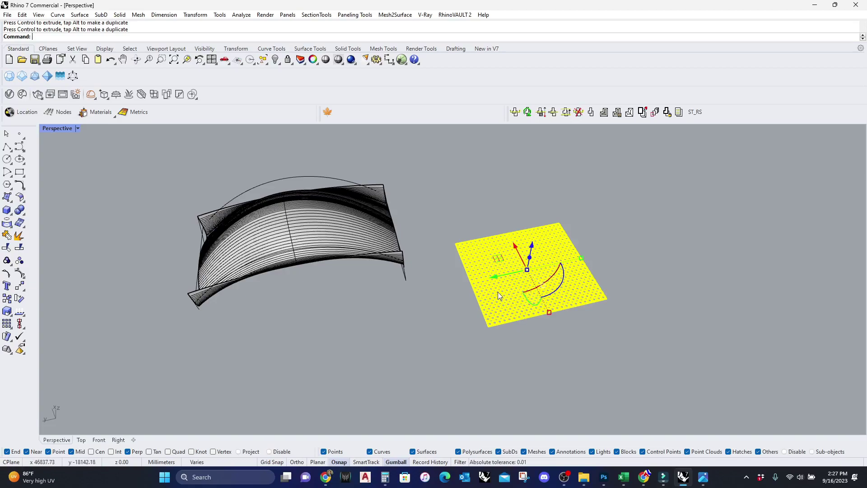
Delete the control cage from around the arched shell.
click(403, 283)
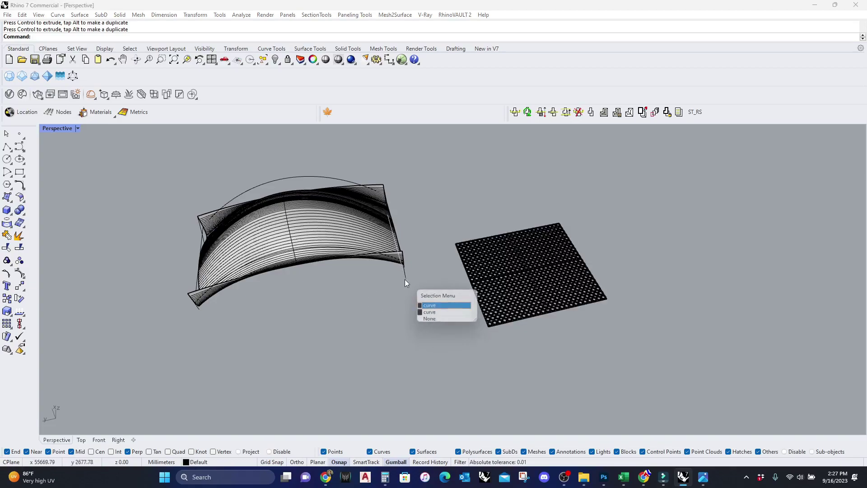
click(326, 177)
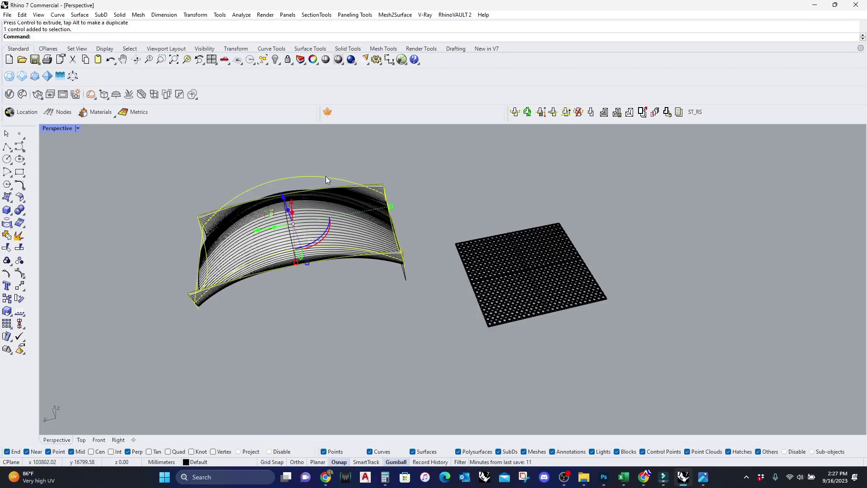
key(Delete)
click(405, 279)
key(Return)
key(Escape)
right_drag(408, 279, 378, 279)
Box the arched surface with BoundingBox and Scale1D it from the bottom-edge midpoint.
click(324, 188)
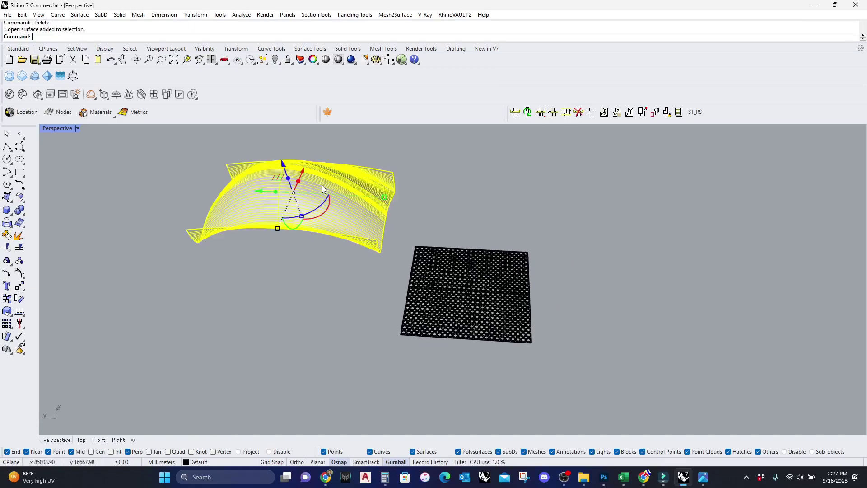
text(Bou)
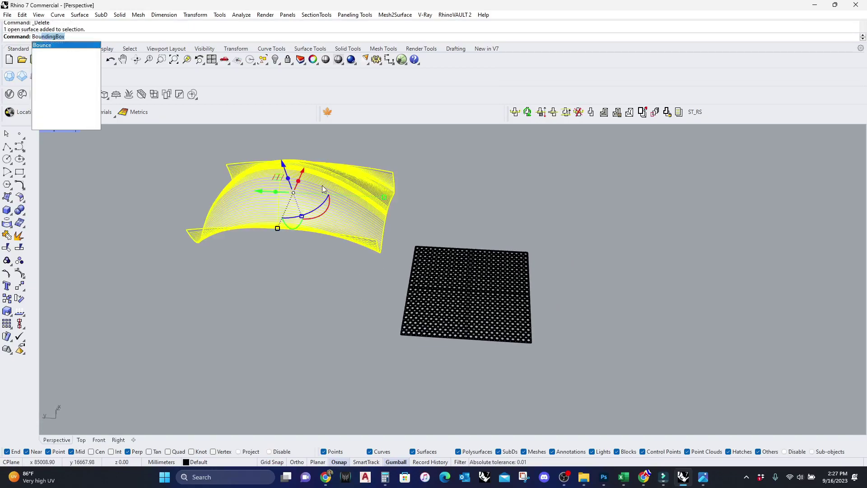
key(Return)
key(Return)
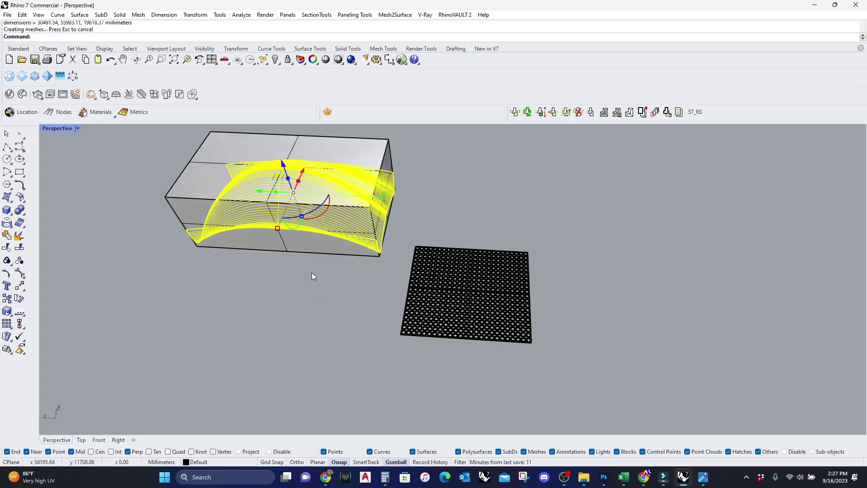
text(Scale)
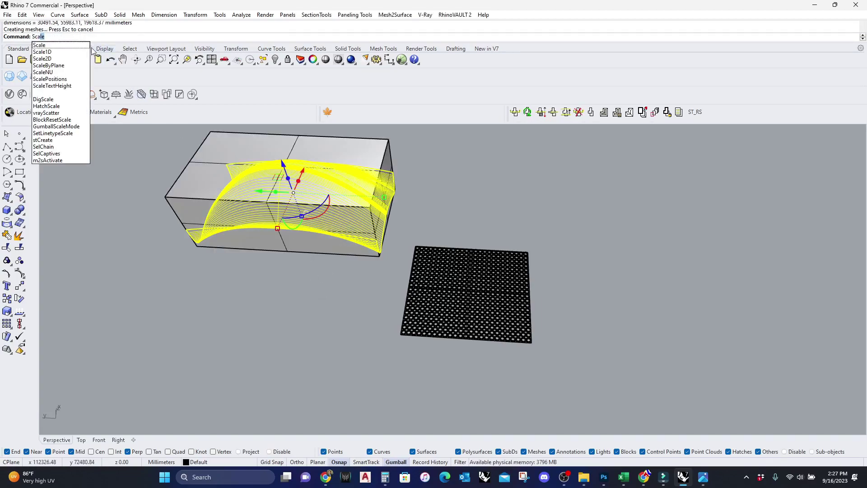
click(44, 52)
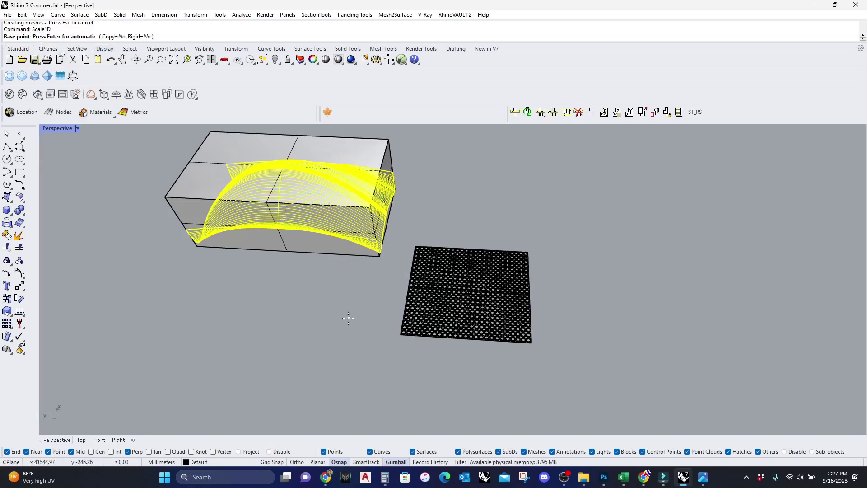
click(291, 258)
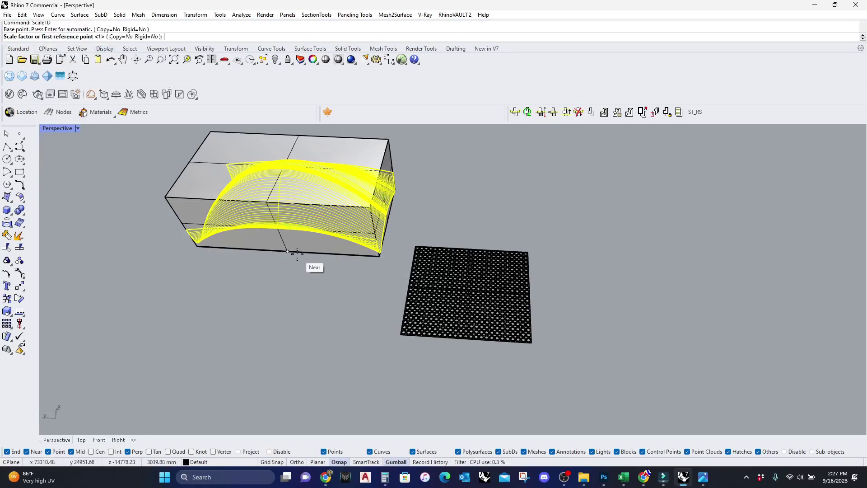
click(379, 256)
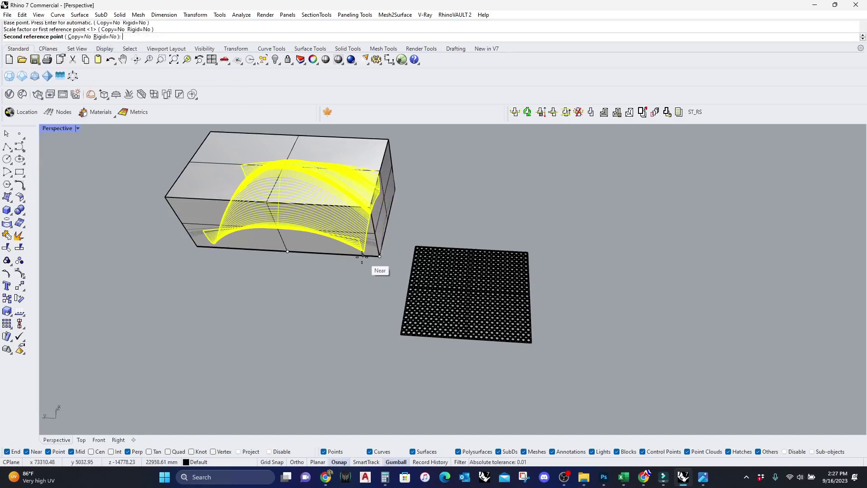
click(351, 256)
Shift the surface vertically into place and delete the bounding box.
right_drag(350, 256, 349, 153)
mouse_move(340, 153)
mouse_down()
mouse_move(339, 226)
mouse_move(354, 152)
mouse_up()
key(Escape)
click(459, 150)
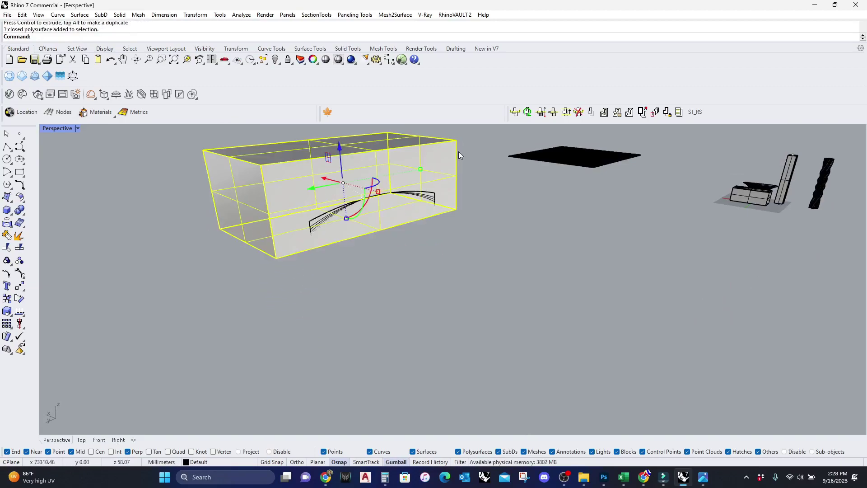
key(Delete)
right_drag(428, 195, 425, 281)
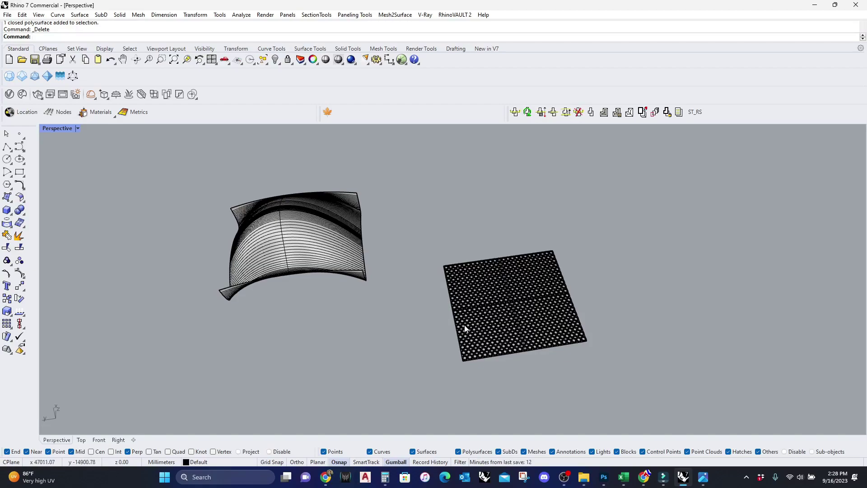
Start FlowAlongSrf and select the whole hexagon plate group as the objects to flow.
text(FlowAlongSrf)
key(Return)
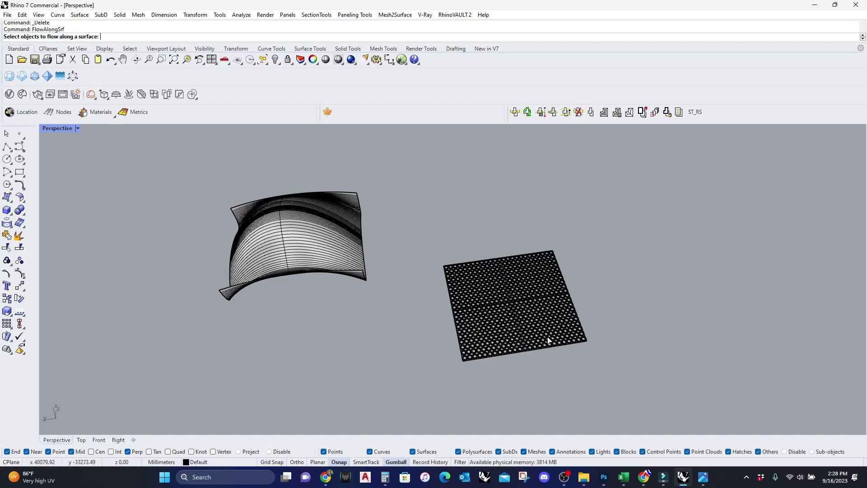
click(552, 339)
key(Escape)
right_click(553, 337)
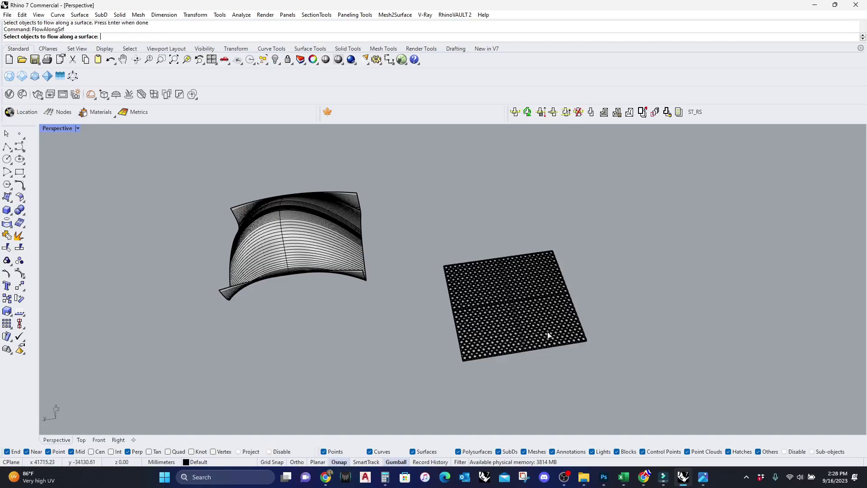
scroll(545, 337, up, 10)
click(545, 332)
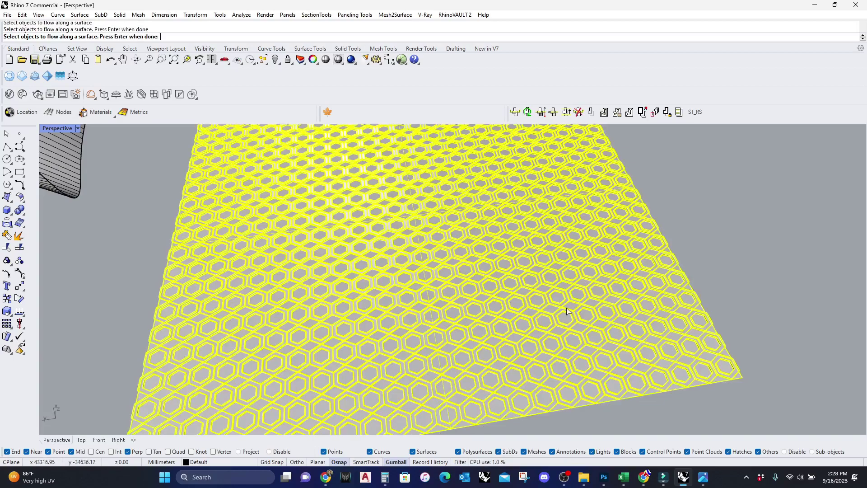
key(Escape)
key(Return)
click(565, 328)
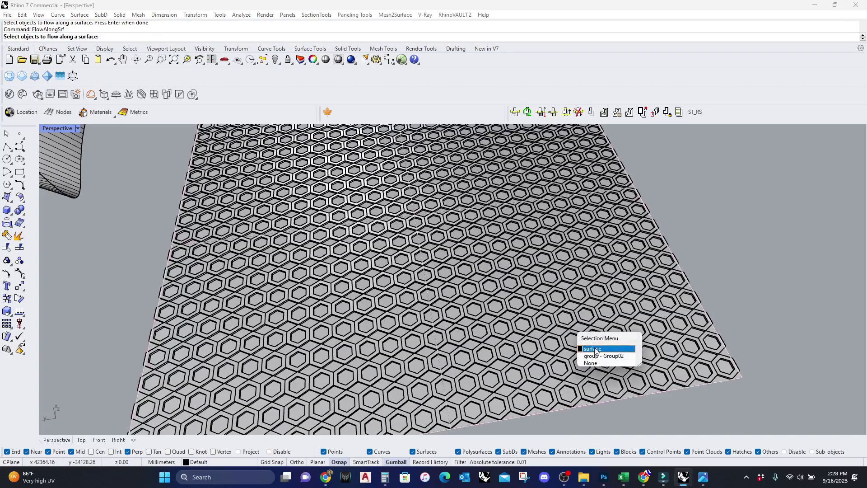
click(602, 356)
scroll(562, 273, down, 5)
key(Return)
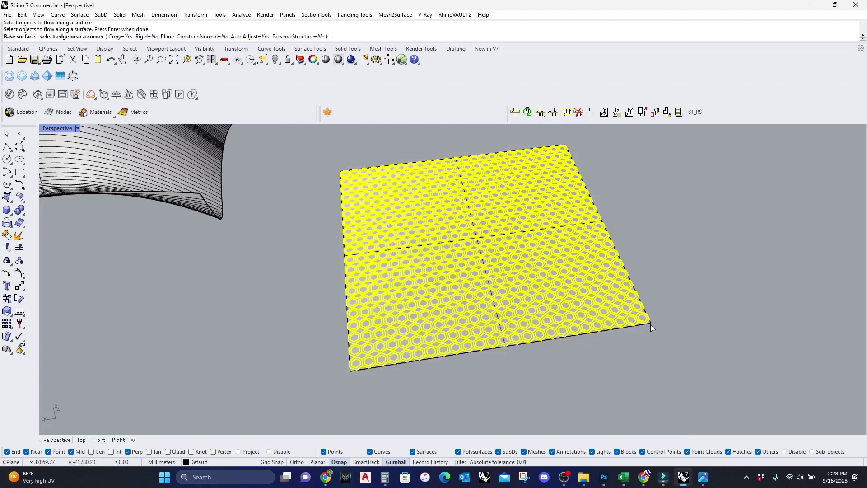
Pick the plate's base edge near its corner, then the arched surface's matching corner.
scroll(652, 324, up, 5)
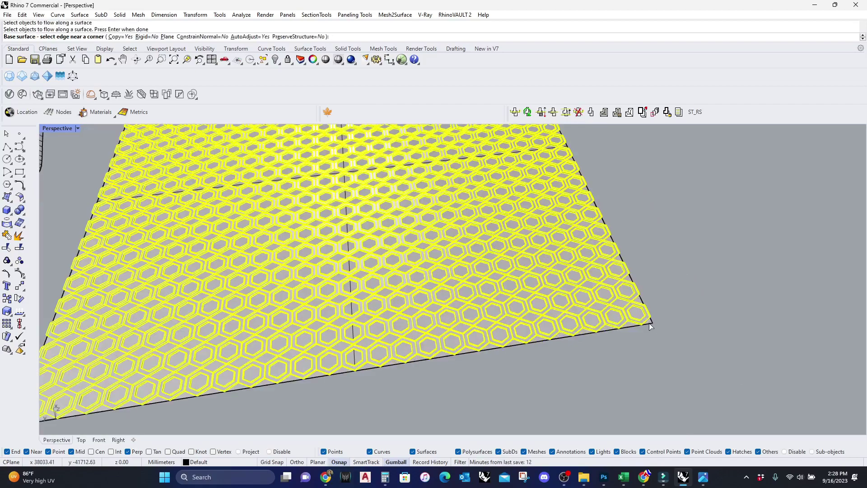
click(652, 323)
scroll(652, 324, down, 5)
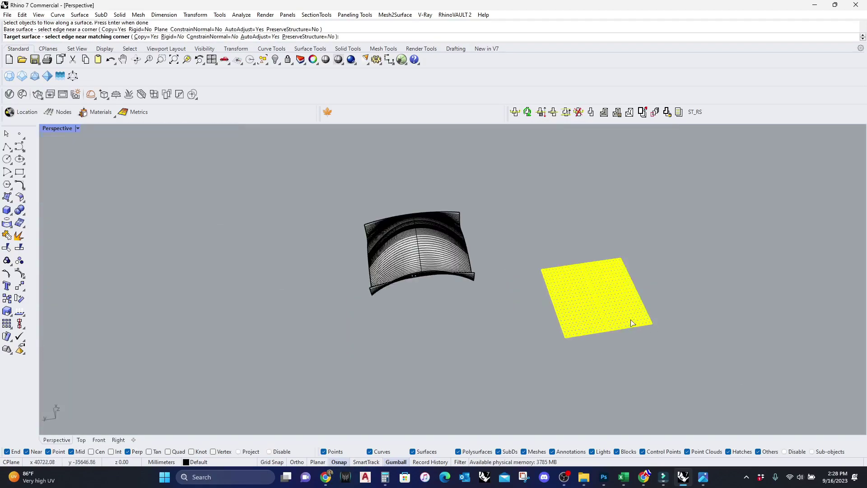
scroll(468, 283, up, 3)
right_drag(435, 254, 449, 313)
scroll(451, 321, down, 5)
scroll(485, 292, down, 3)
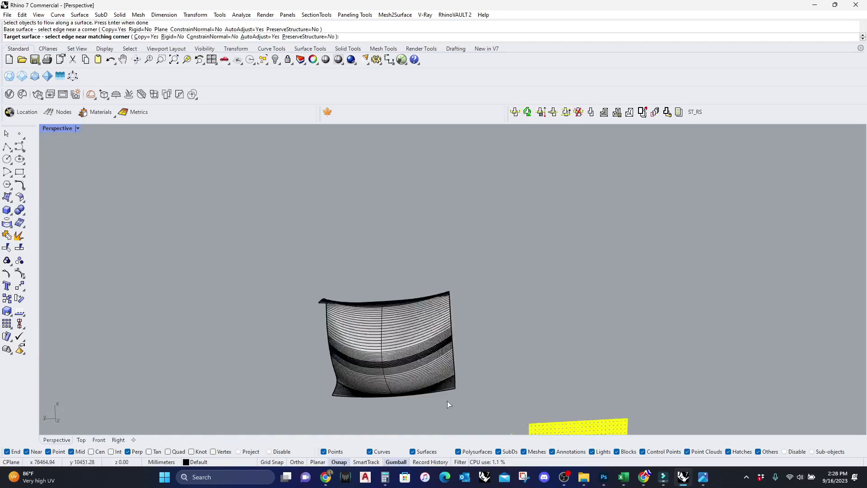
scroll(449, 398, up, 8)
click(471, 318)
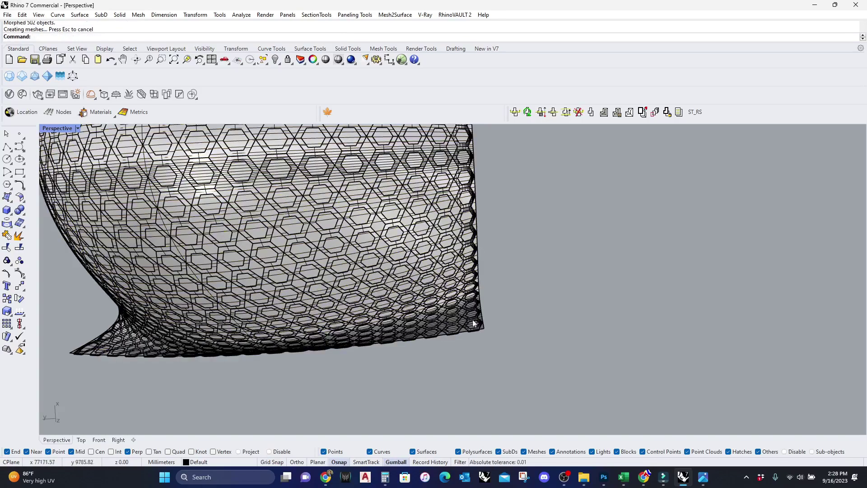
Select the underlying arched shell surface.
scroll(476, 323, up, 10)
click(497, 231)
scroll(497, 232, down, 2)
scroll(452, 388, down, 8)
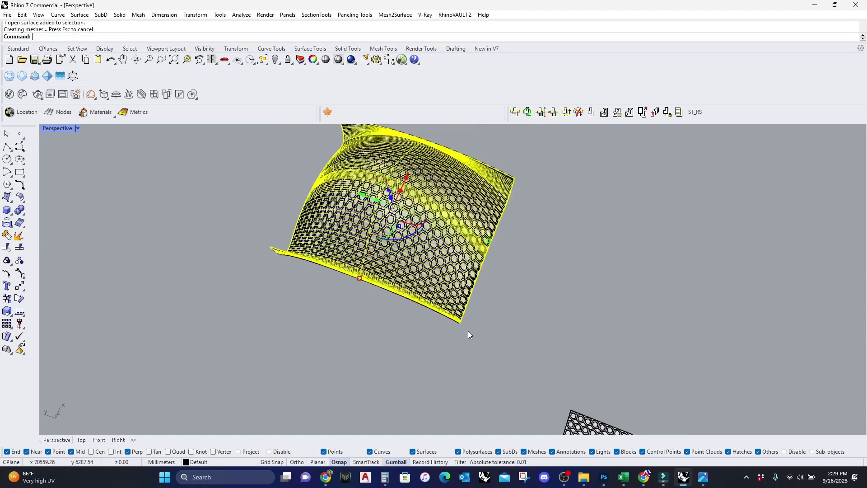
Hide the selected shell surface and zoom into the lattice's lower edge.
middle_click(462, 298)
click(433, 288)
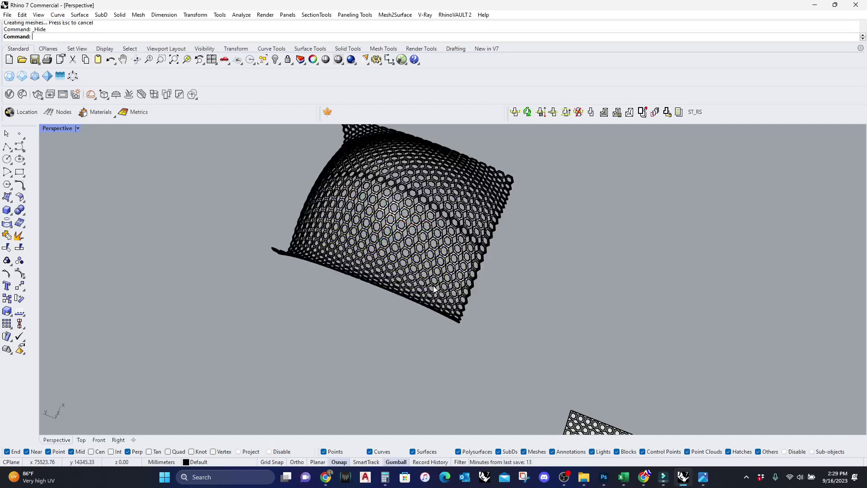
key(ctrl+w)
drag(497, 336, 338, 232)
Orbit around the hexagon lattice canopy to inspect its arch from side, front and oblique angles.
right_drag(459, 318, 331, 210)
scroll(331, 210, down, 8)
right_drag(453, 258, 614, 302)
scroll(460, 254, up, 2)
scroll(459, 254, up, 3)
right_drag(460, 254, 477, 299)
scroll(460, 301, down, 7)
right_drag(523, 275, 432, 276)
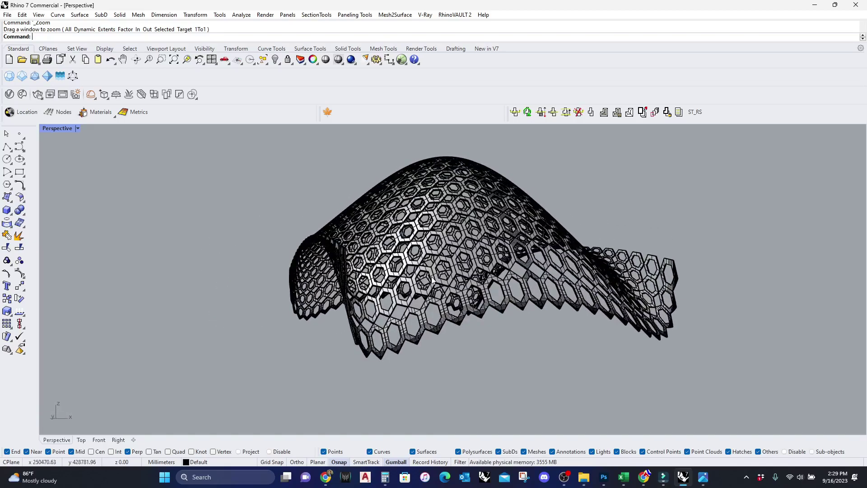
right_drag(486, 282, 522, 256)
right_drag(458, 333, 439, 139)
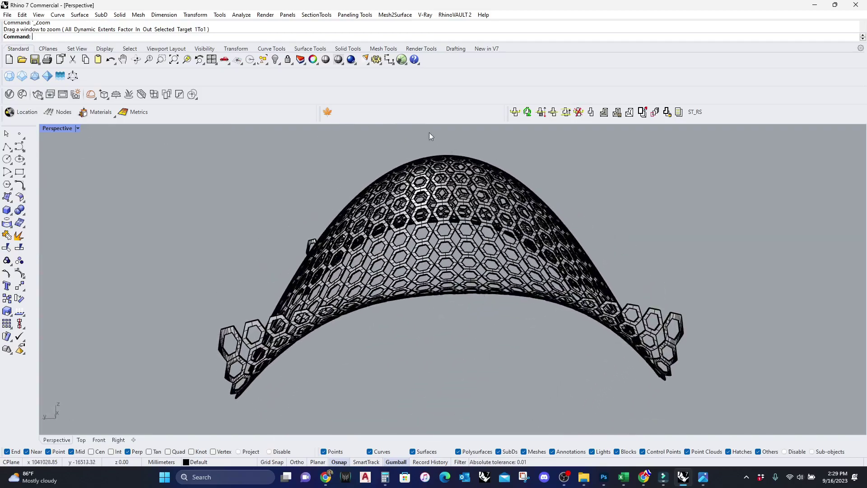
right_drag(500, 249, 470, 242)
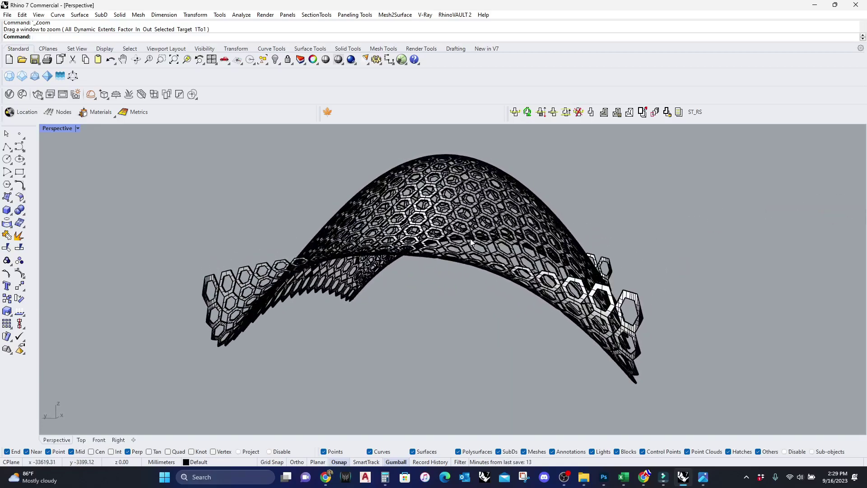
right_drag(577, 277, 521, 288)
scroll(397, 367, up, 3)
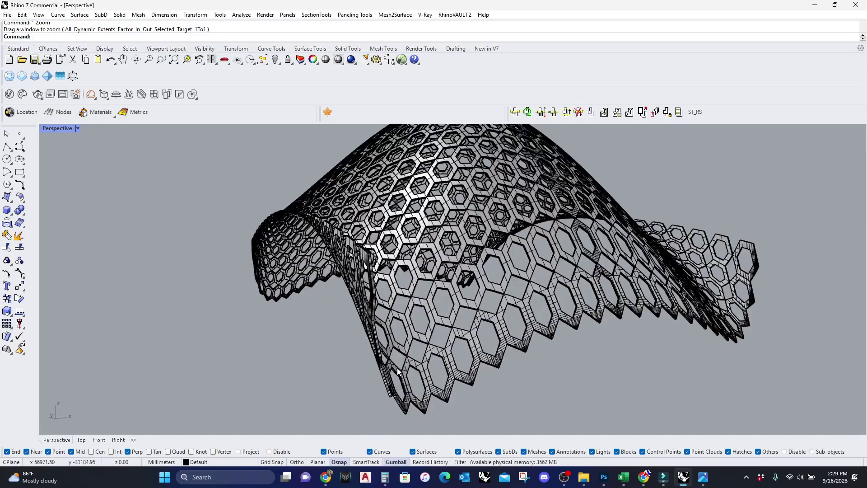
scroll(416, 284, up, 2)
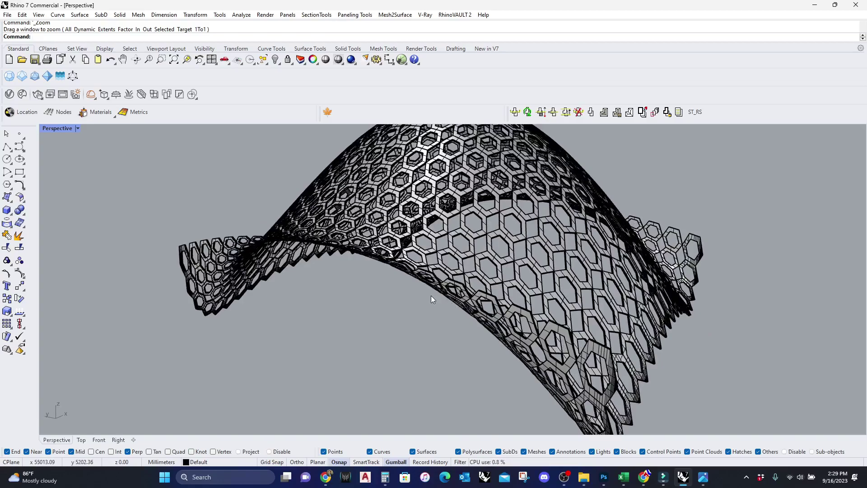
scroll(431, 299, down, 5)
right_drag(444, 318, 496, 301)
scroll(482, 289, up, 2)
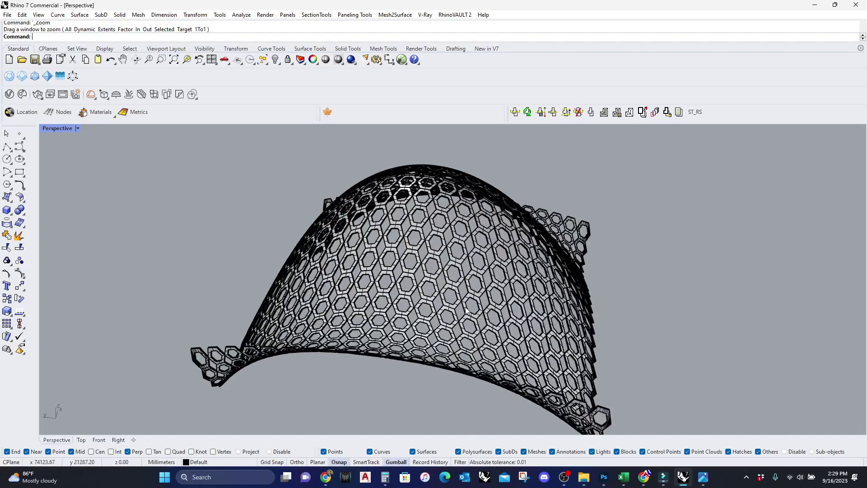
scroll(461, 271, down, 4)
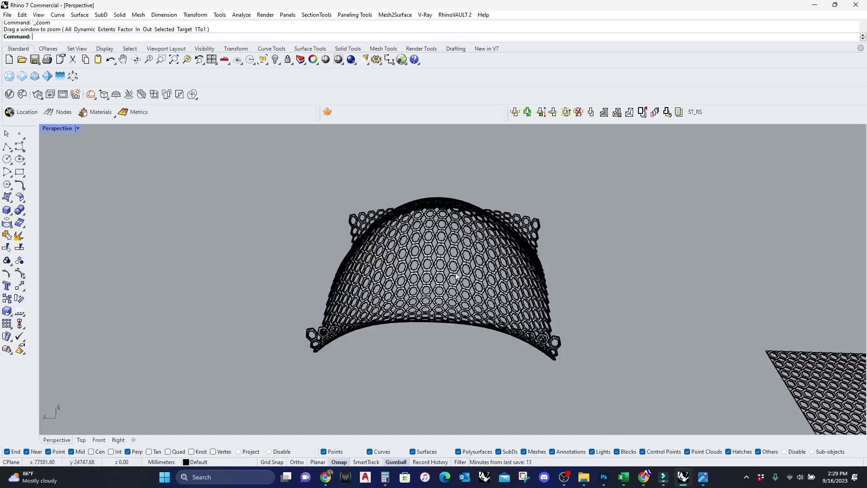
scroll(458, 277, up, 2)
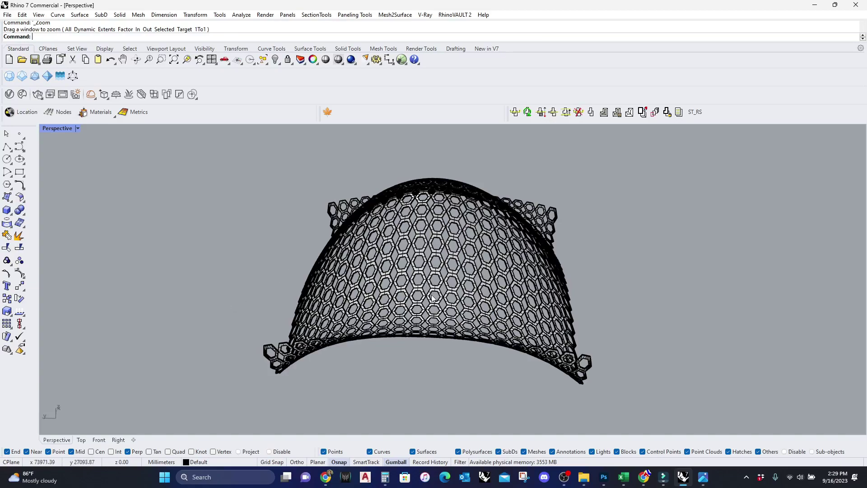